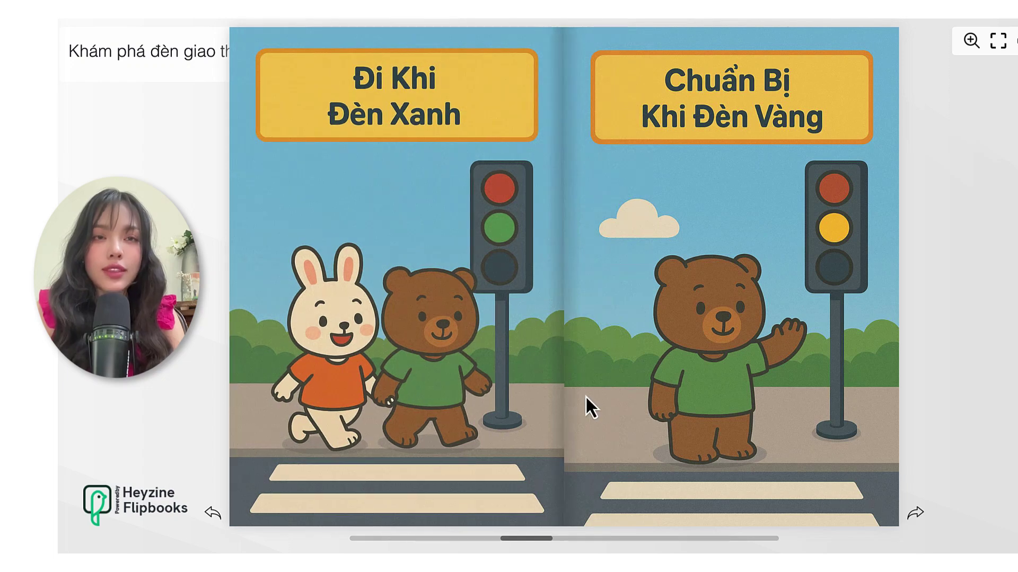
Page through the traffic-light flipbook up to the Trò Chơi spread, playing the embedded Đèn giao thông video on the way
left_click(914, 513)
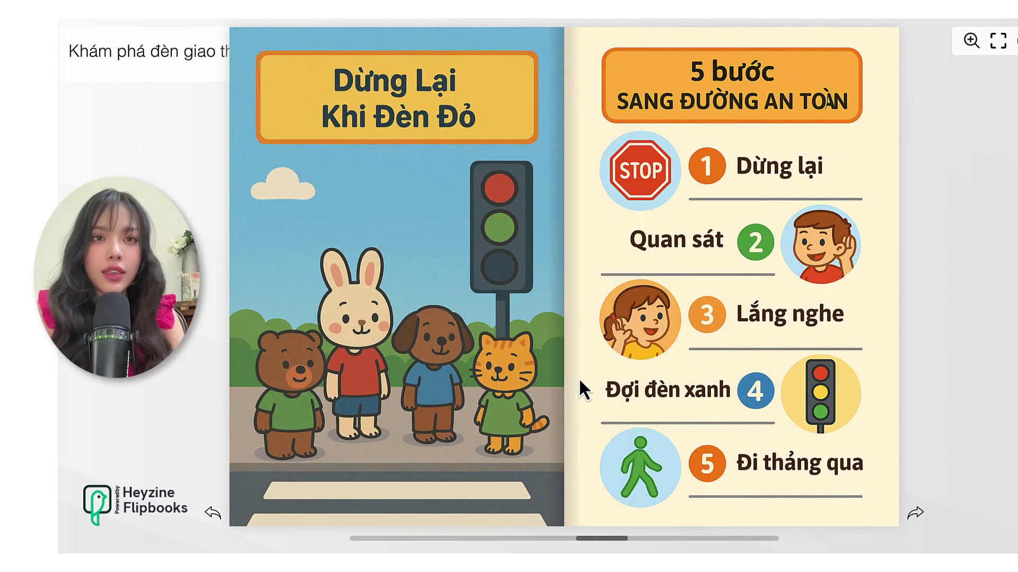
left_click(919, 524)
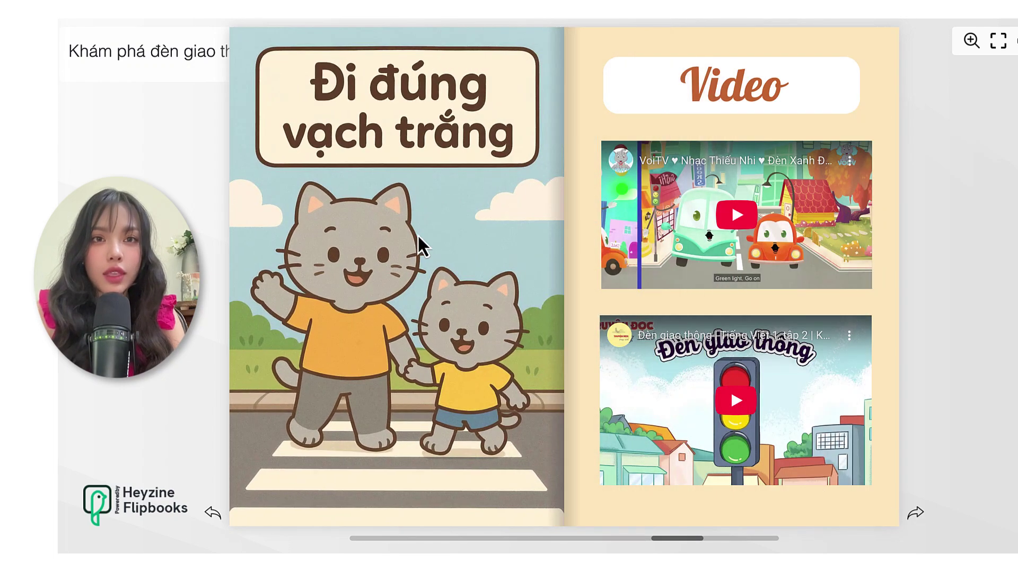
left_click(777, 465)
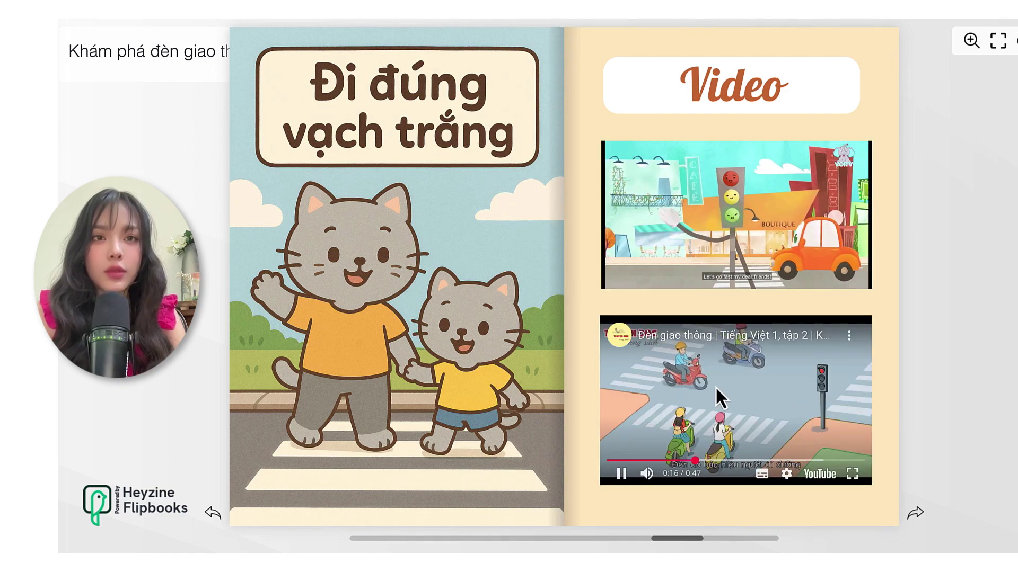
left_click(916, 512)
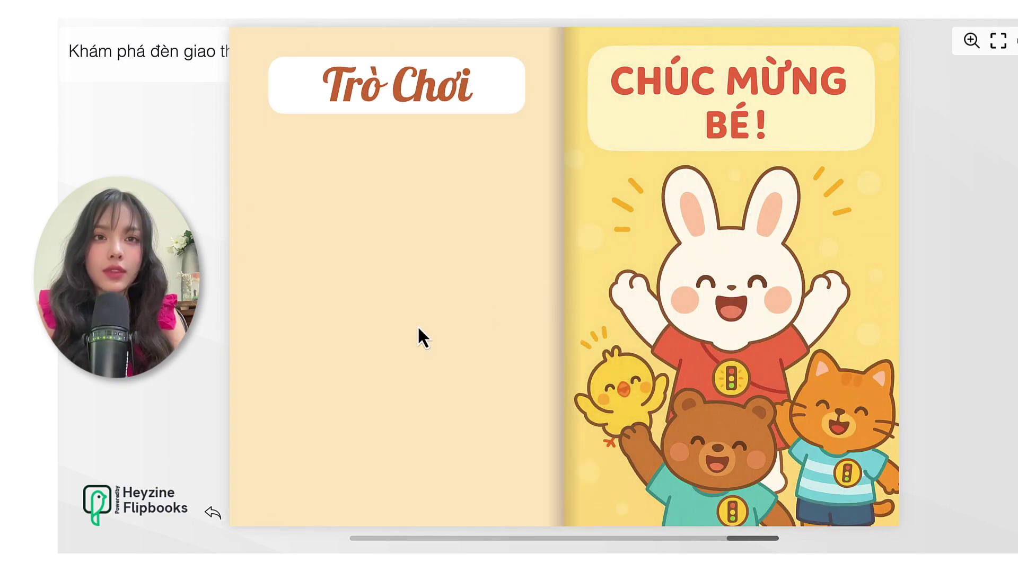
Start the embedded traffic-light matching game and try placing the Đèn Đỏ and Đèn Vàng cards beside their meanings
left_click(393, 333)
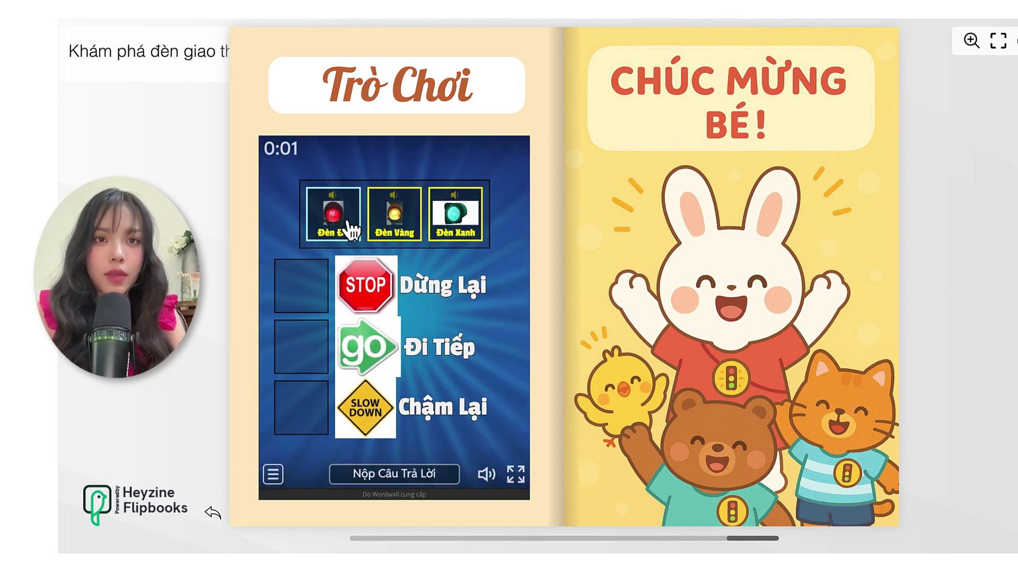
left_click_drag(350, 230, 297, 404)
left_click_drag(394, 215, 348, 229)
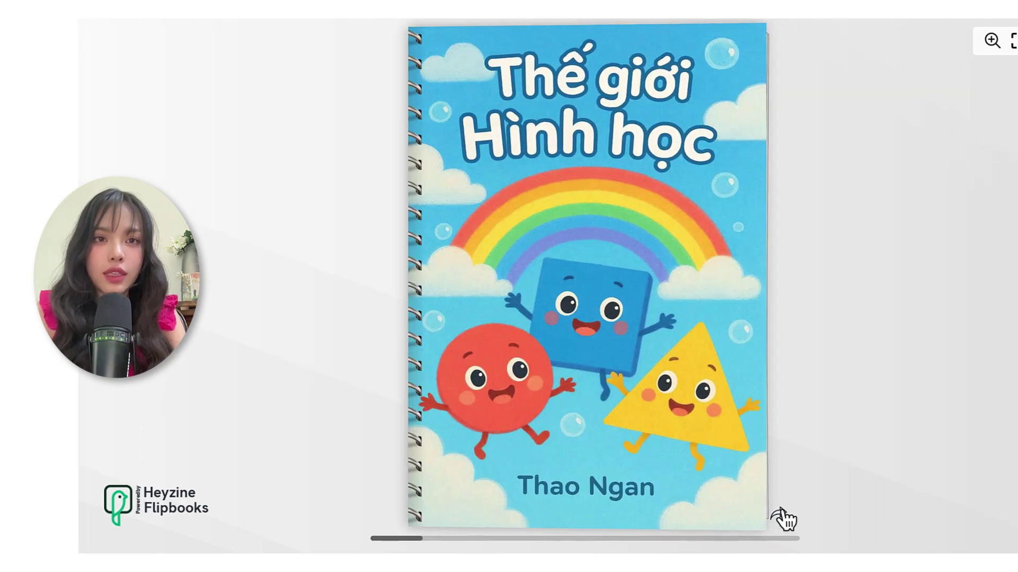
Page through the Thế giới Hình học flipbook, viewing the square, triangle and circle spreads
left_click(782, 511)
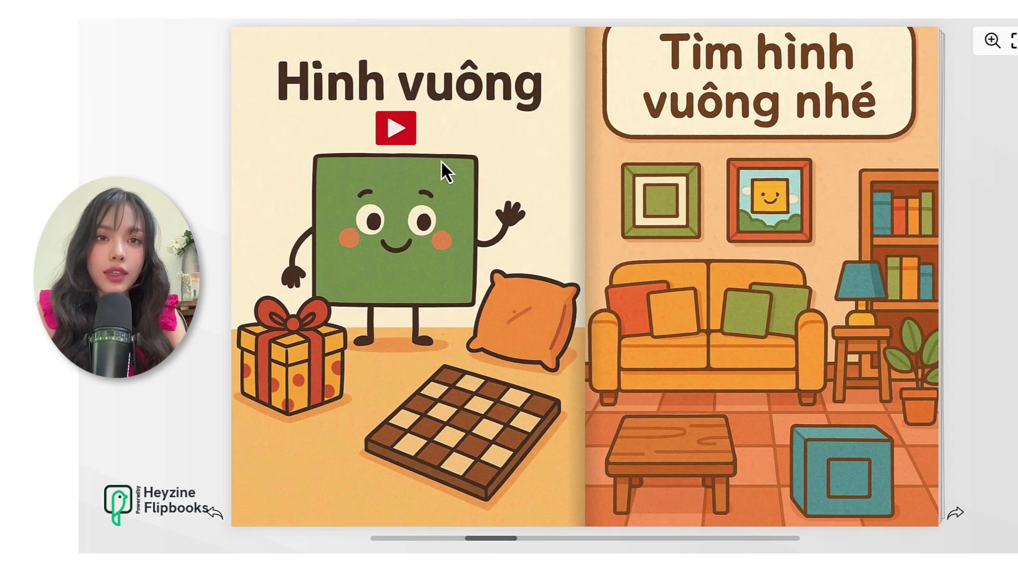
left_click(955, 514)
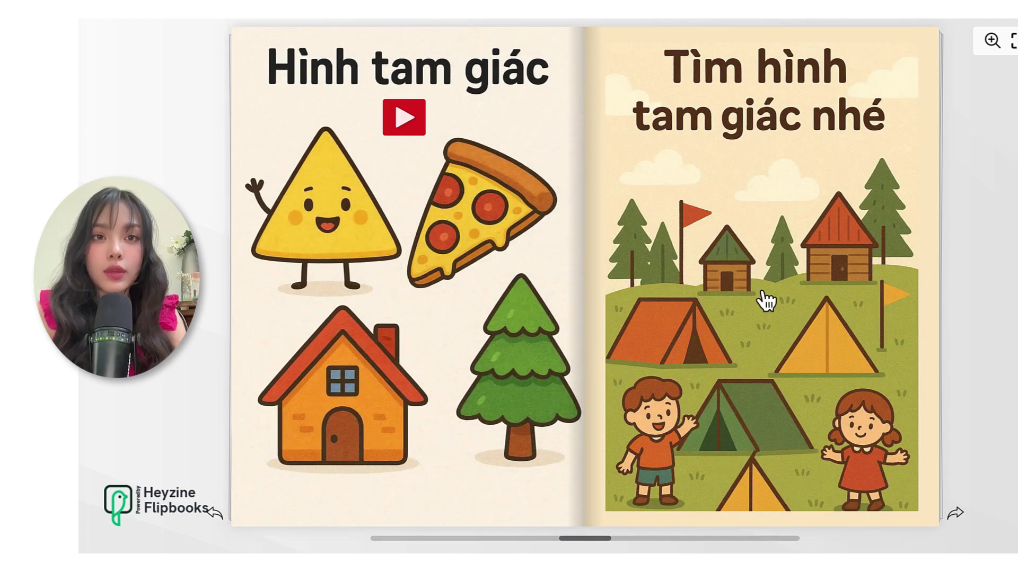
left_click(957, 514)
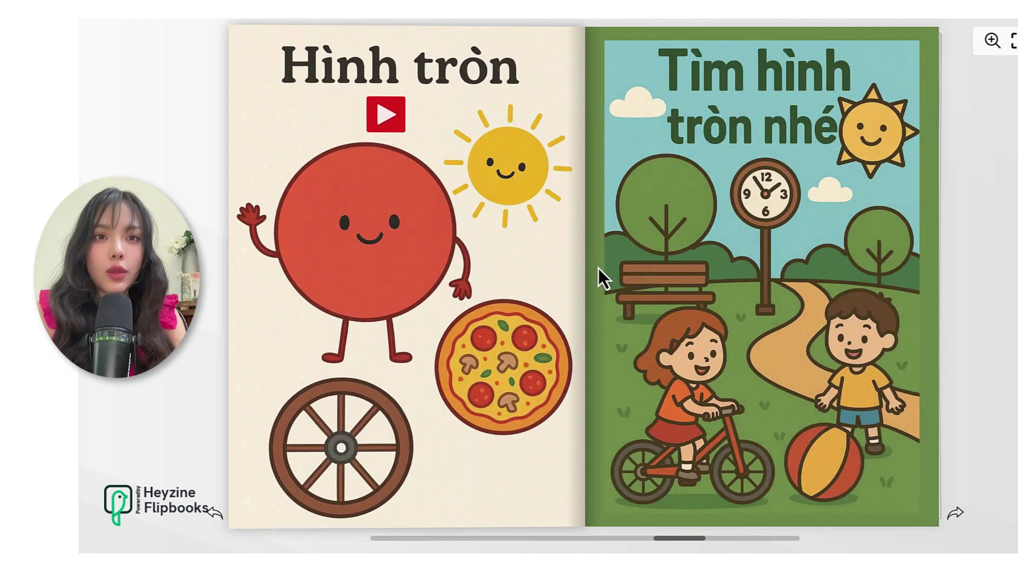
left_click(954, 517)
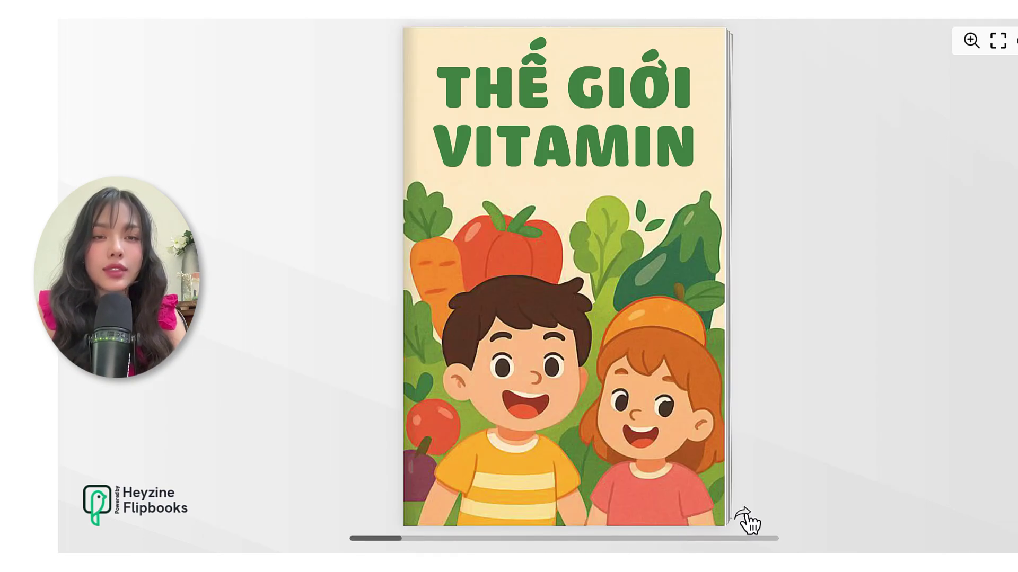
Page through the Thế Giới Vitamin flipbook from its cover to the Game page
left_click(749, 522)
left_click(904, 521)
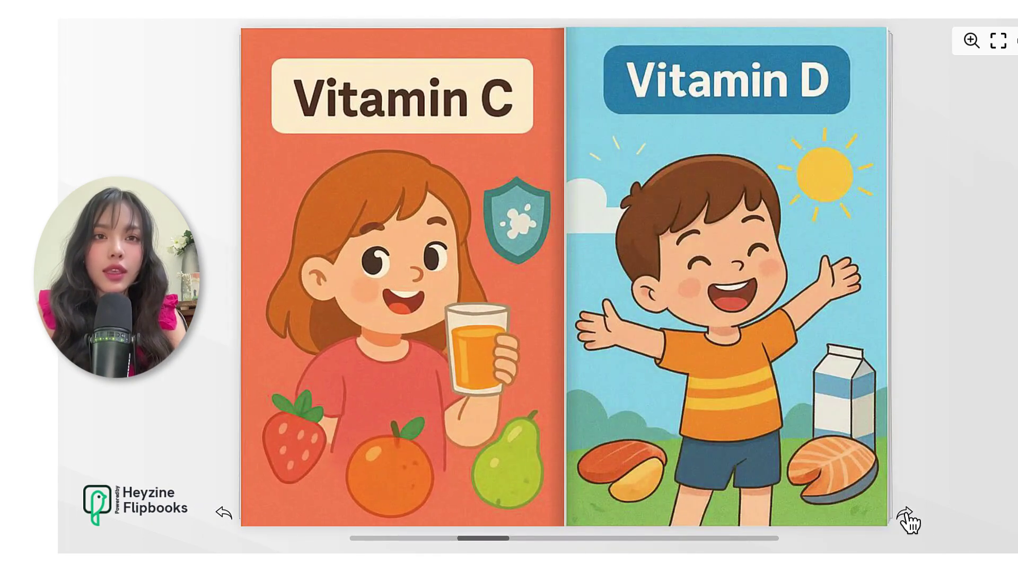
left_click(906, 521)
left_click(906, 520)
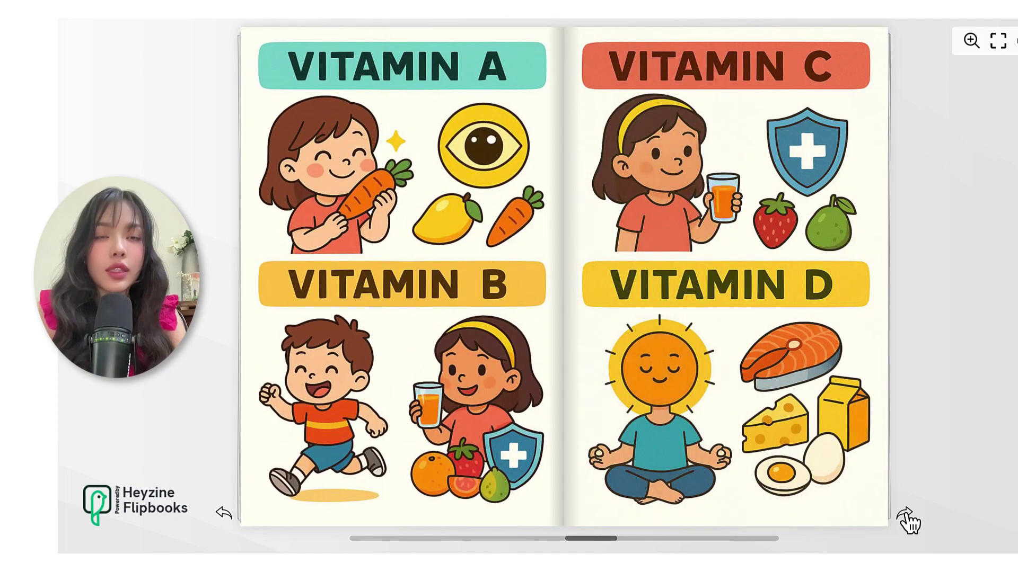
left_click(906, 519)
left_click(906, 520)
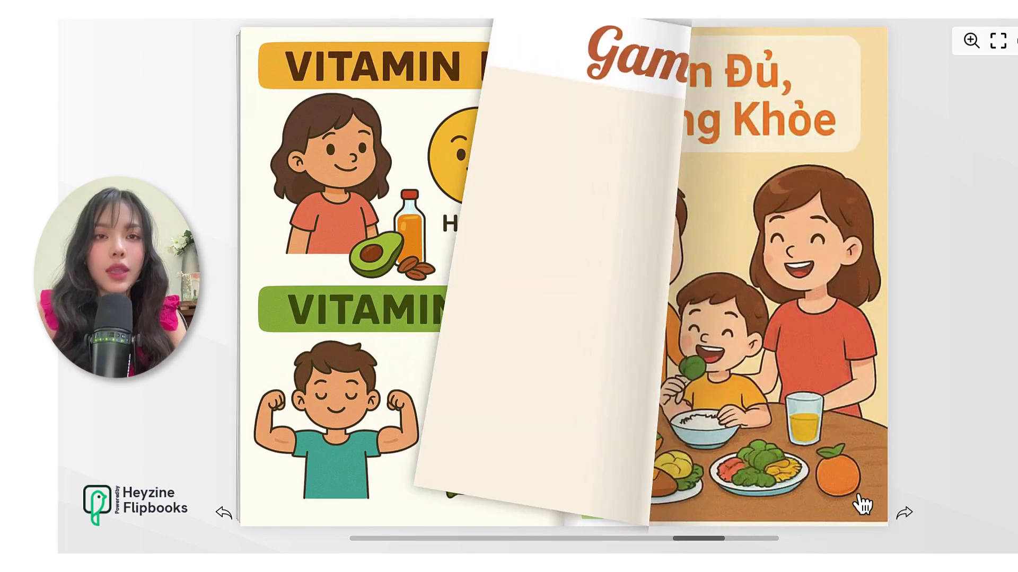
Start the vitamin matching game and place Vitamin A beside Cà rốt and Vitamin E beside Cá hồi
left_click(406, 278)
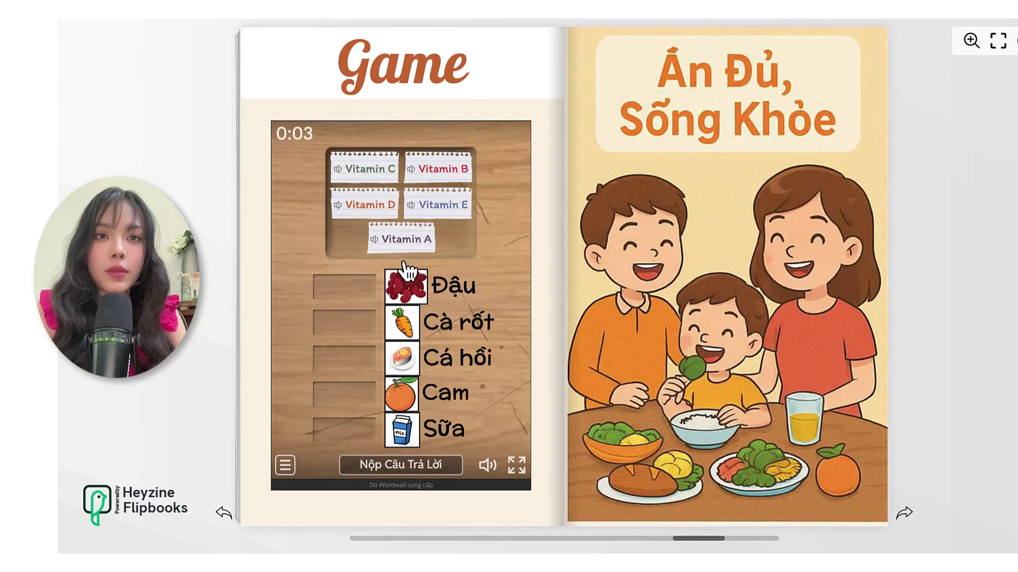
left_click_drag(404, 263, 359, 331)
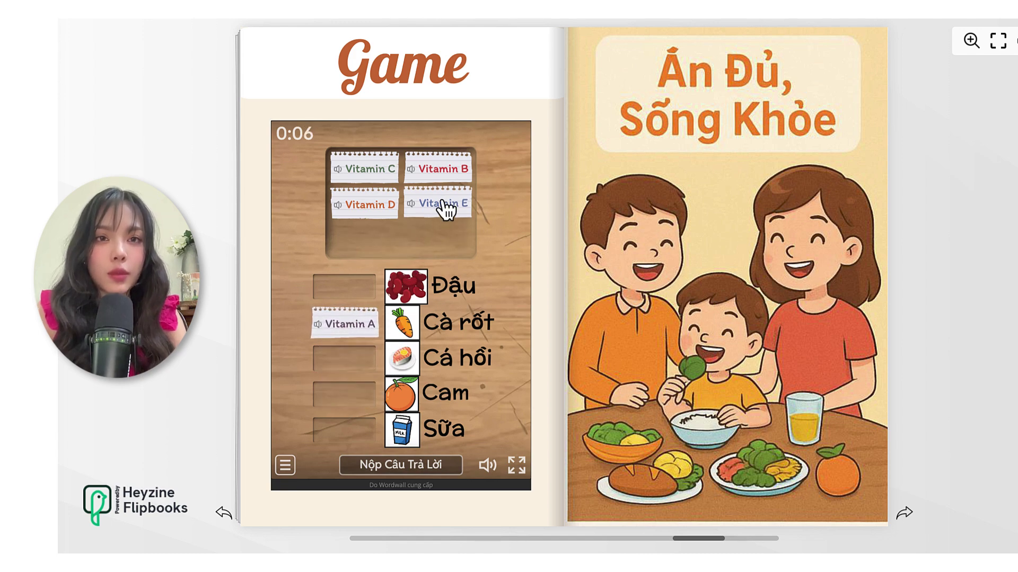
left_click_drag(445, 210, 355, 423)
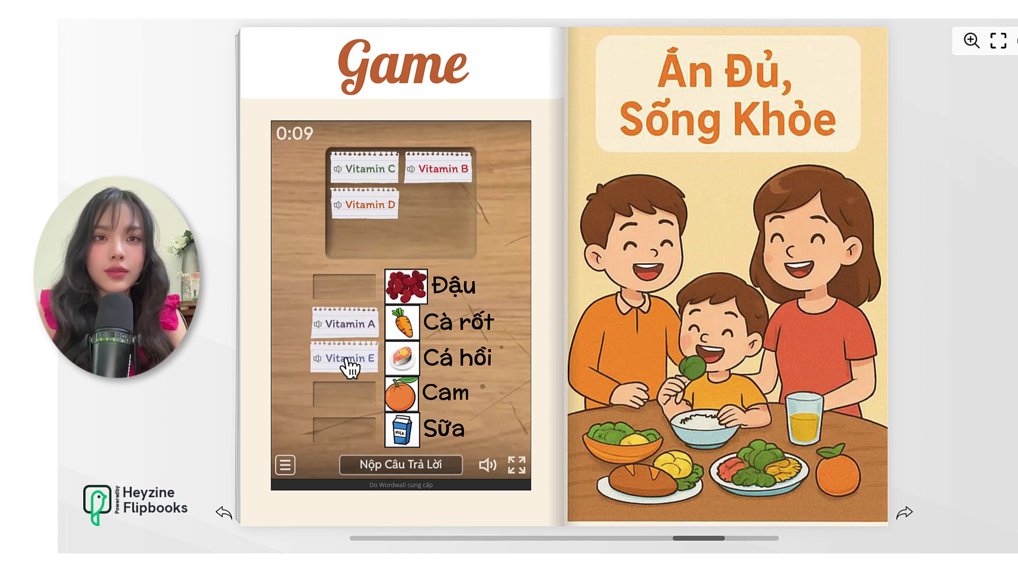
left_click(905, 515)
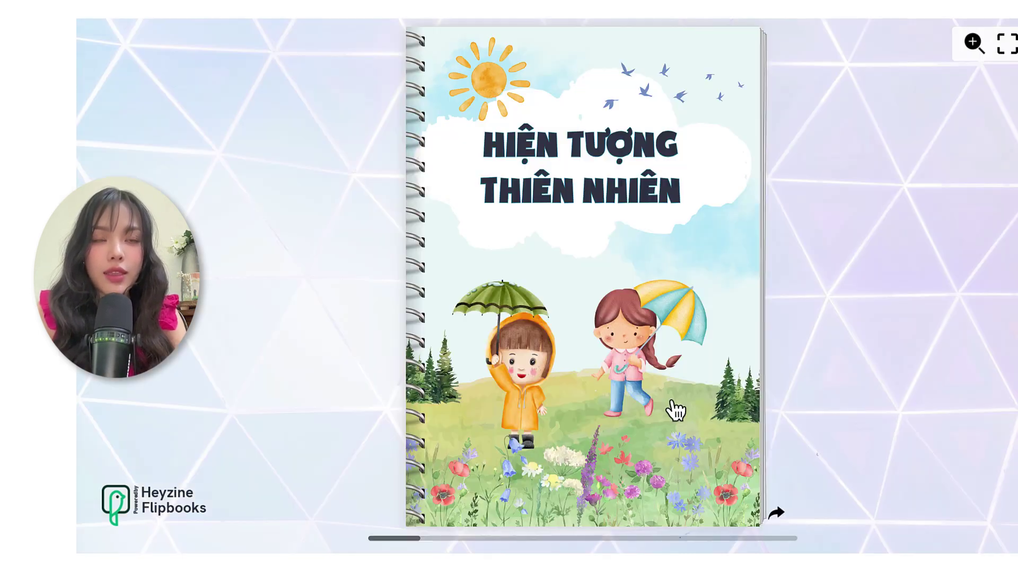
Page through the Hiện Tượng Thiên Nhiên flipbook, playing the Cầu vồng video and starting the Trang phục trời mưa quiz
left_click(775, 515)
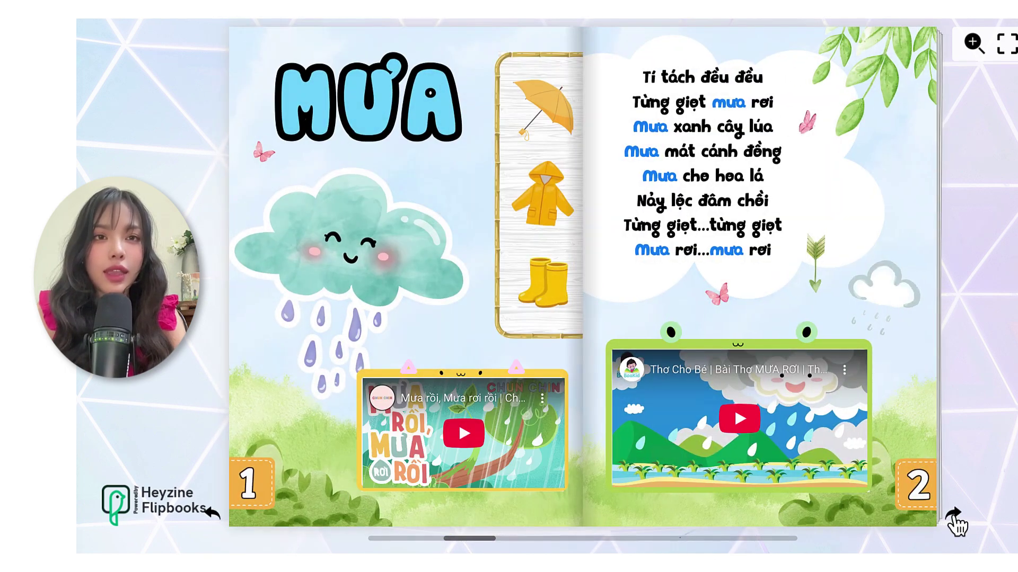
left_click(942, 513)
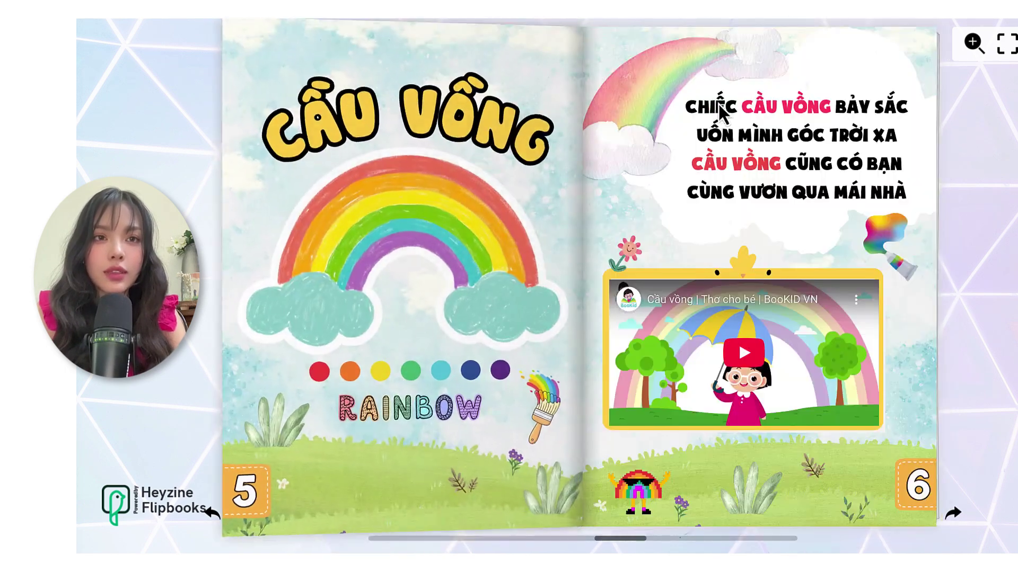
left_click(953, 513)
left_click(753, 366)
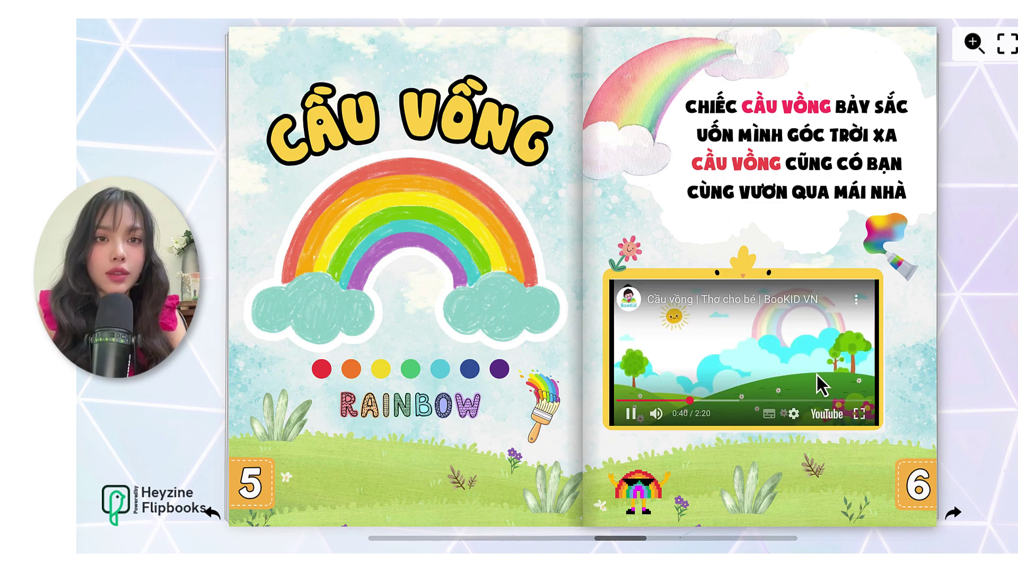
left_click(955, 517)
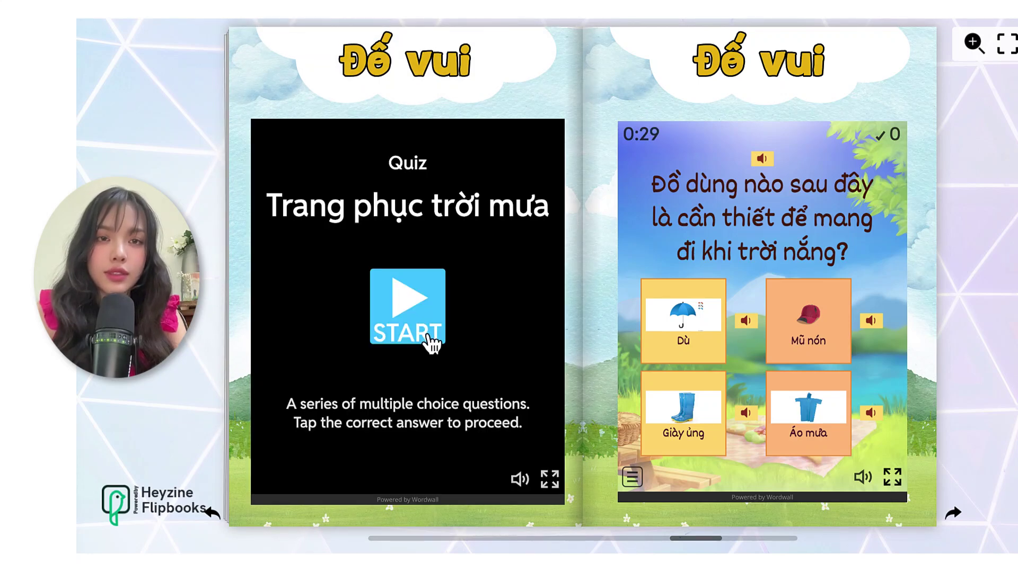
left_click(430, 345)
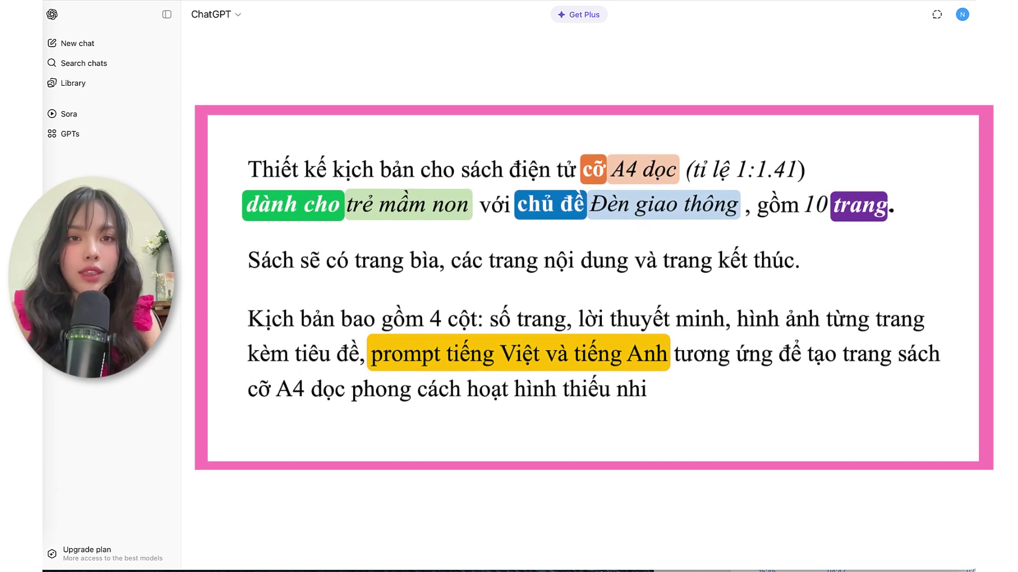
In ChatGPT, submit the prompt for a 10-page A4 portrait e-book script about Đèn giao thông for children aged 5–6
key("Return")
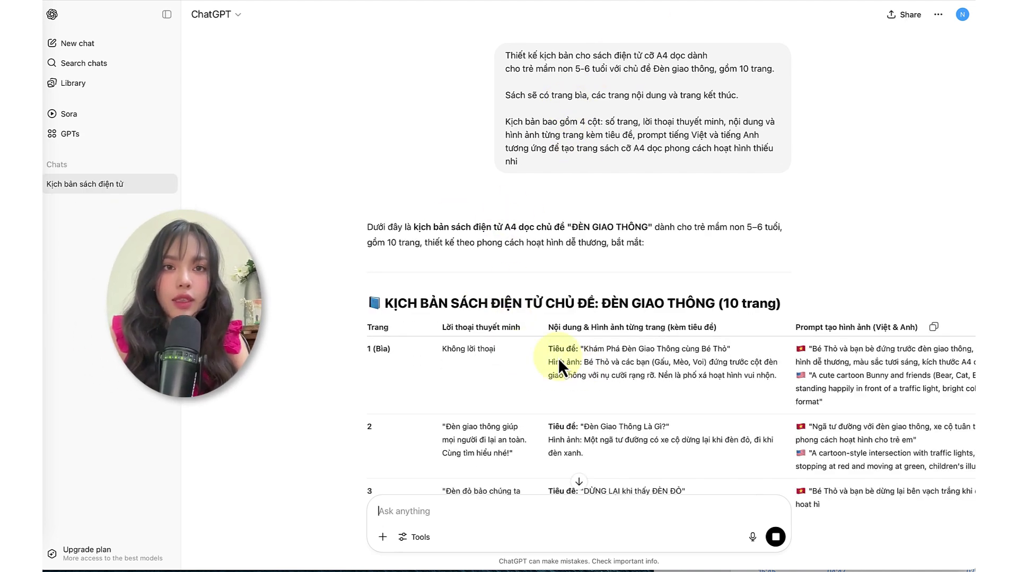
Read through the generated script table, checking each page's narration, title, image description and Vietnamese and English image prompts
scroll(732, 368, "down", 5)
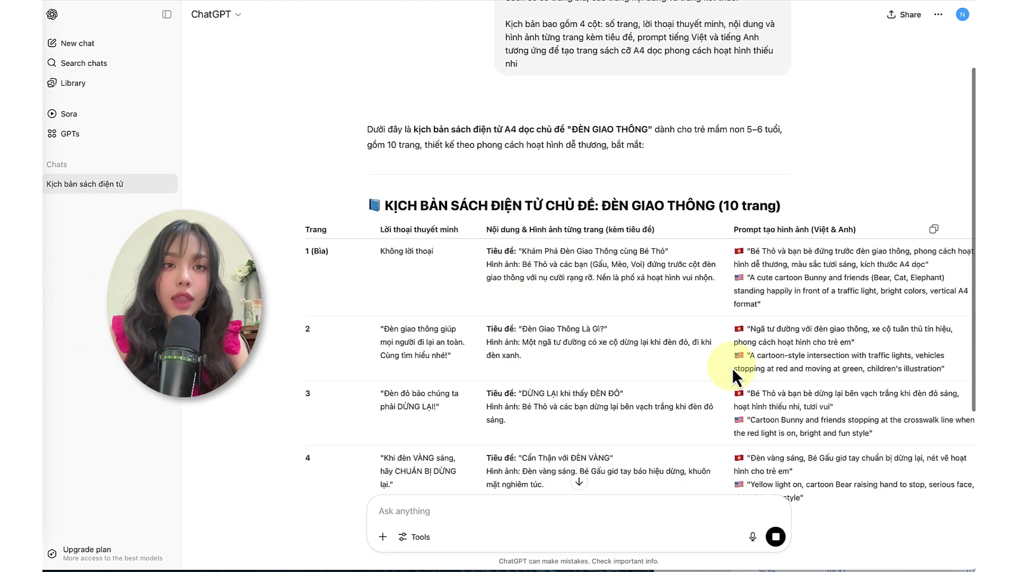
scroll(557, 356, "down", 5)
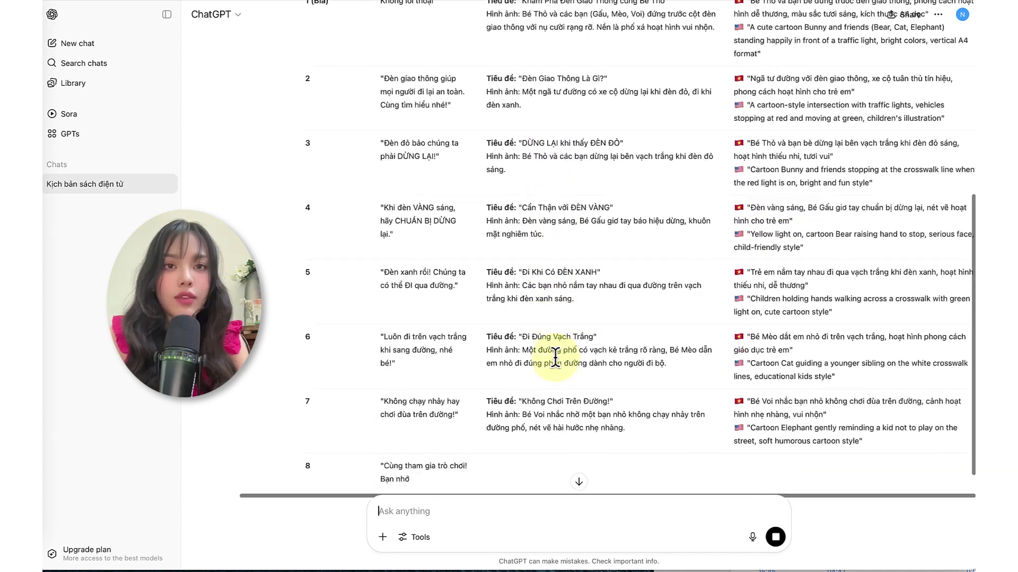
scroll(553, 395, "down", 2)
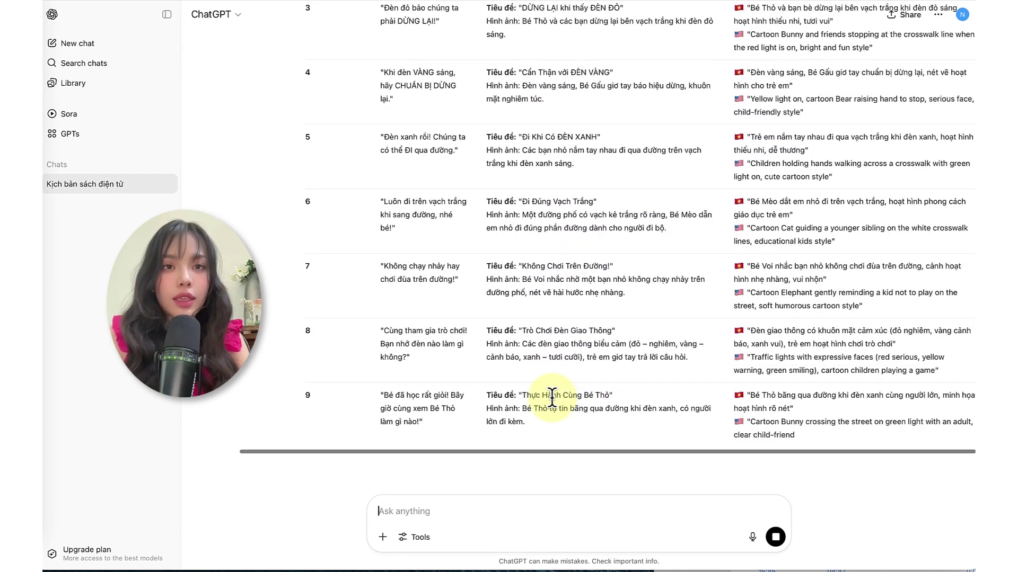
scroll(546, 424, "down", 2)
scroll(546, 427, "down", 4)
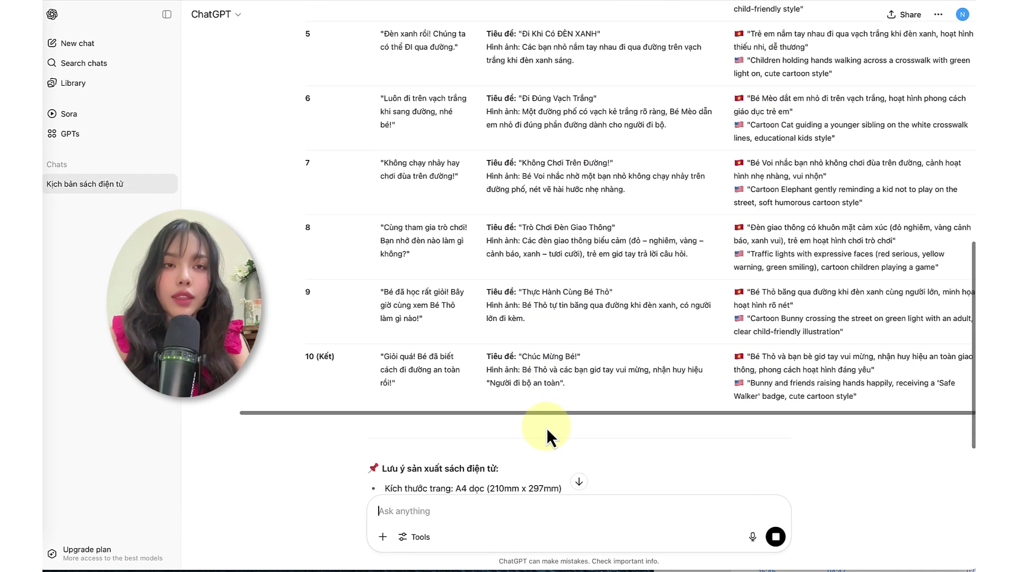
scroll(551, 355, "up", 15)
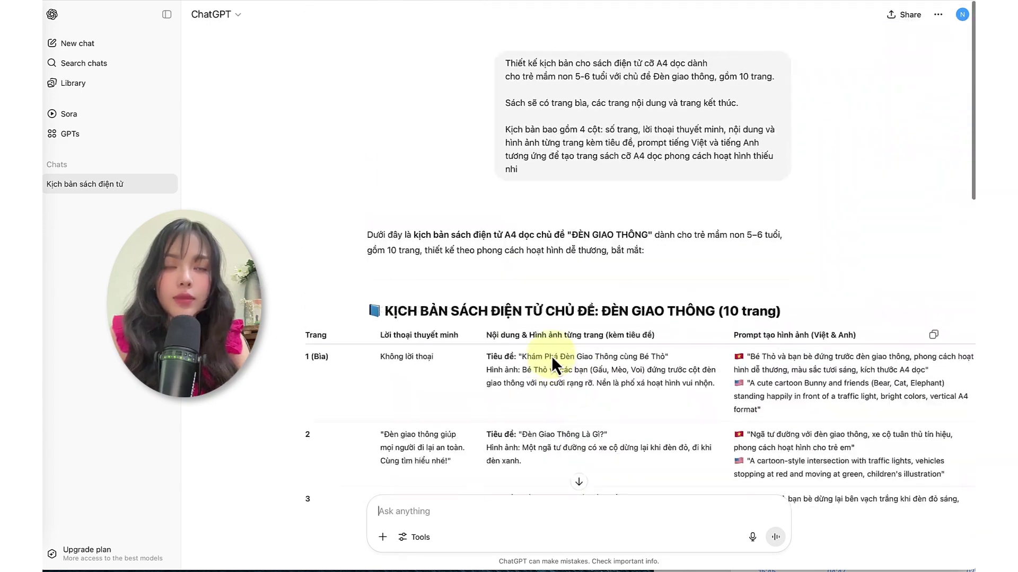
scroll(452, 281, "down", 3)
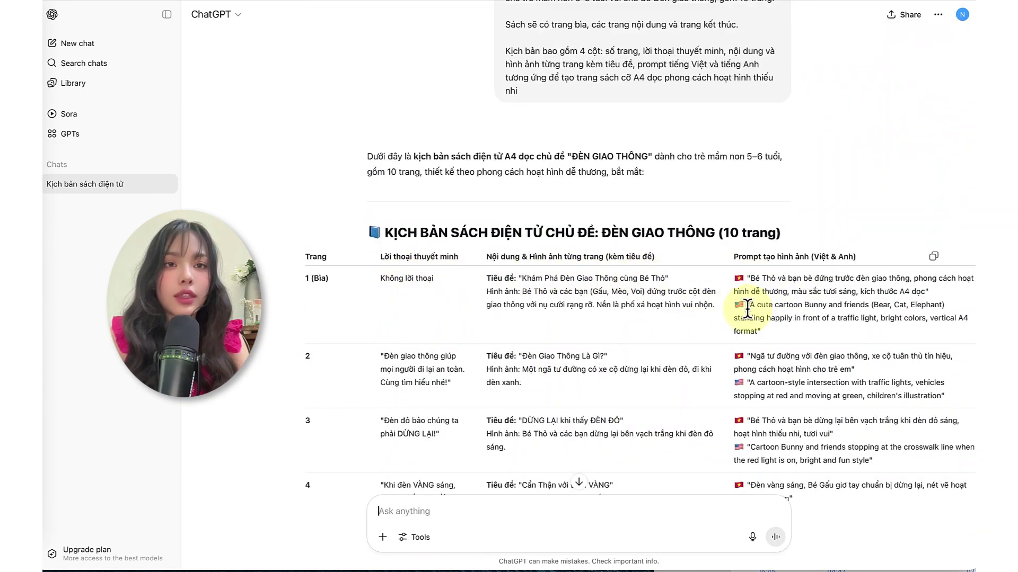
scroll(548, 390, "down", 7)
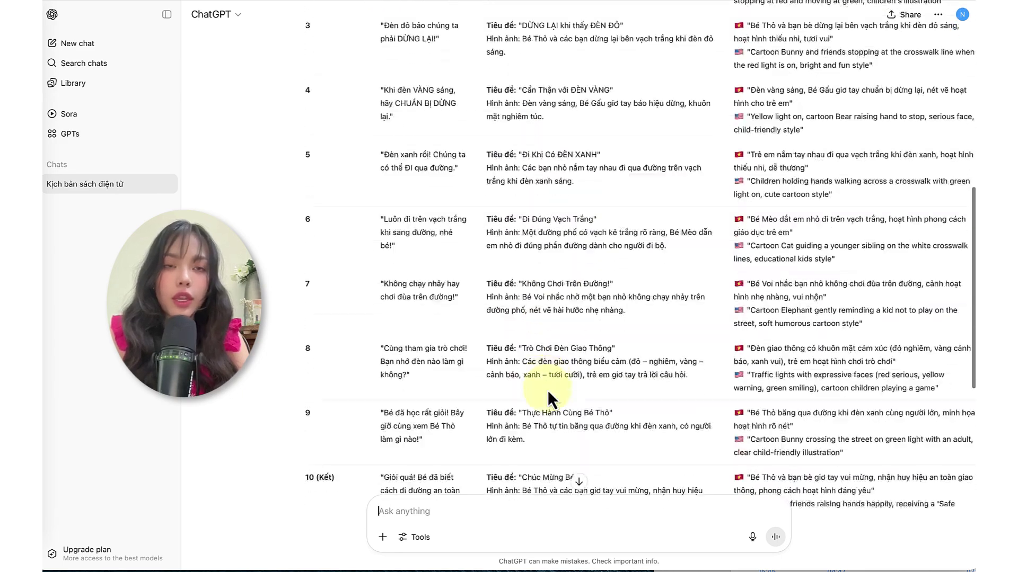
scroll(548, 390, "down", 2)
scroll(548, 390, "up", 3)
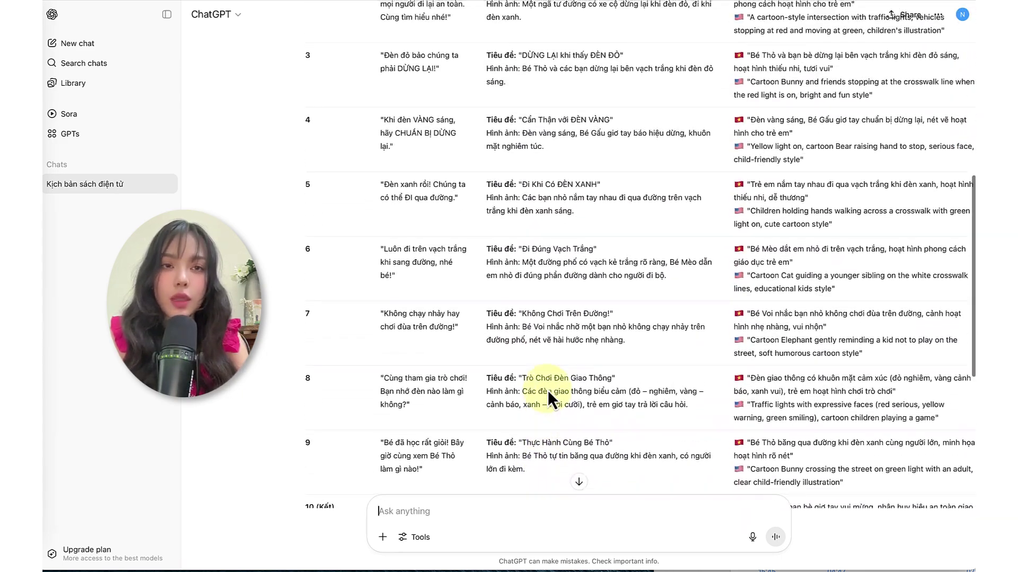
scroll(536, 265, "up", 6)
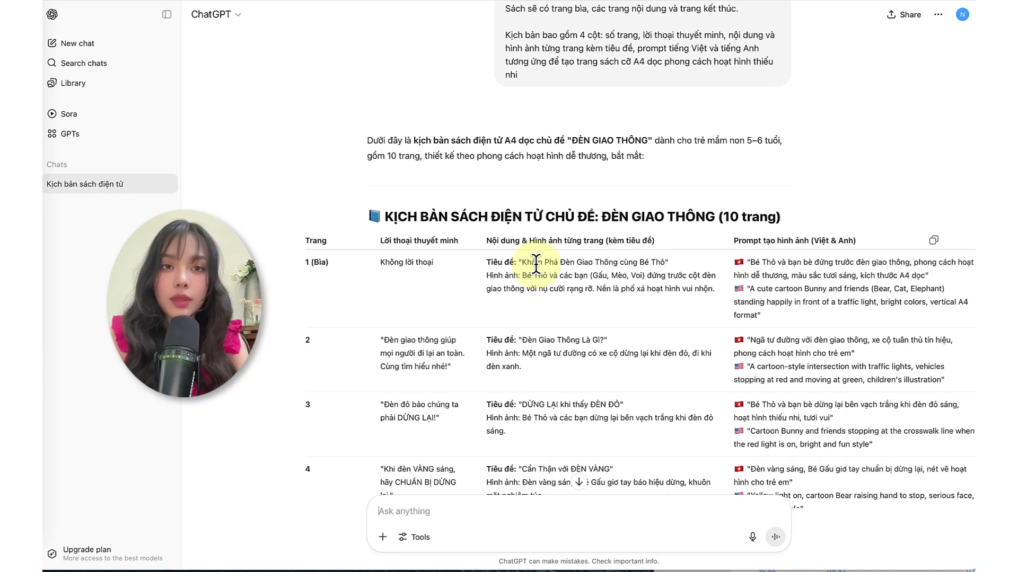
Choose image creation for the chat and copy the Vietnamese image prompt of page 1 (Bìa) into the message
scroll(536, 263, "down", 2)
left_click(418, 537)
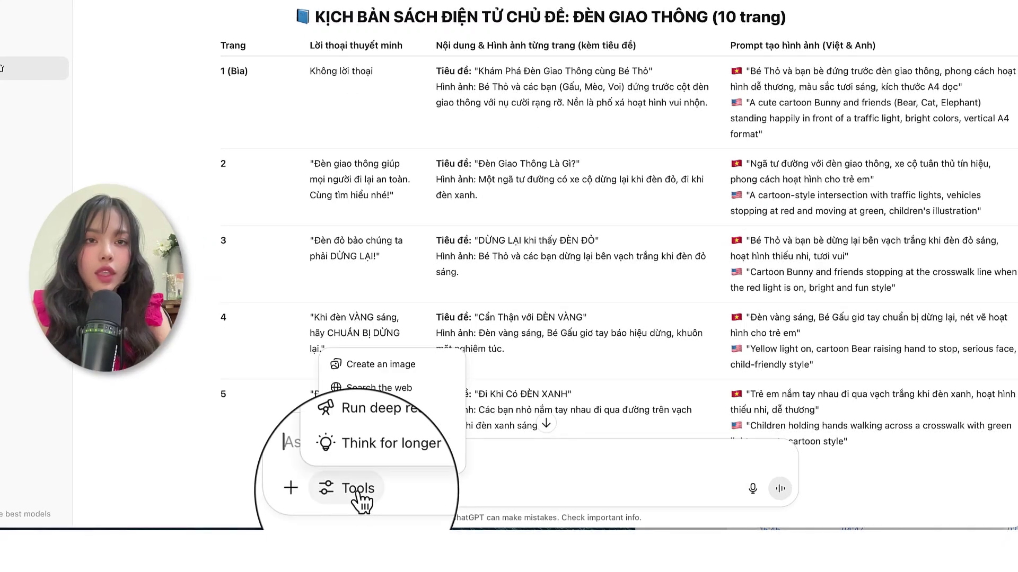
left_click(373, 371)
left_click_drag(962, 88, 782, 76)
key("ctrl+c")
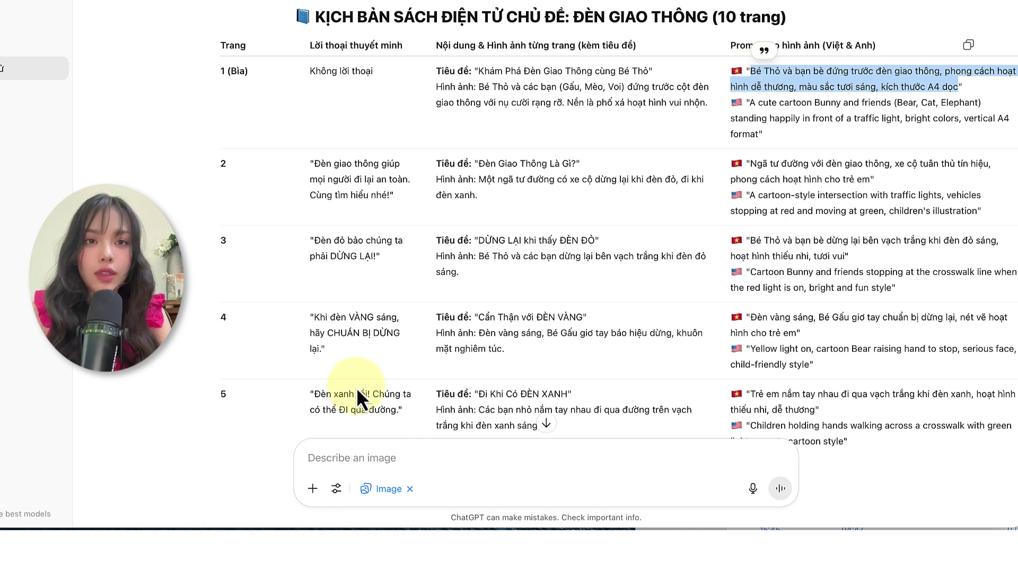
left_click(332, 455)
key("ctrl+v")
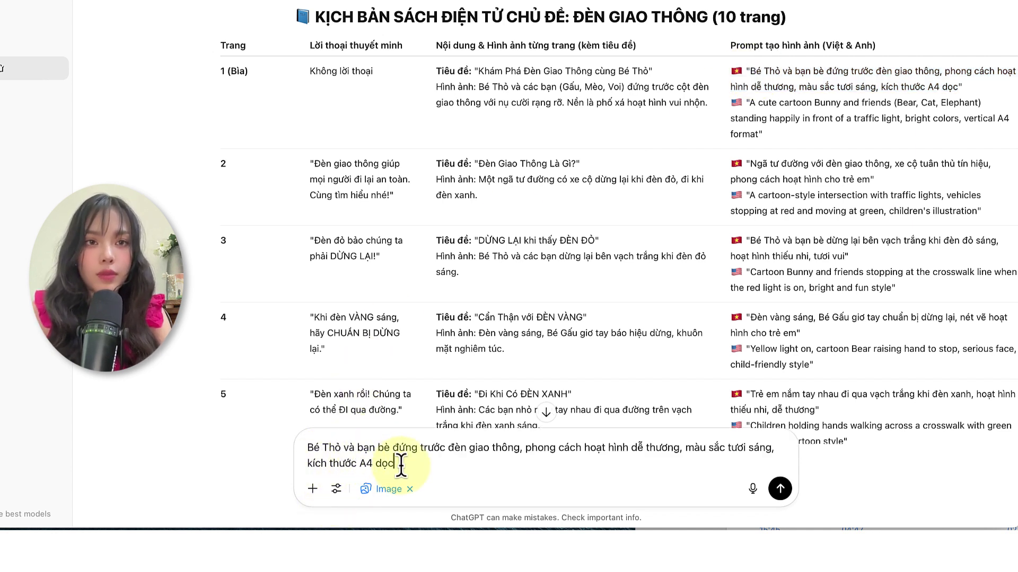
Add the title "Khám Phá Đèn Giao Thông" and the book author's name to the cover prompt, and generate the image
type(". Tieu đề: \"Khám Phá Đèn Giao Th")
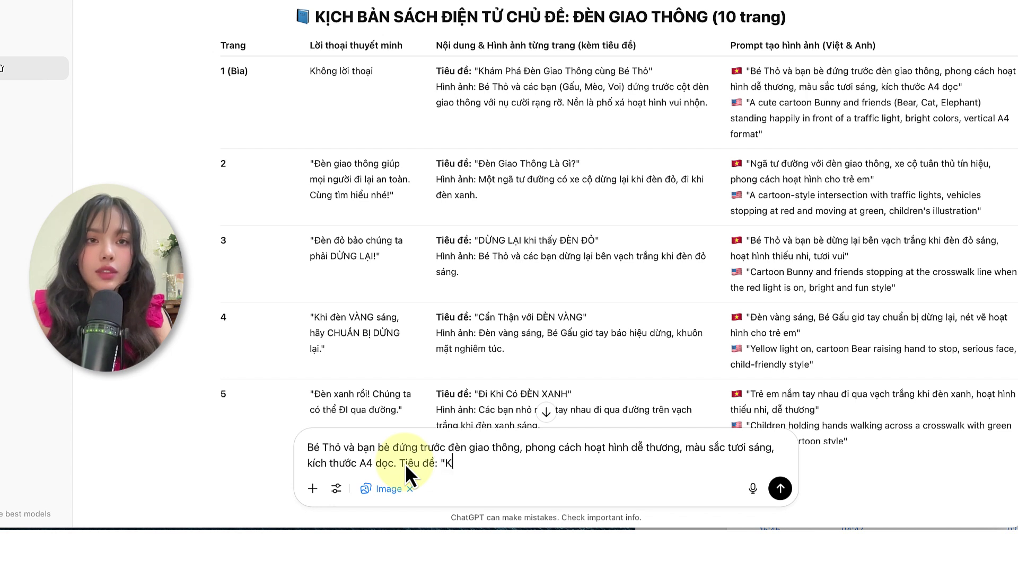
type("ông\"")
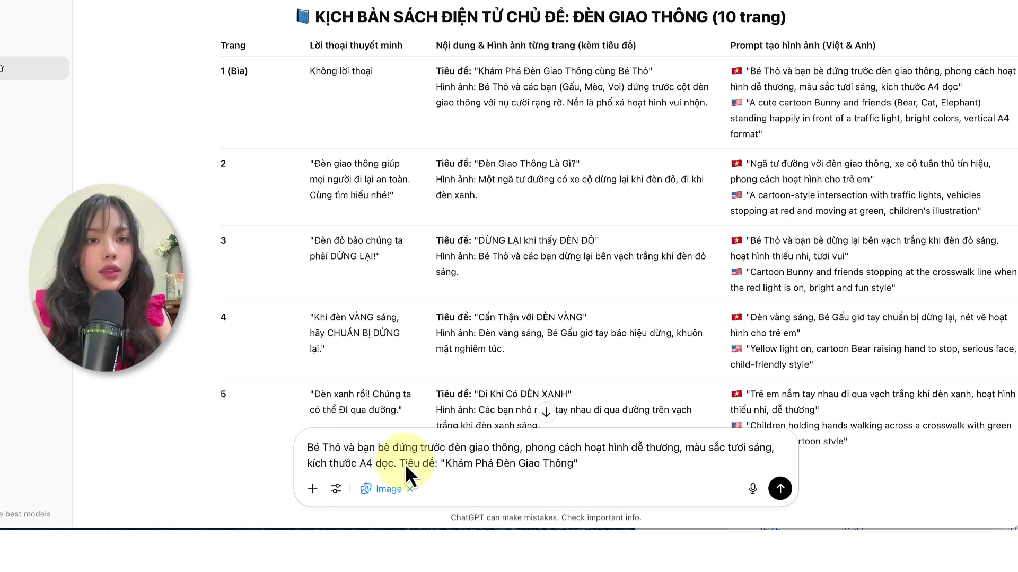
type(", tác giả sách: \"Thao Ngan\"")
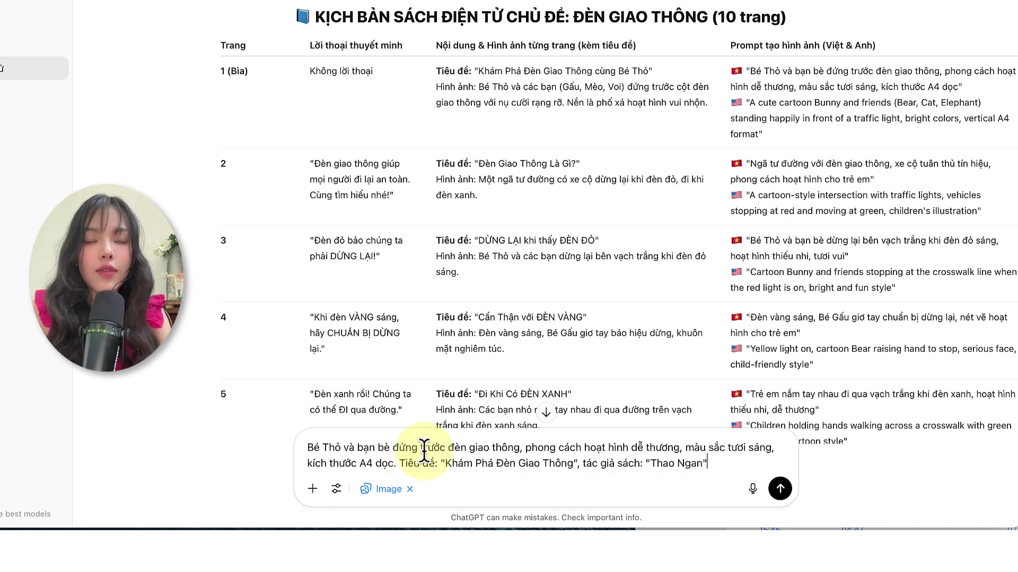
left_click(779, 488)
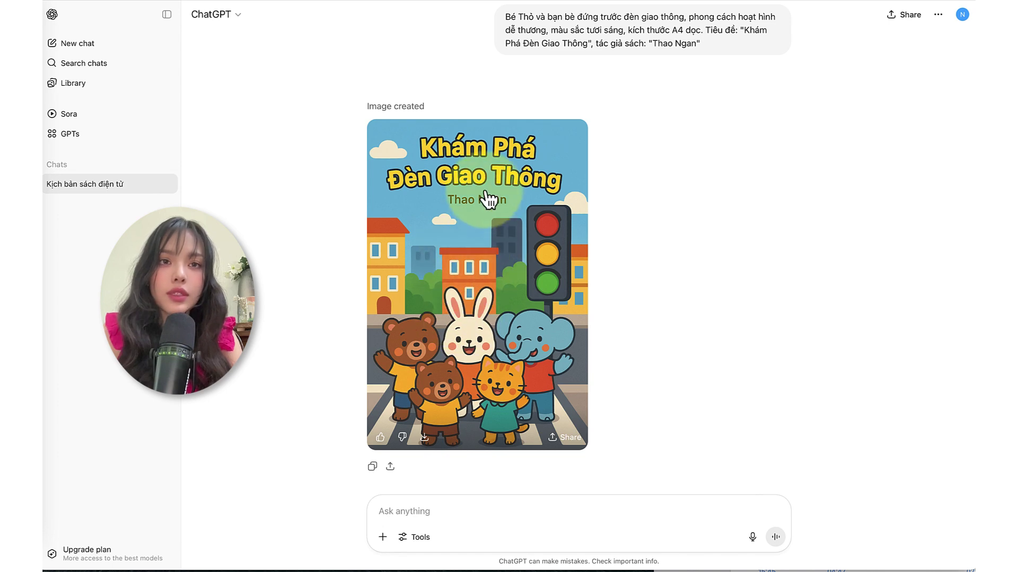
Open the generated cover image and brush an edit selection over the small bear in the front row
left_click(483, 210)
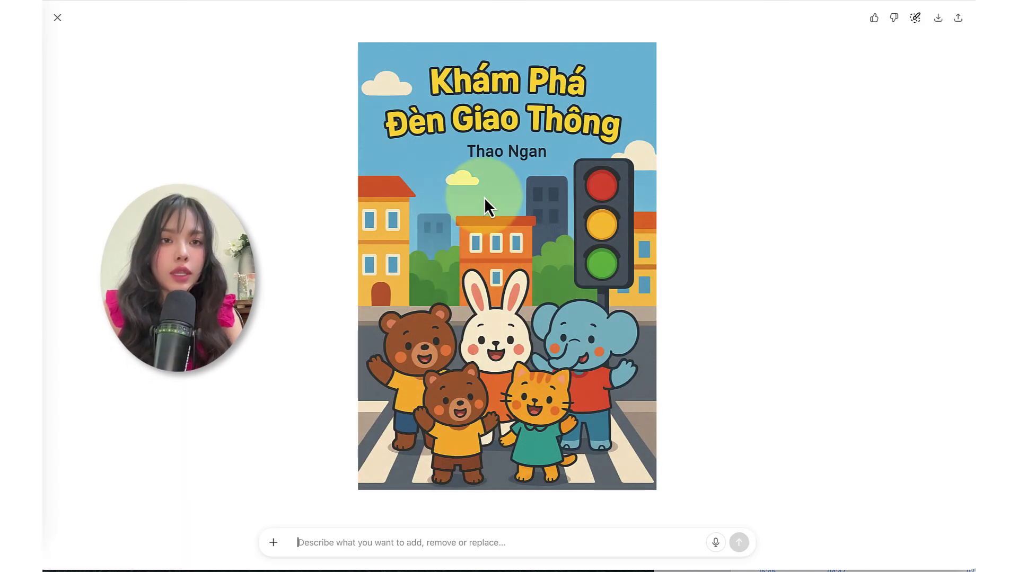
left_click(323, 542)
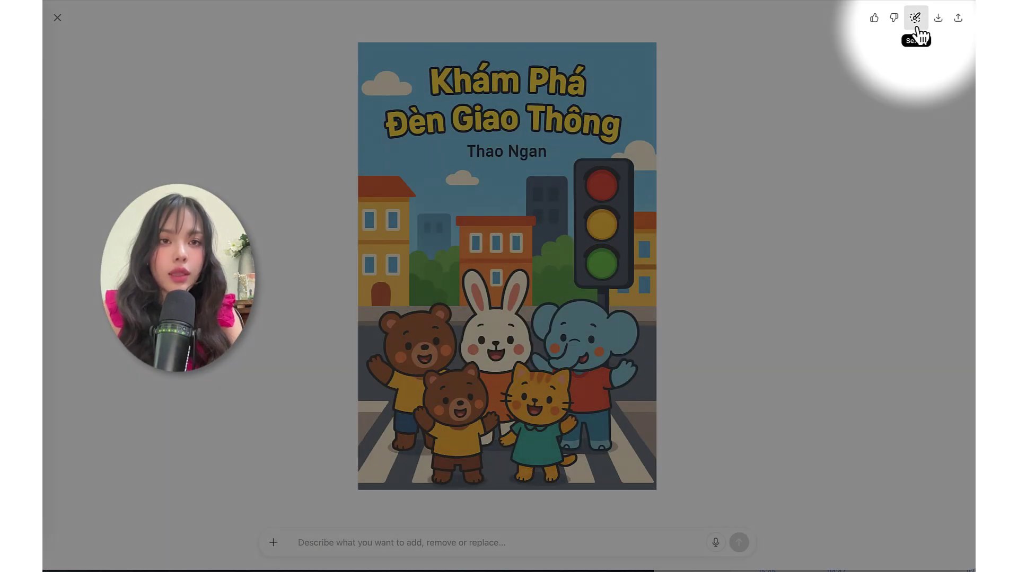
left_click(918, 28)
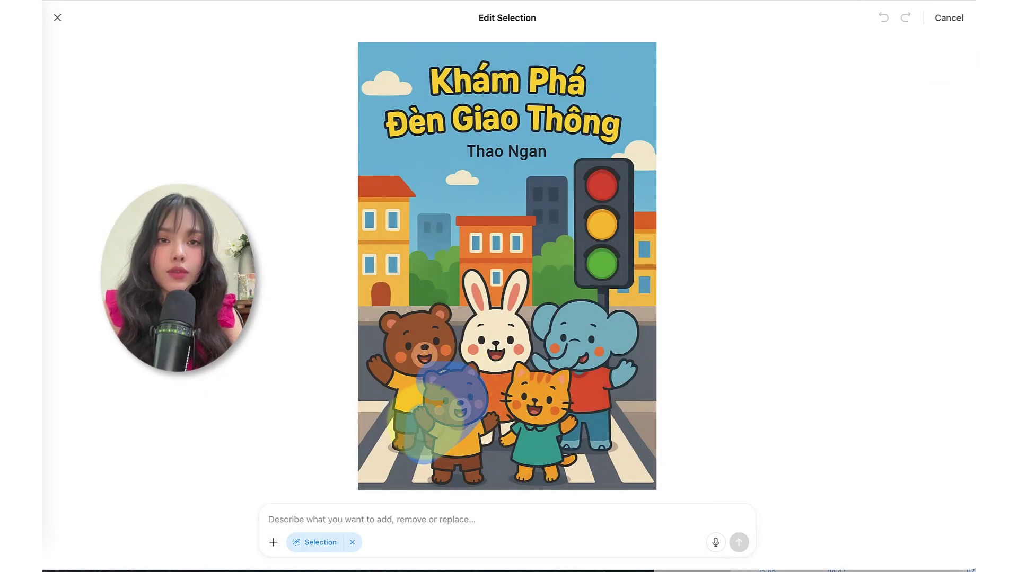
mouse_move(458, 390)
left_mouse_down()
mouse_move(466, 467)
mouse_move(455, 409)
left_mouse_up()
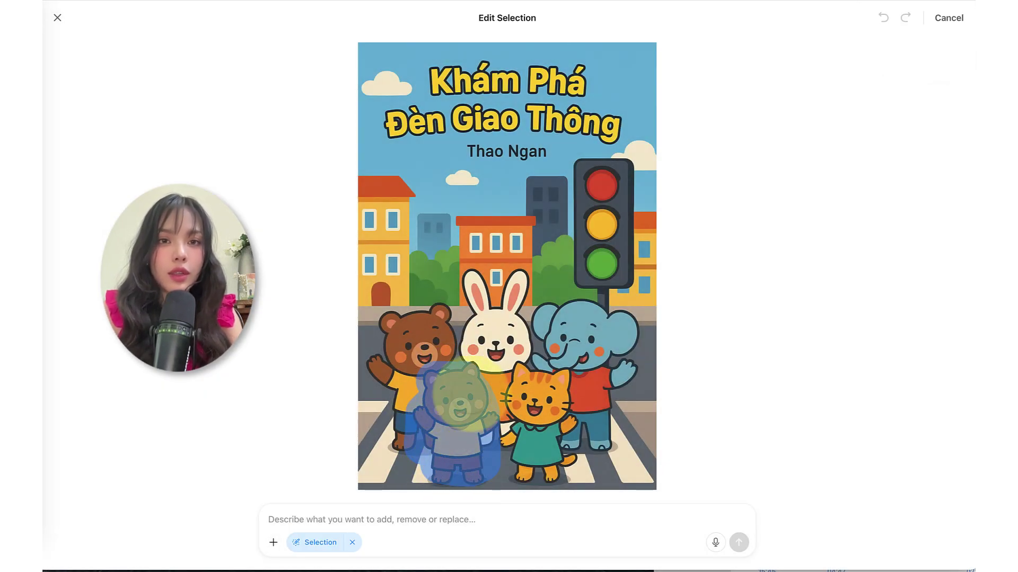
left_click(340, 528)
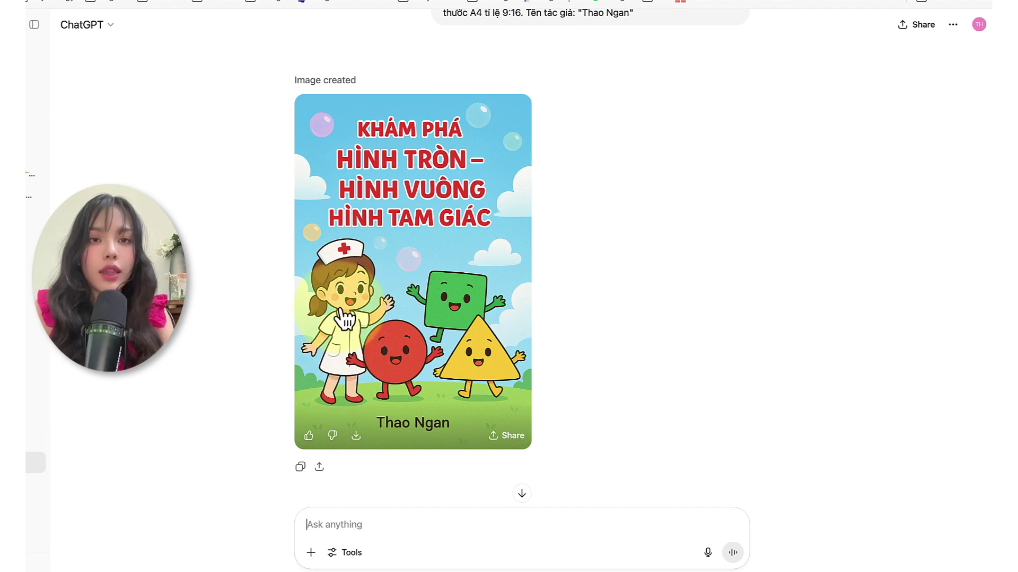
In the shapes-book chat, compare the cover before and after the request to turn the nurse into a teacher
scroll(345, 318, "down", 3)
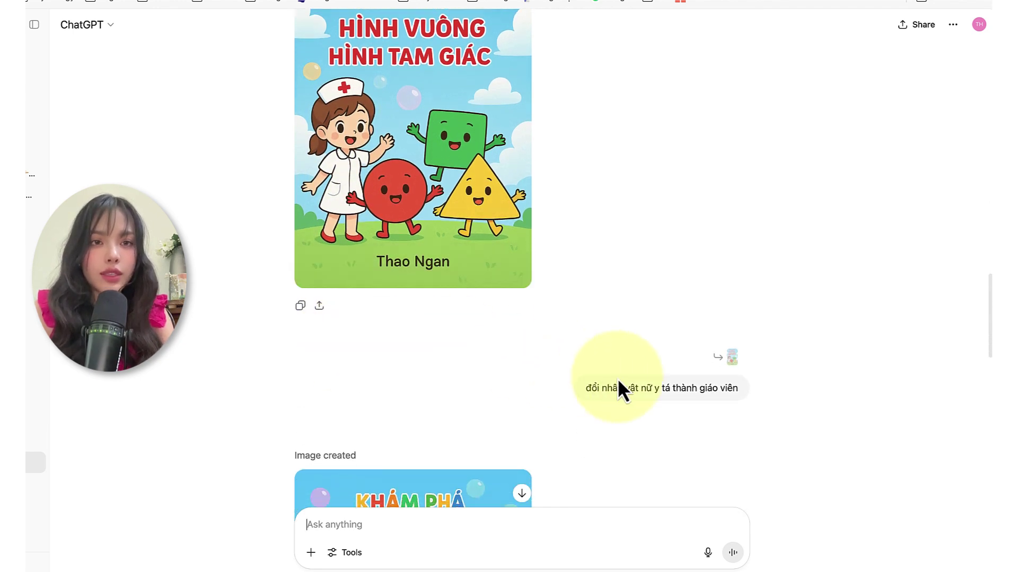
scroll(621, 385, "down", 5)
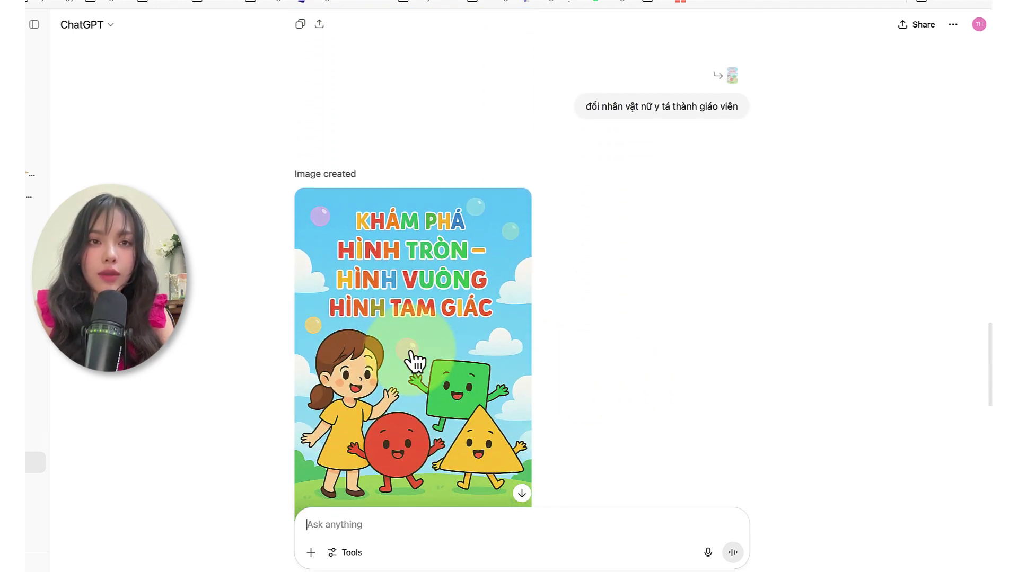
scroll(352, 398, "down", 1)
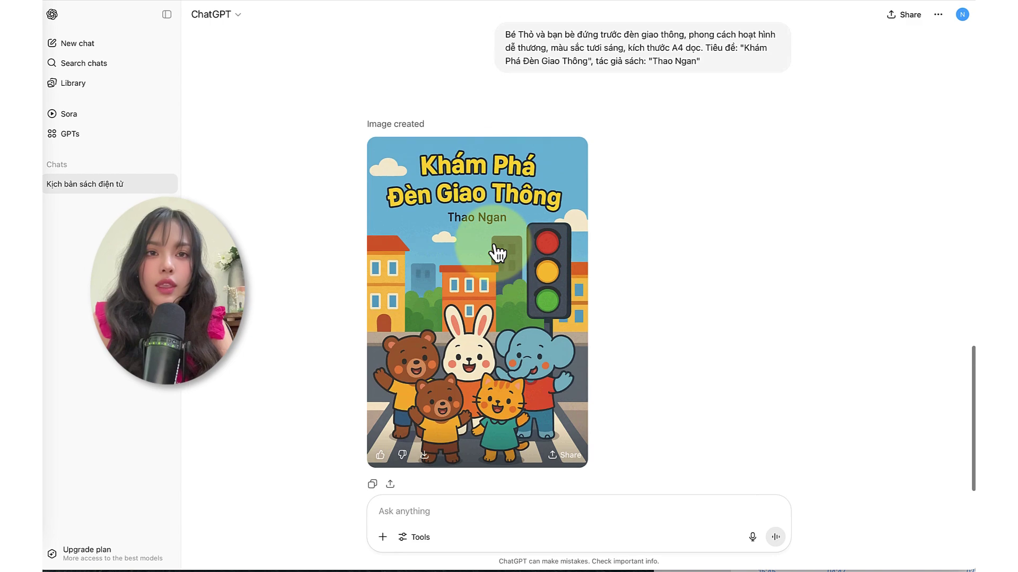
Generate the page 2 image from its Vietnamese script prompt, adding a title box reading "Đèn Giao Thông để làm gì"
scroll(495, 245, "up", 15)
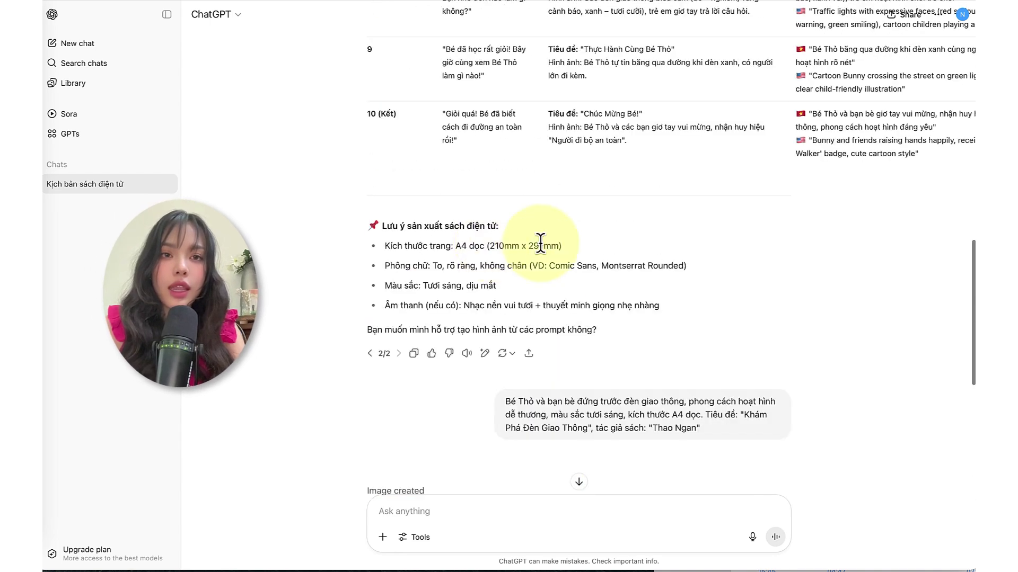
scroll(607, 237, "up", 5)
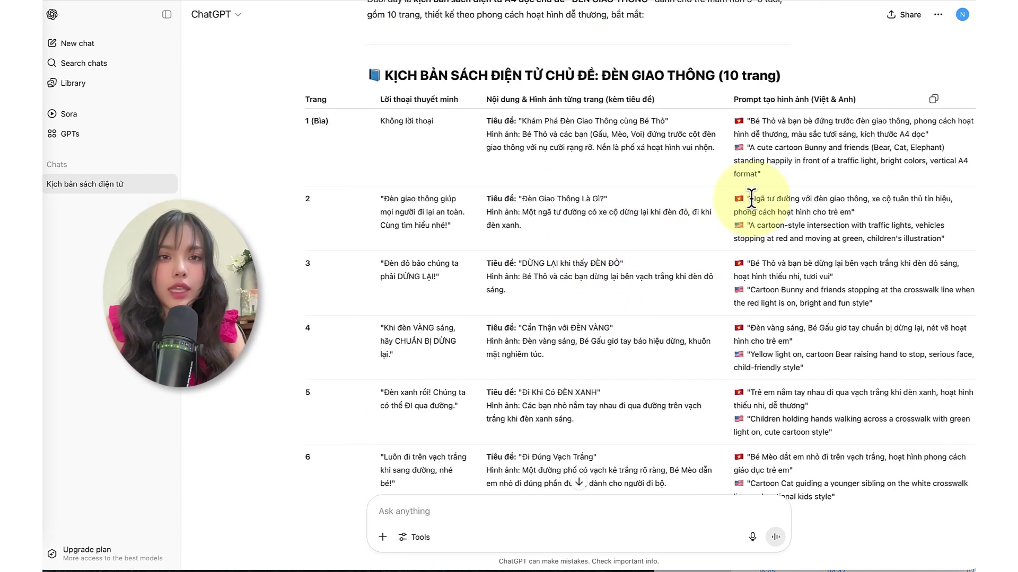
left_click_drag(749, 199, 836, 207)
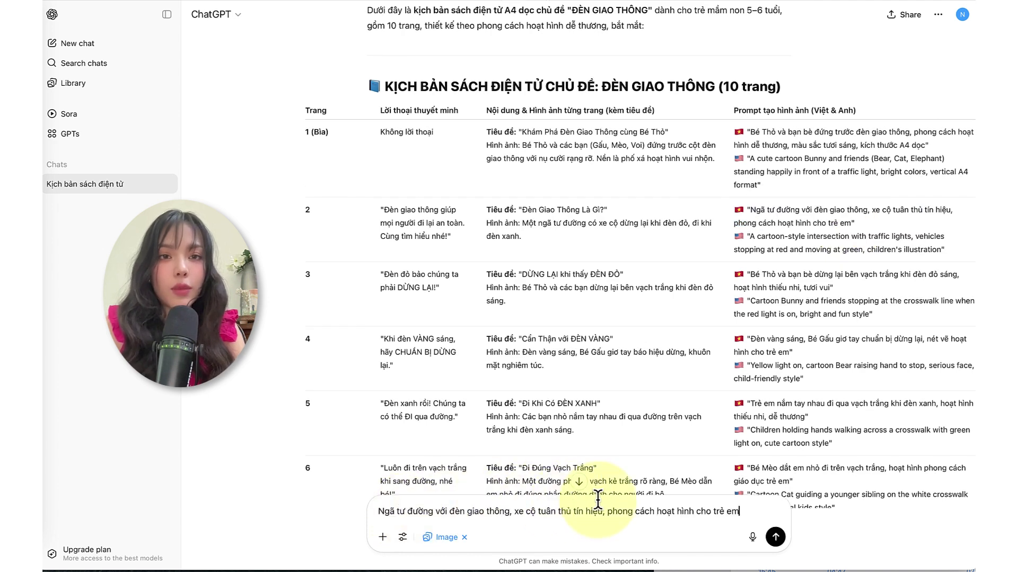
type(". Hộp tiêu đề: Đèn Giao Thông d")
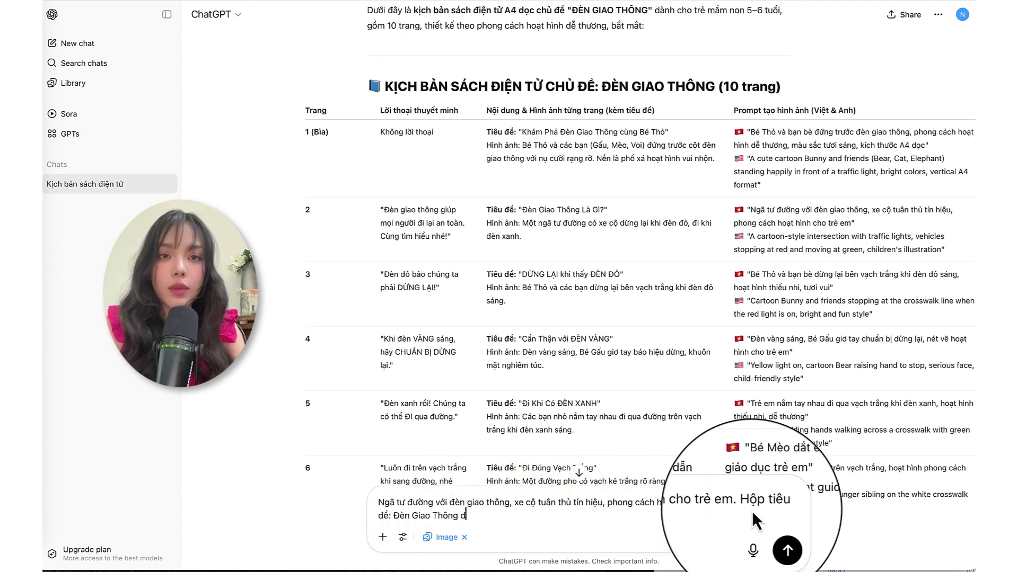
type("để làm gì\"")
key("Return")
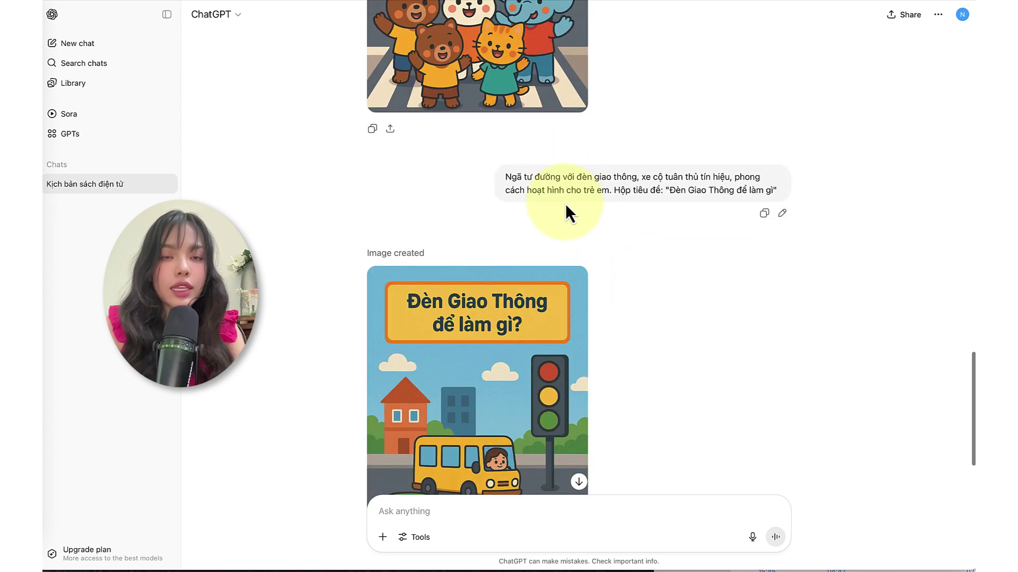
Look through the page images generated in the Đèn giao thông chat and compare them with the script table
scroll(525, 212, "down", 3)
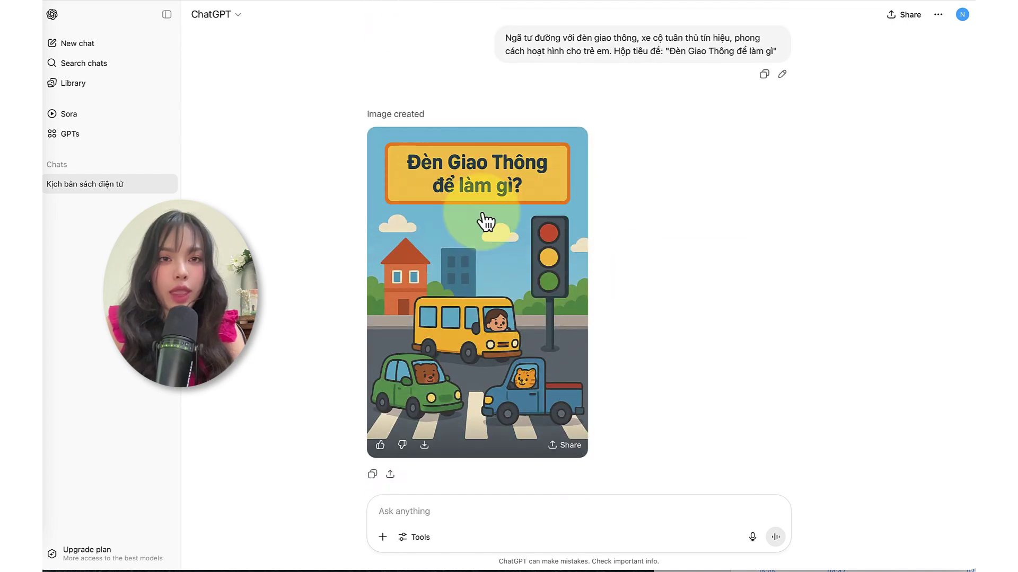
scroll(616, 198, "up", 10)
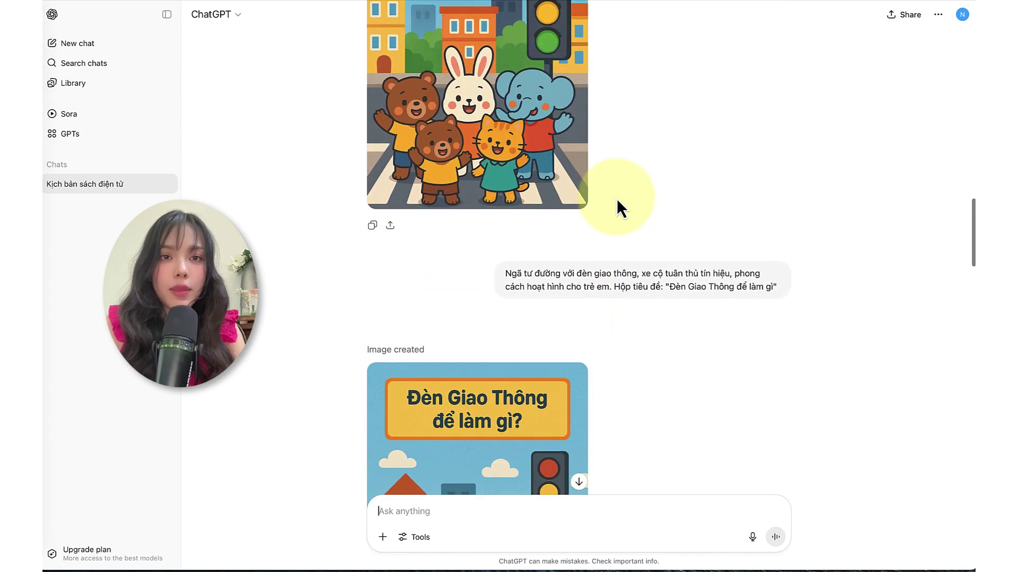
scroll(616, 198, "up", 15)
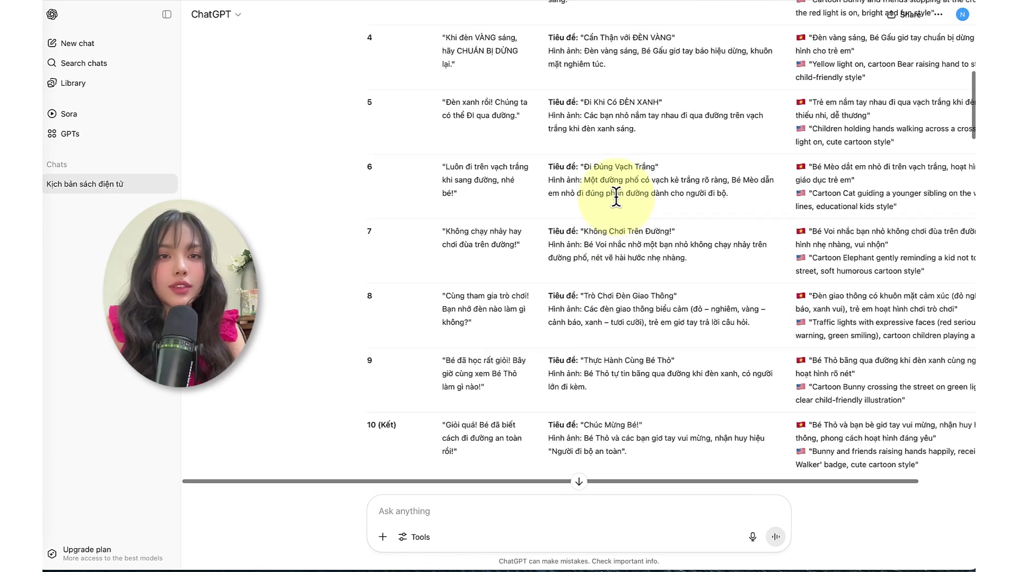
scroll(618, 329, "down", 15)
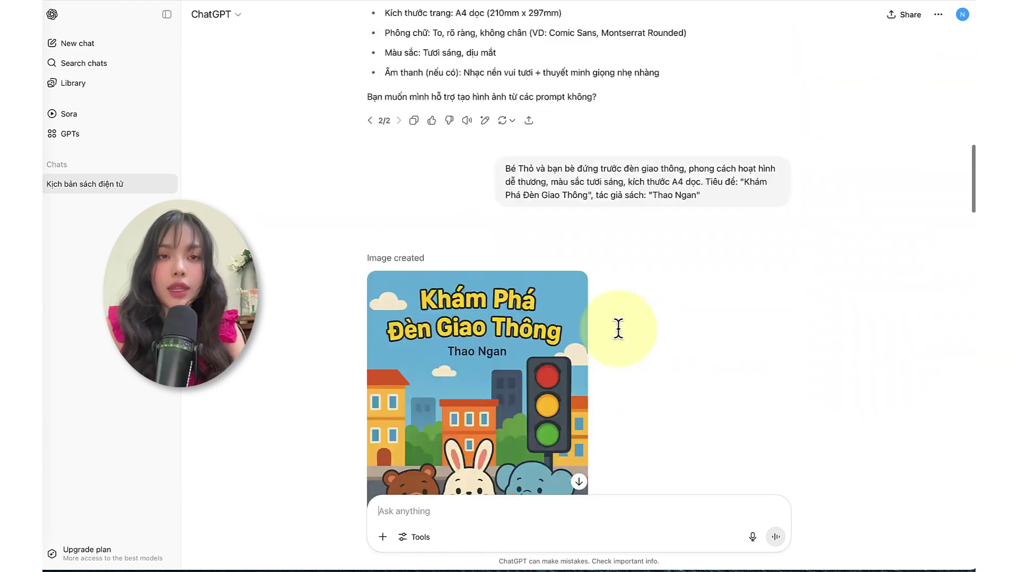
scroll(618, 330, "down", 12)
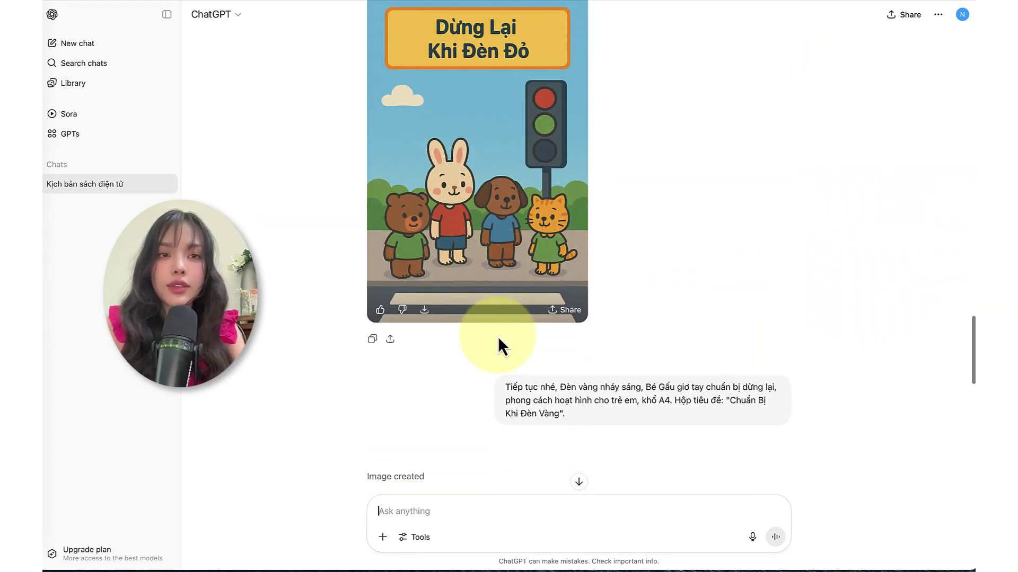
scroll(498, 338, "down", 12)
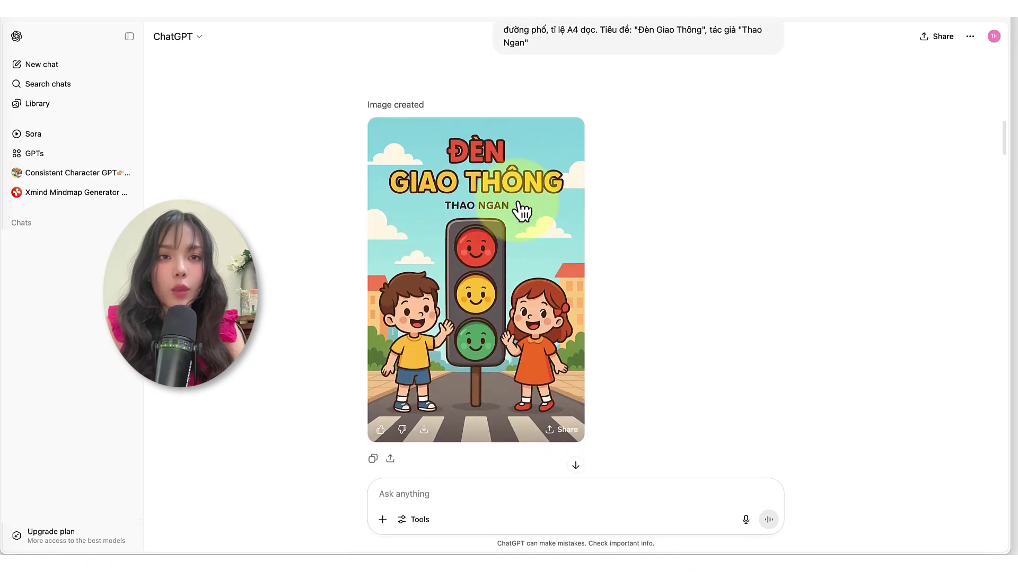
In the other Đèn Giao Thông chat, examine the children's page images, their prompts and the correction request for the red-light page
scroll(464, 318, "down", 5)
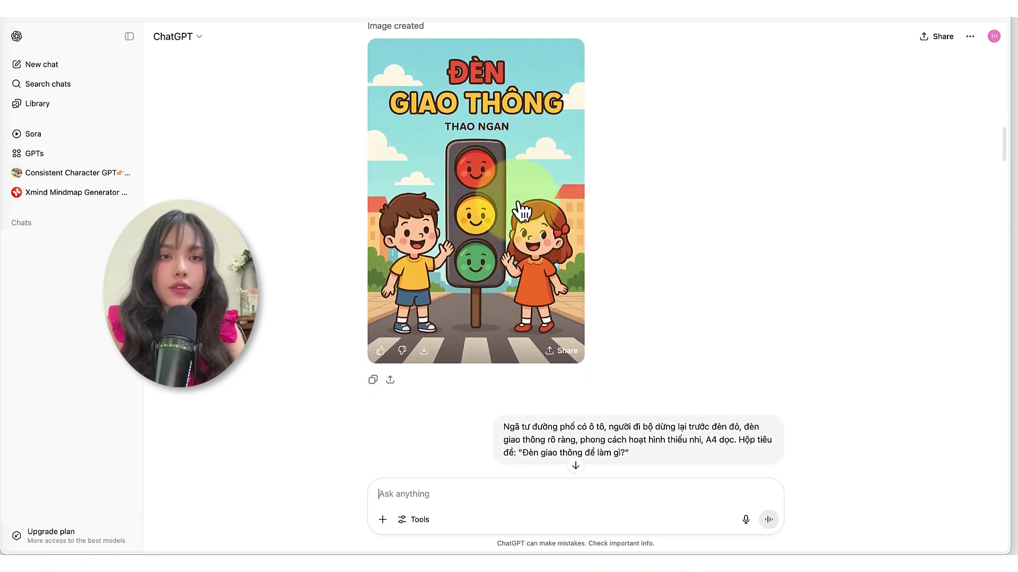
scroll(463, 318, "down", 10)
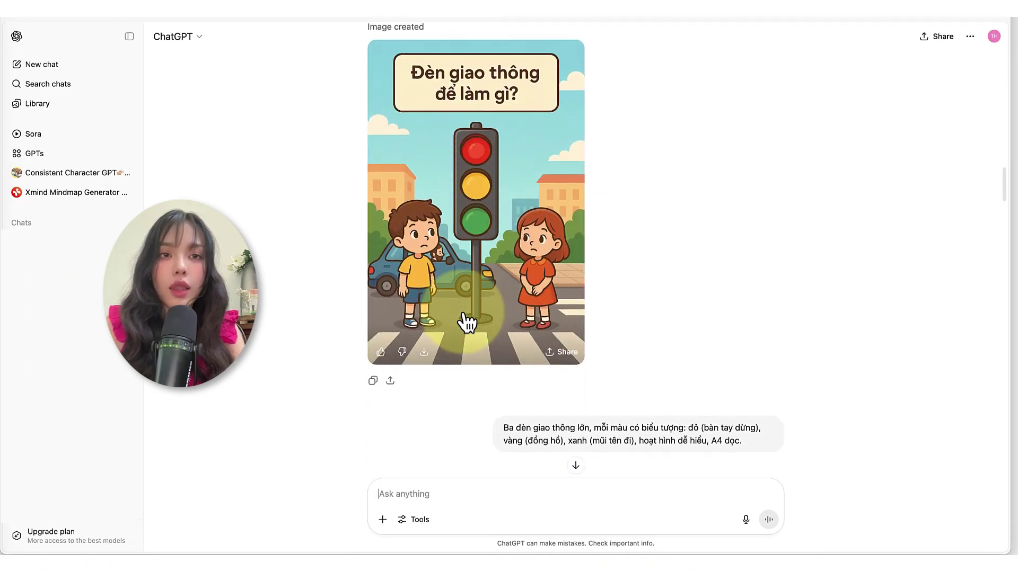
scroll(463, 316, "down", 6)
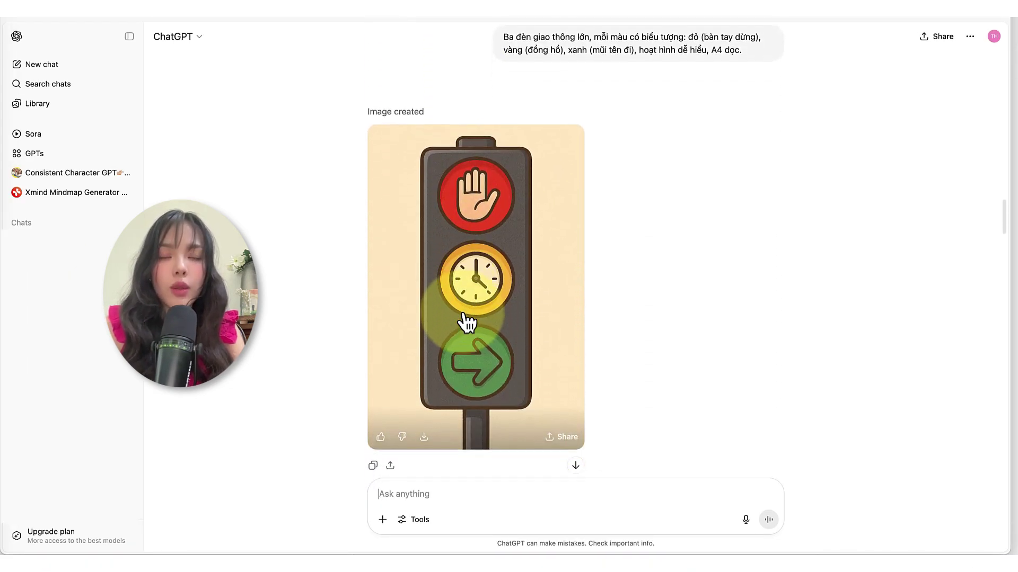
scroll(463, 318, "down", 15)
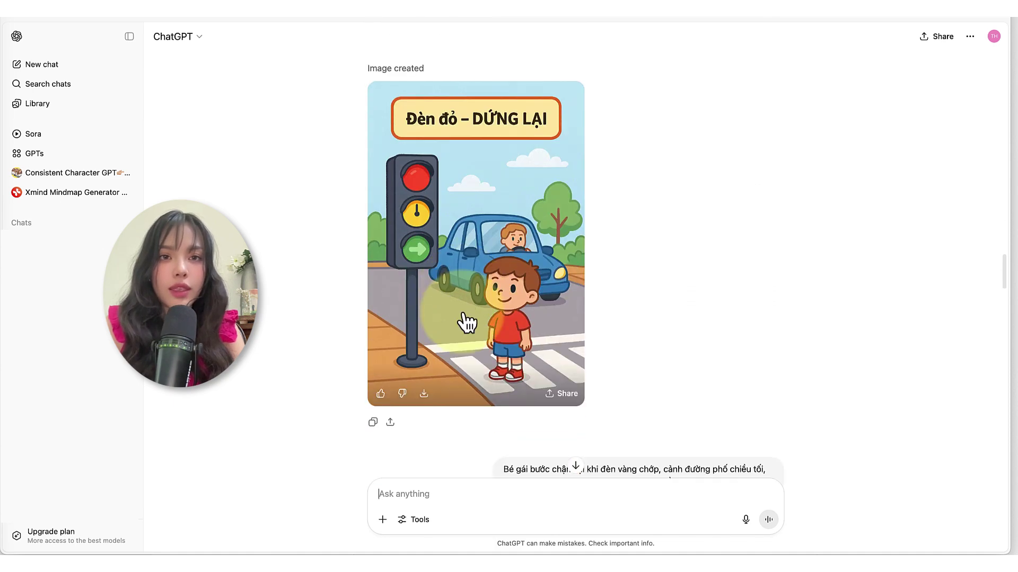
scroll(462, 313, "down", 10)
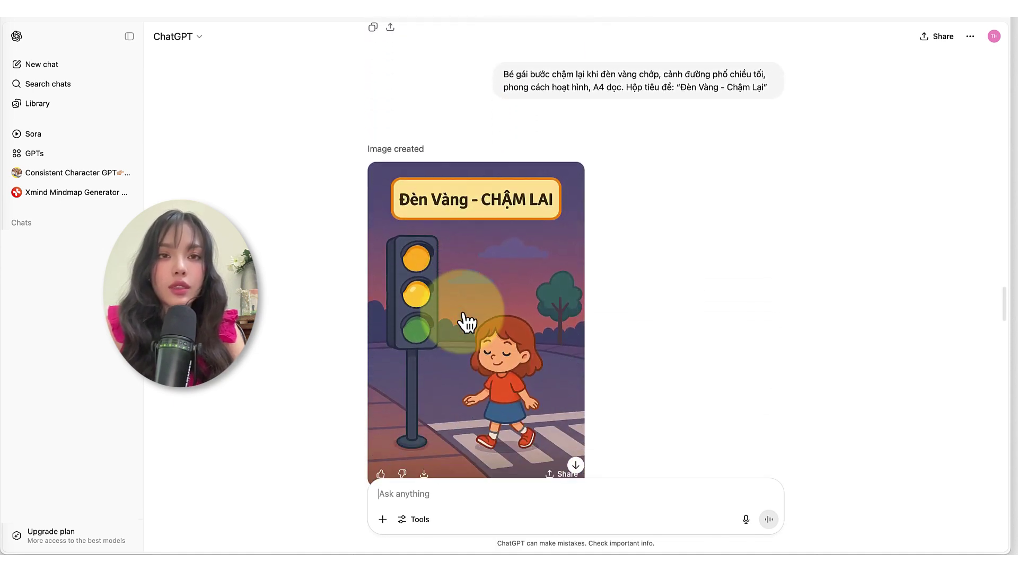
scroll(463, 312, "down", 10)
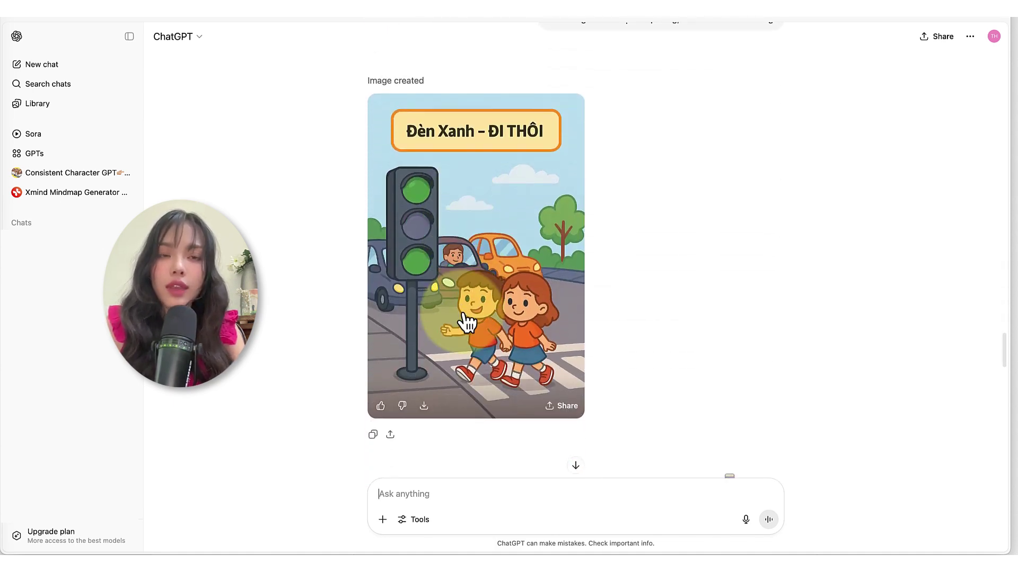
scroll(462, 312, "down", 12)
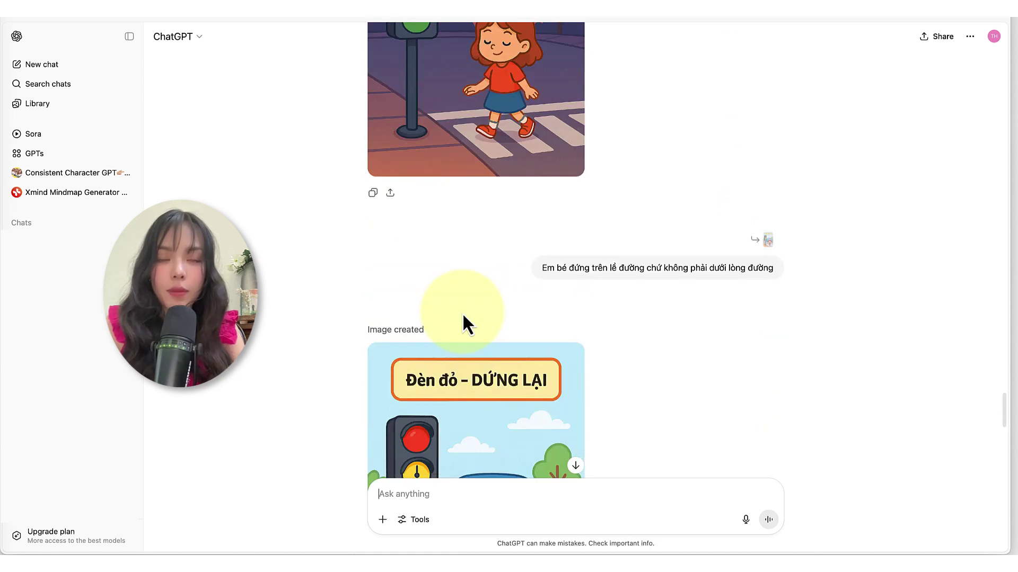
scroll(462, 313, "down", 10)
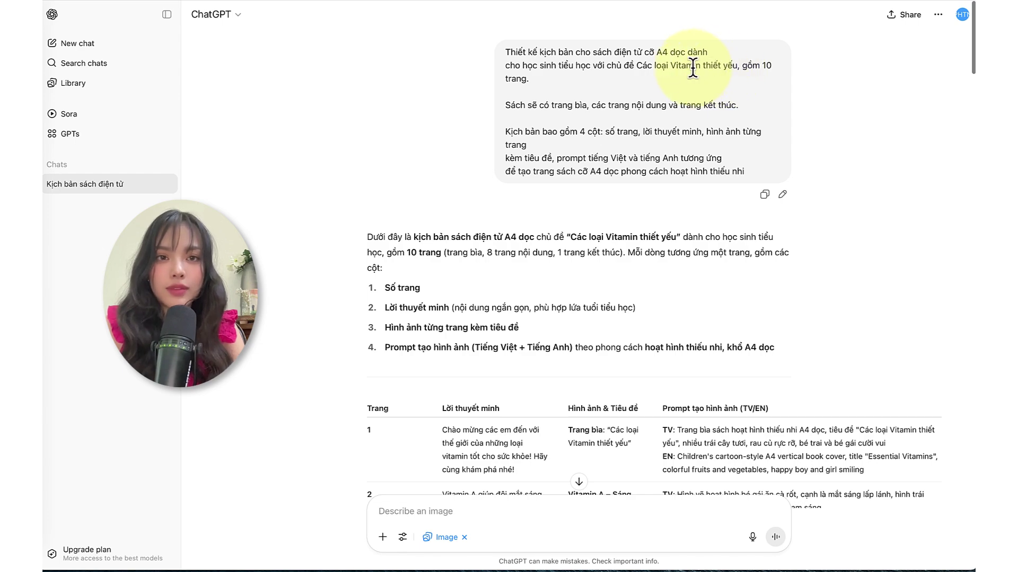
In the "Kịch bản sách điện tử" chat, examine the vitamin book's script table and the four-frame page prompt with its image
scroll(481, 287, "down", 10)
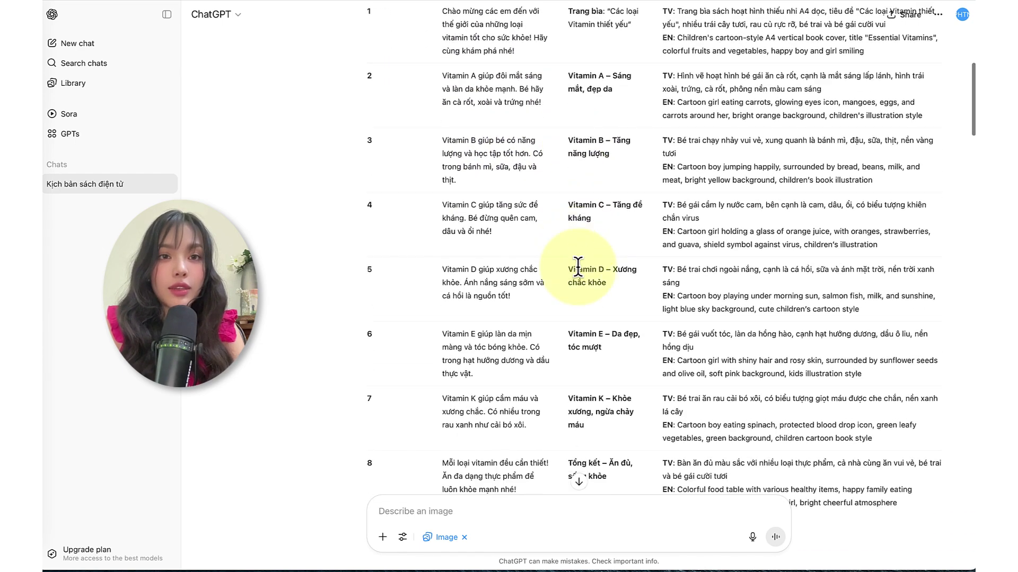
scroll(578, 266, "up", 2)
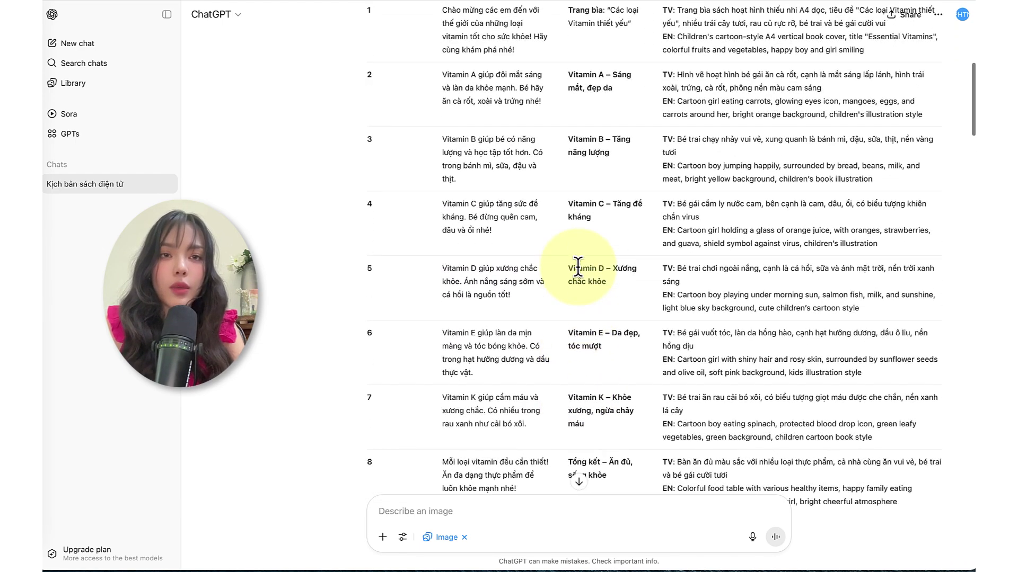
scroll(577, 266, "down", 7)
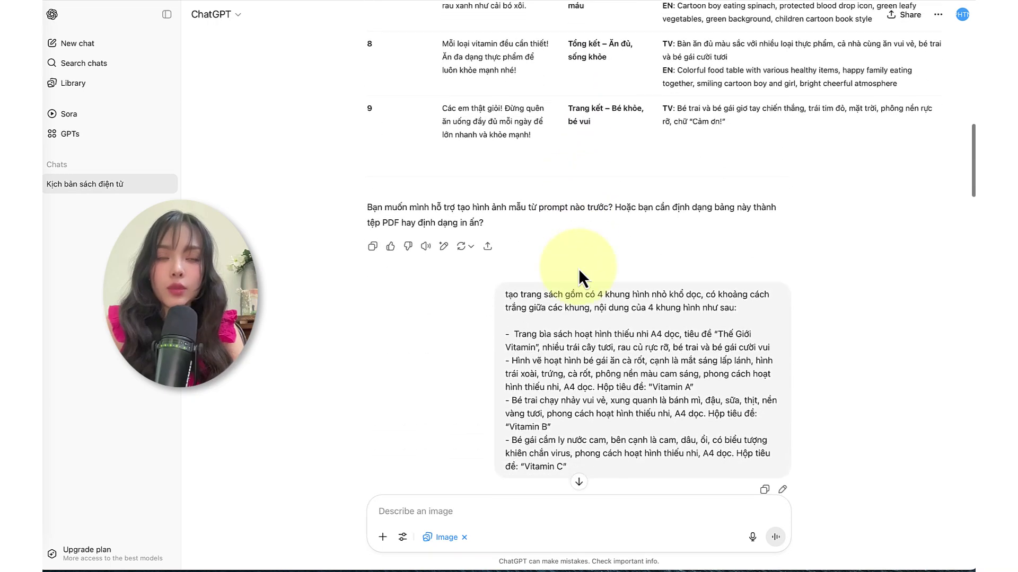
scroll(583, 288, "down", 1)
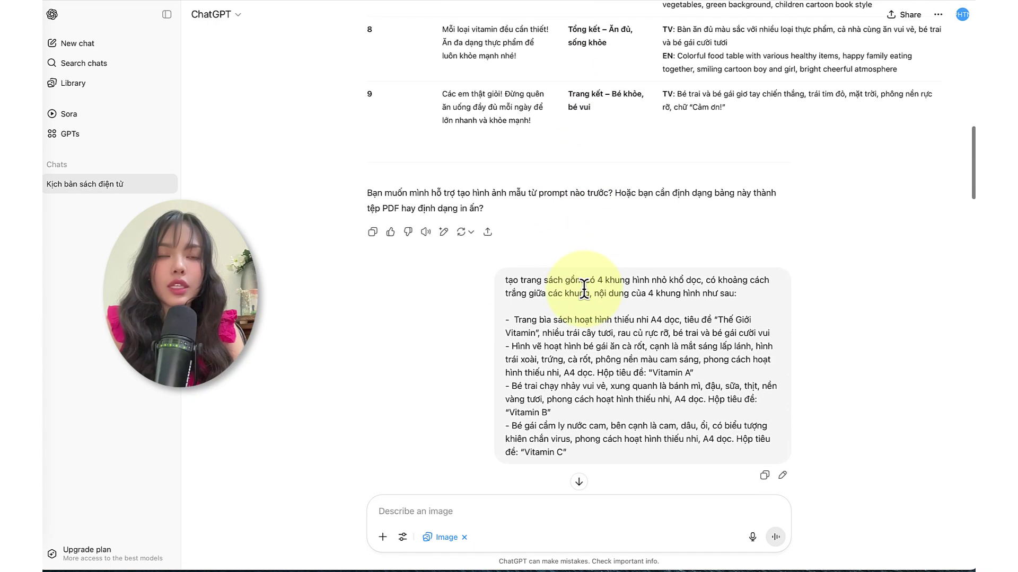
scroll(584, 289, "down", 1)
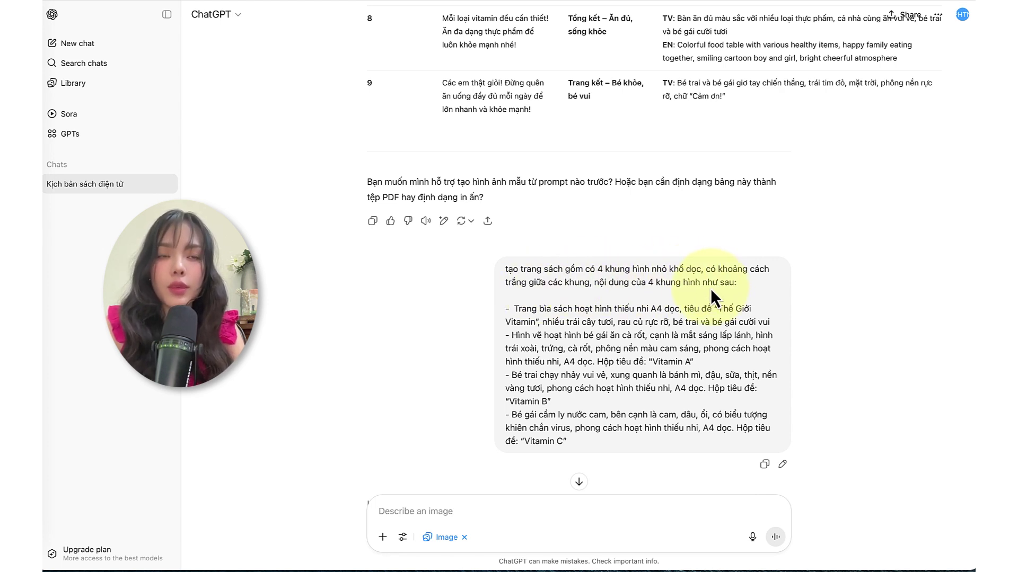
scroll(683, 212, "up", 10)
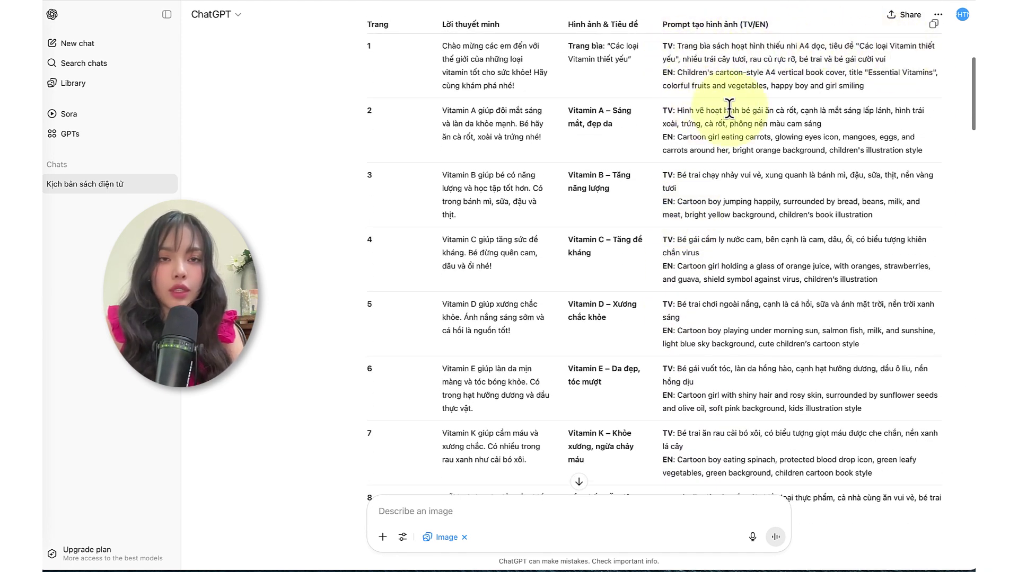
scroll(704, 245, "down", 10)
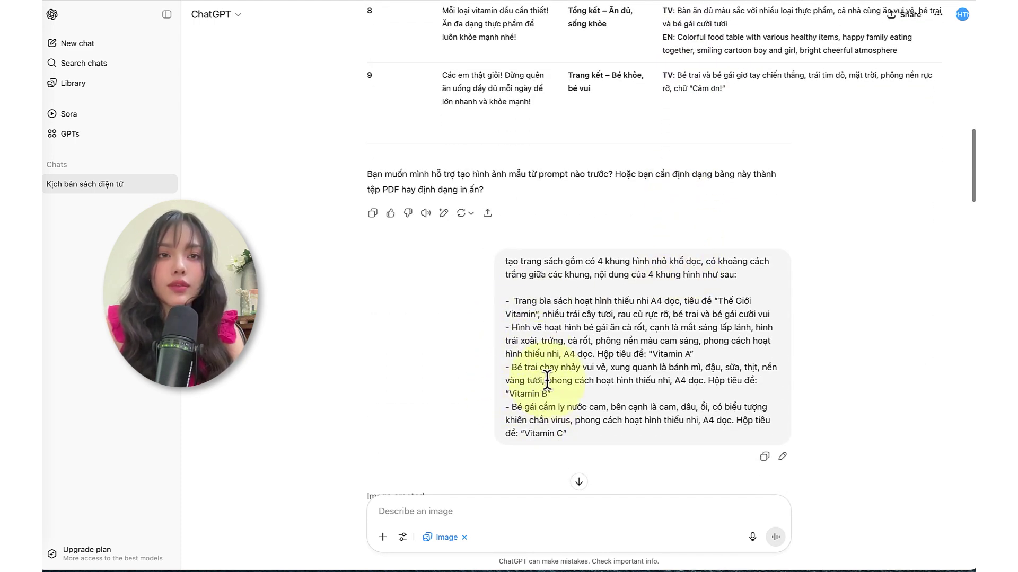
scroll(554, 430, "down", 6)
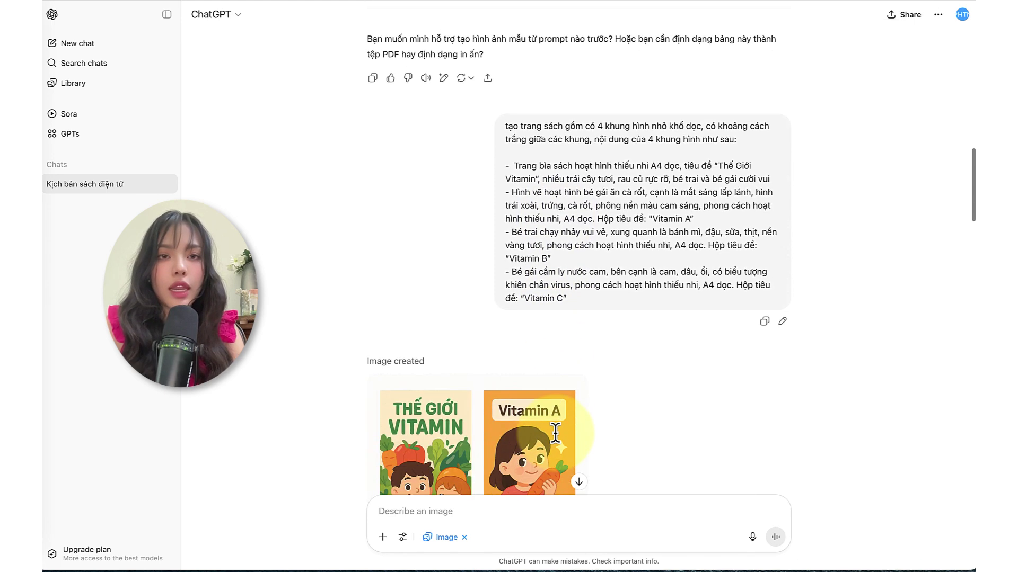
scroll(555, 432, "down", 2)
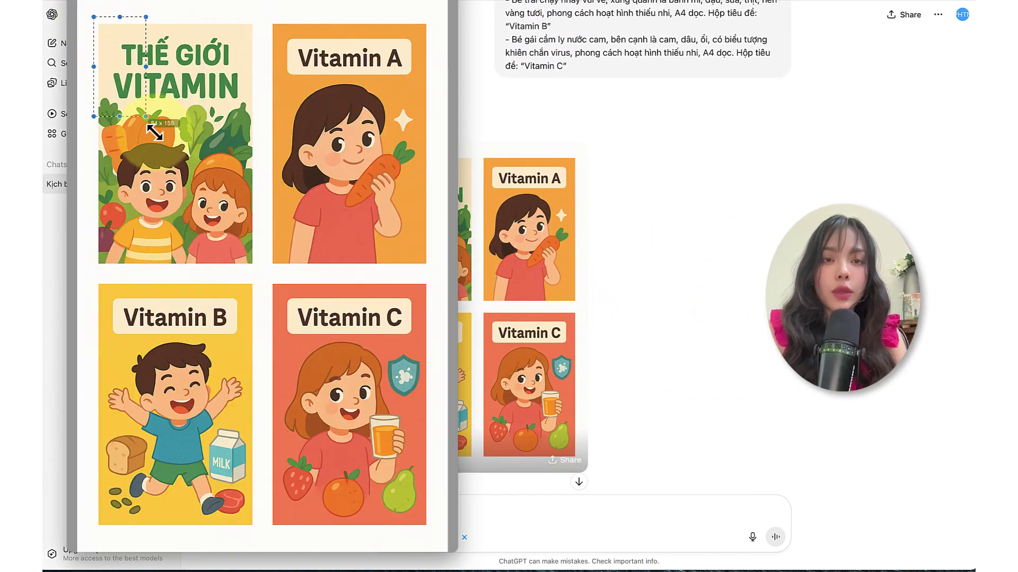
Crop the "Thế Giới Vitamin" cover frame and the "Vitamin C" frame individually out of the four-frame image
left_click_drag(154, 132, 239, 260)
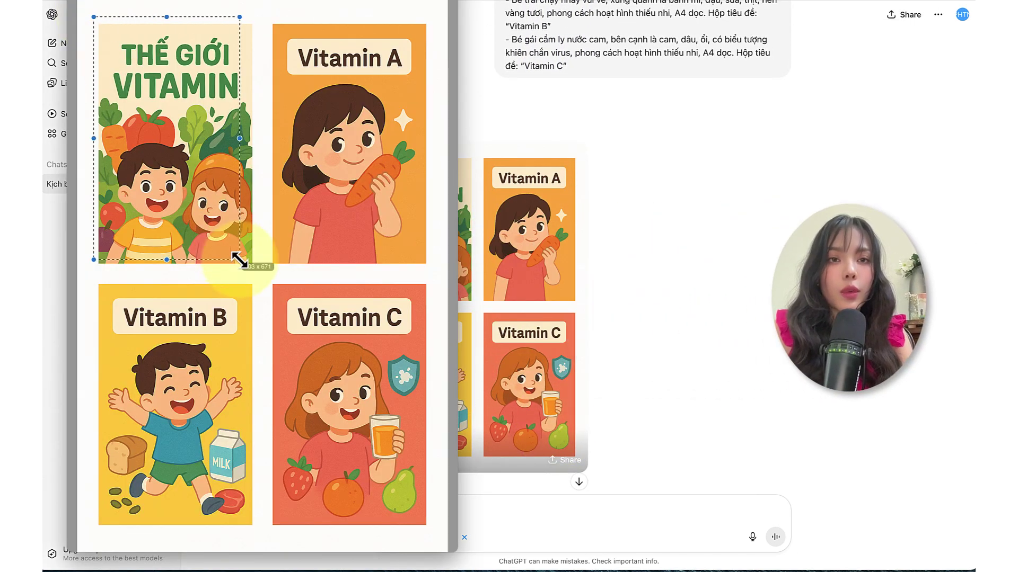
left_click_drag(258, 270, 259, 270)
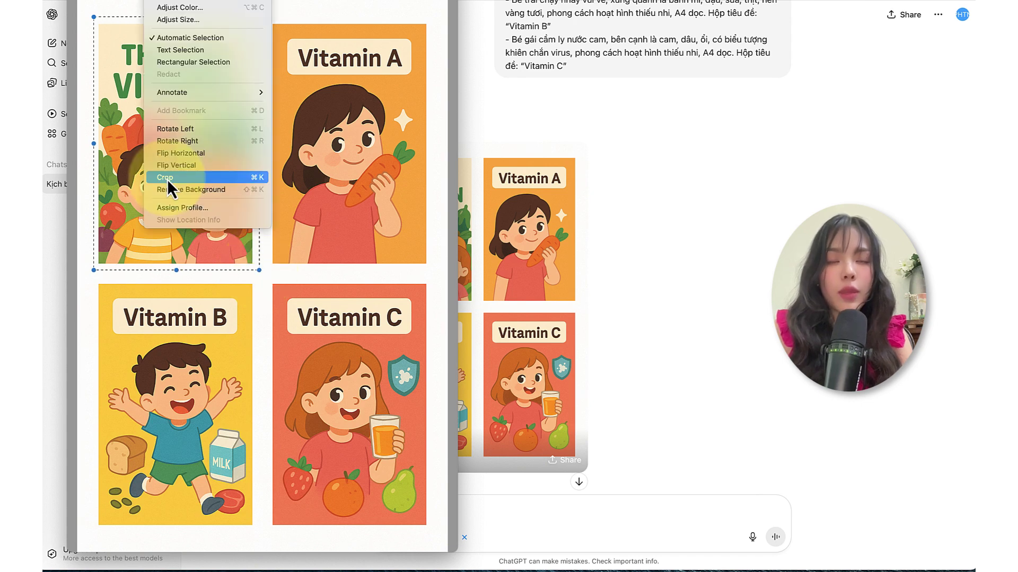
left_click(168, 180)
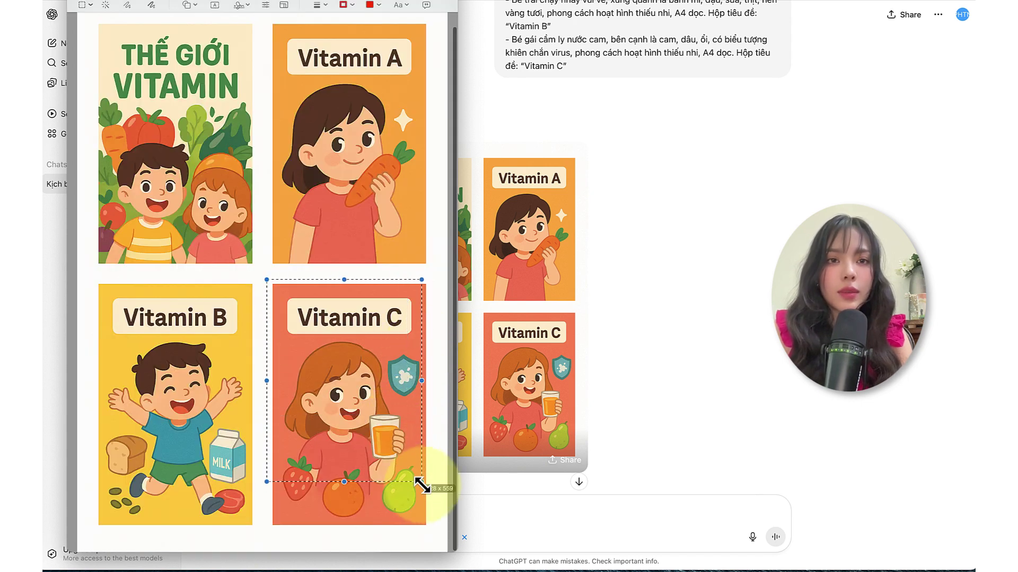
left_click_drag(418, 484, 430, 531)
key("super+k")
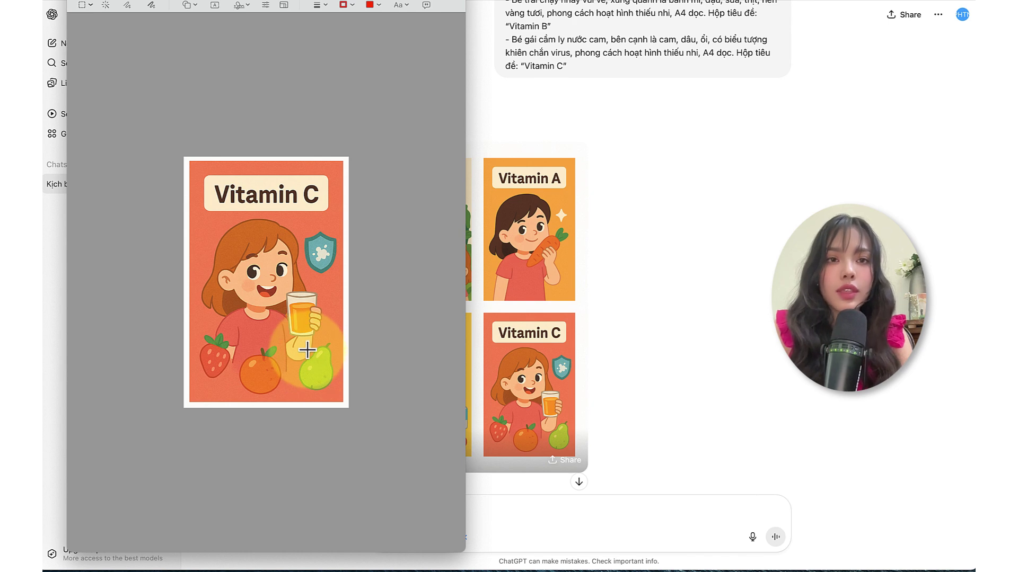
In the vitamin book chat, review the second four-frame prompt and its image covering Vitamin D, E, K and "Ăn Đủ, Sống Khỏe"
scroll(505, 269, "down", 10)
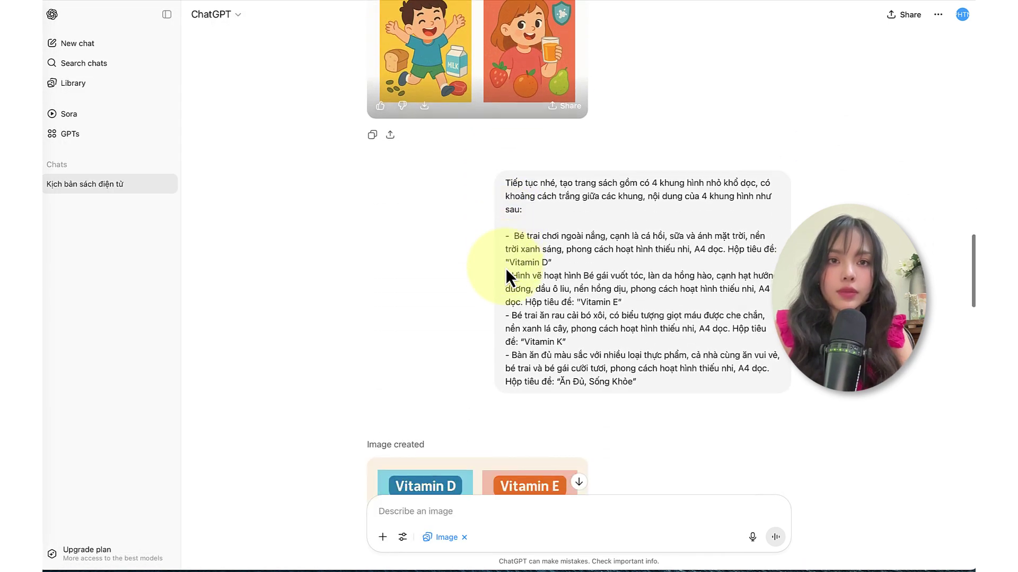
scroll(506, 268, "down", 5)
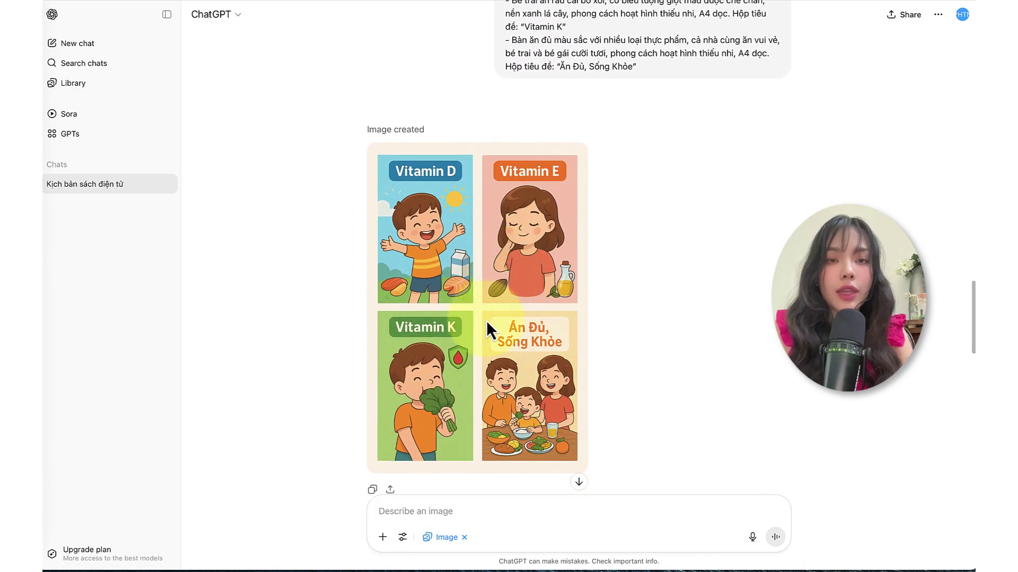
scroll(485, 320, "up", 1)
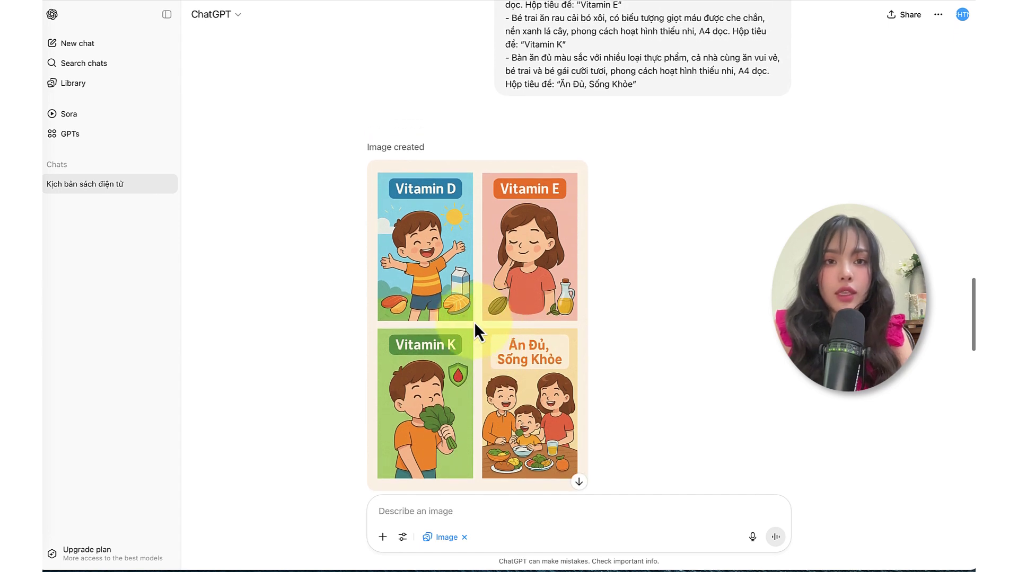
scroll(462, 338, "down", 1)
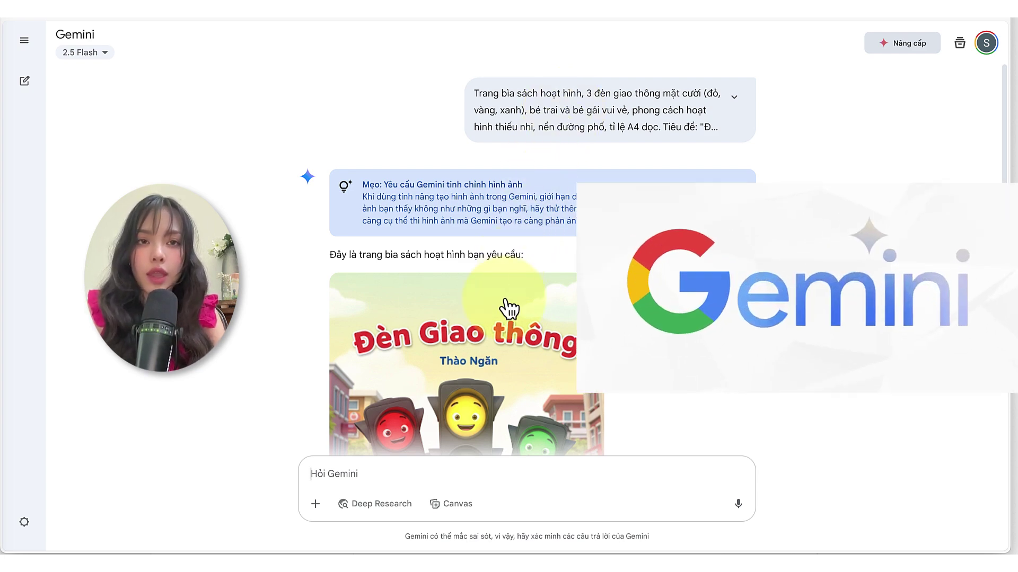
View the "Đèn Giao thông" cover in Gemini and browse the shapes-book page images in Sora's media library
scroll(504, 306, "down", 5)
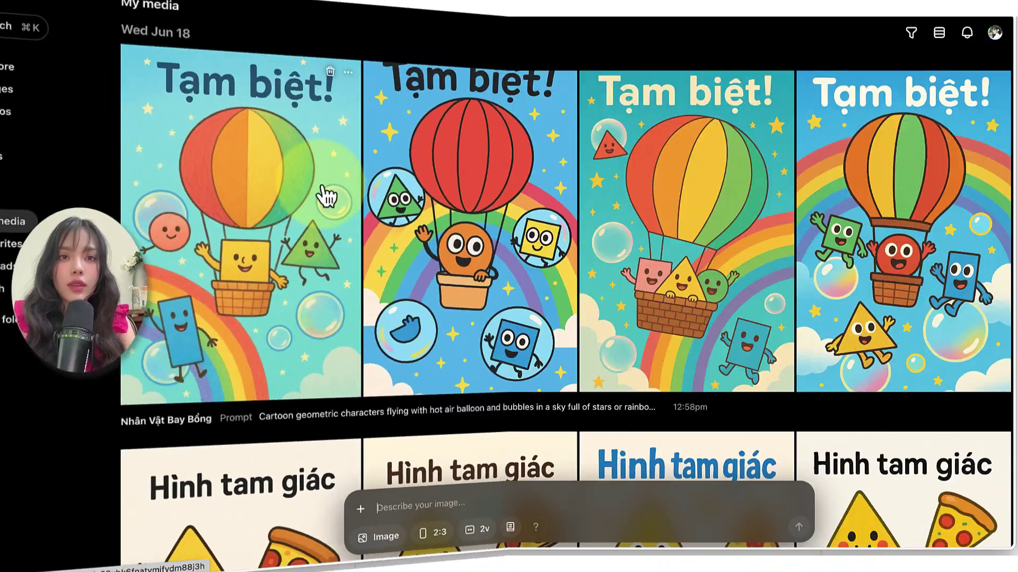
scroll(289, 283, "down", 6)
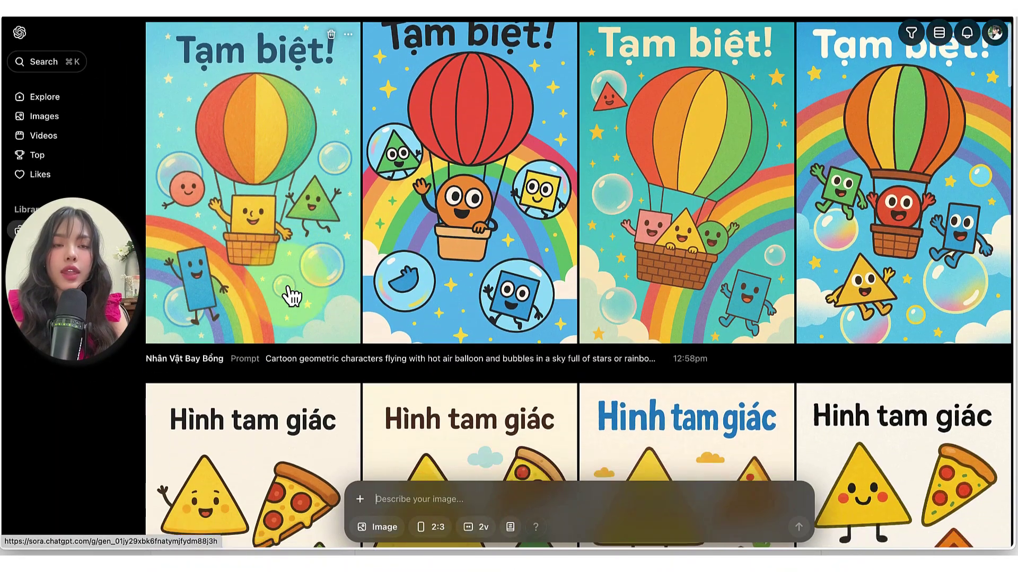
scroll(382, 312, "down", 7)
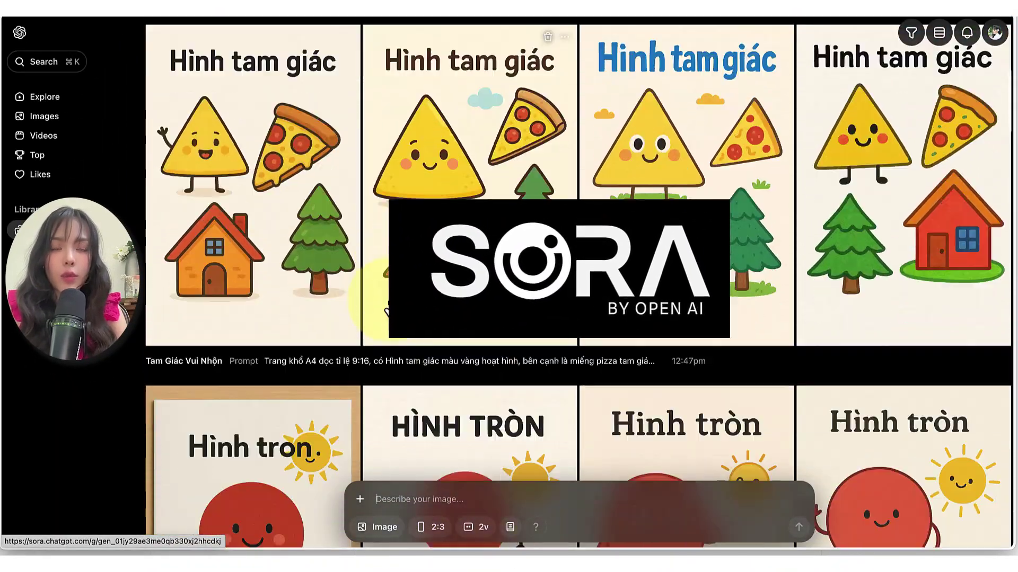
scroll(577, 281, "down", 5)
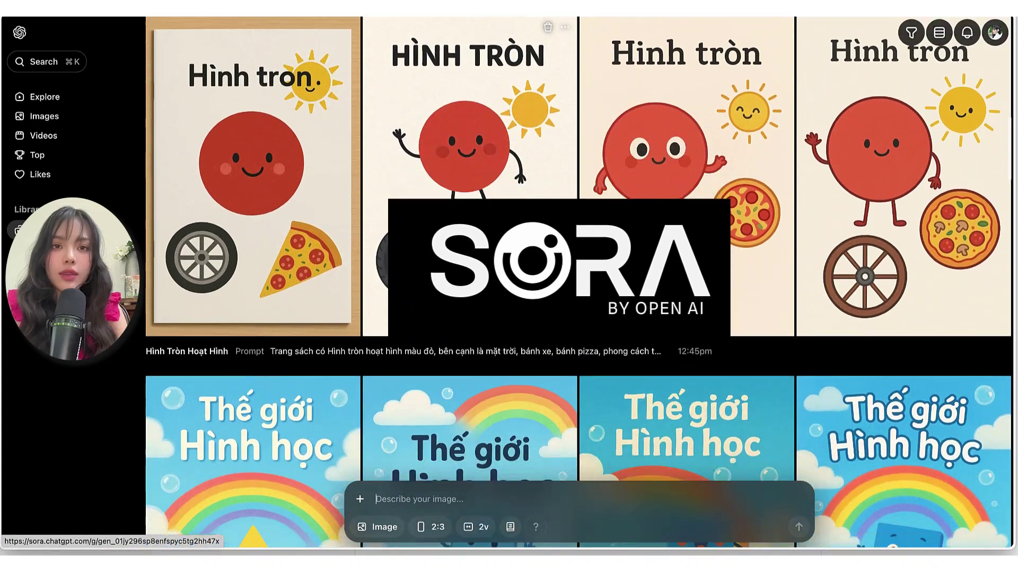
scroll(575, 245, "down", 5)
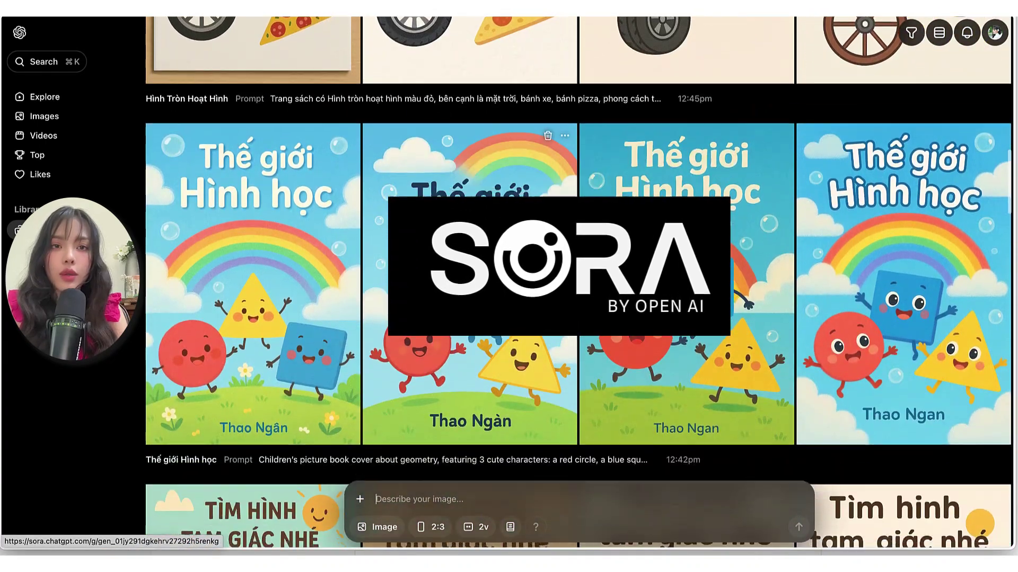
scroll(659, 260, "down", 9)
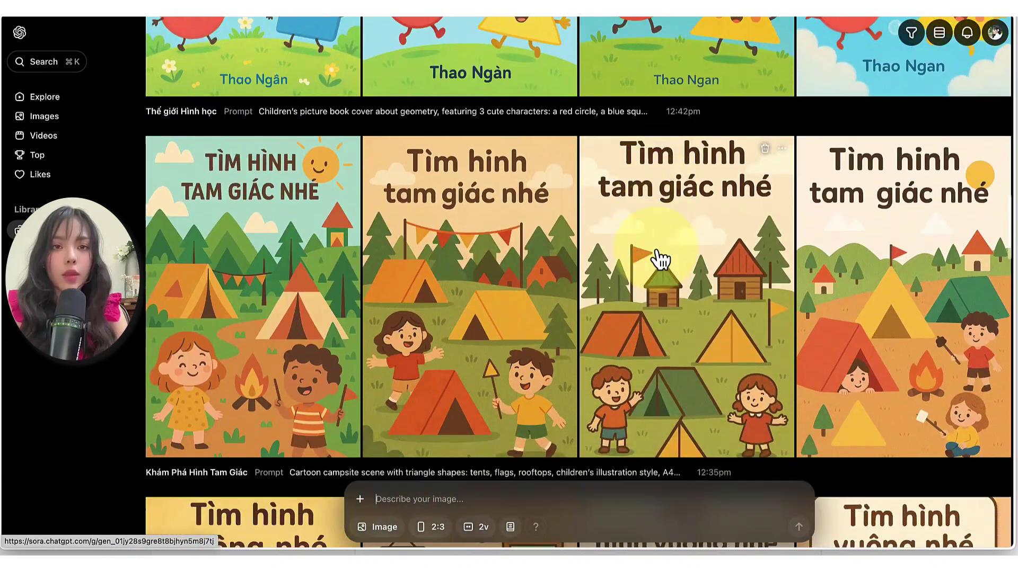
scroll(660, 260, "down", 7)
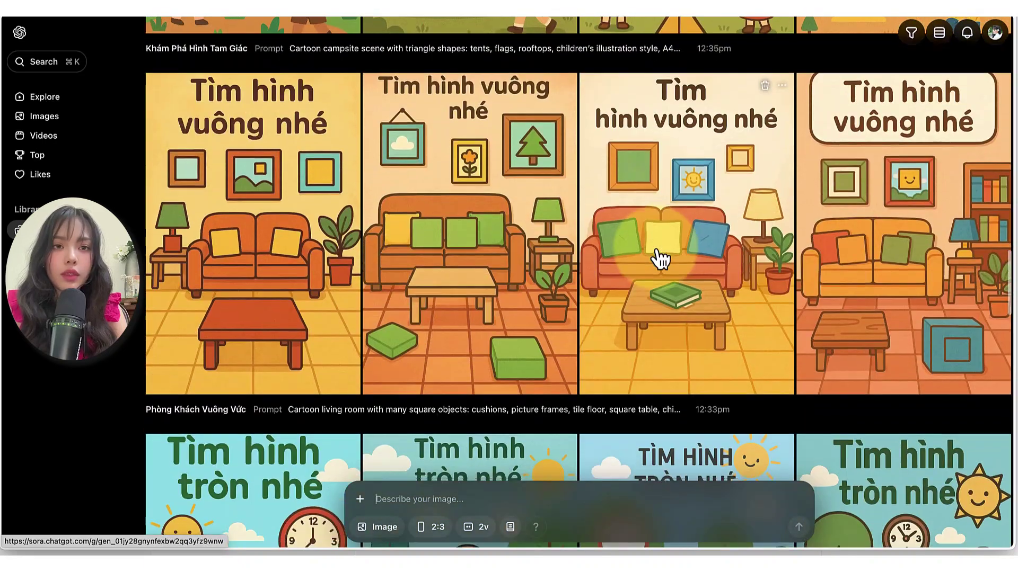
scroll(660, 260, "down", 9)
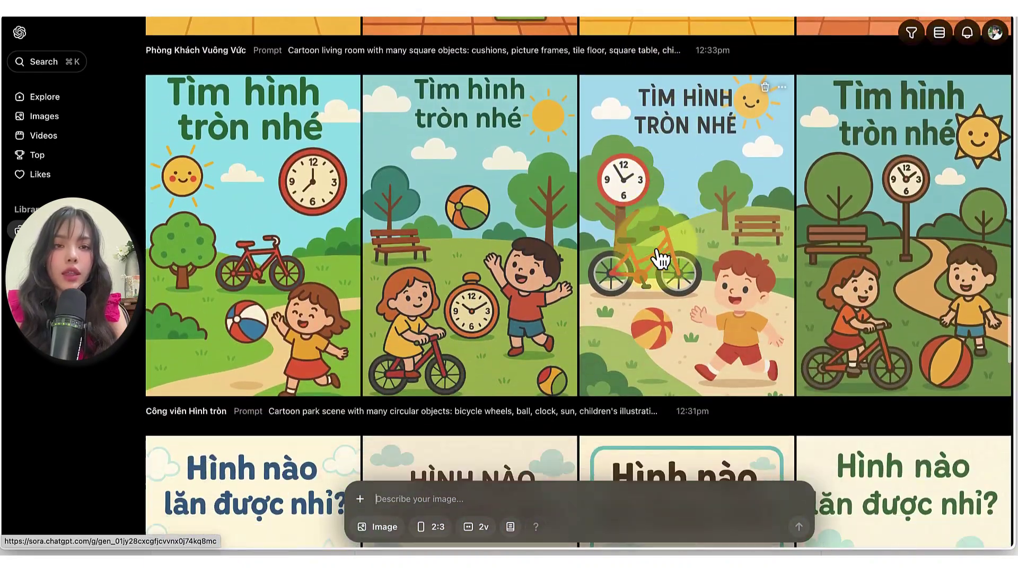
scroll(660, 260, "down", 7)
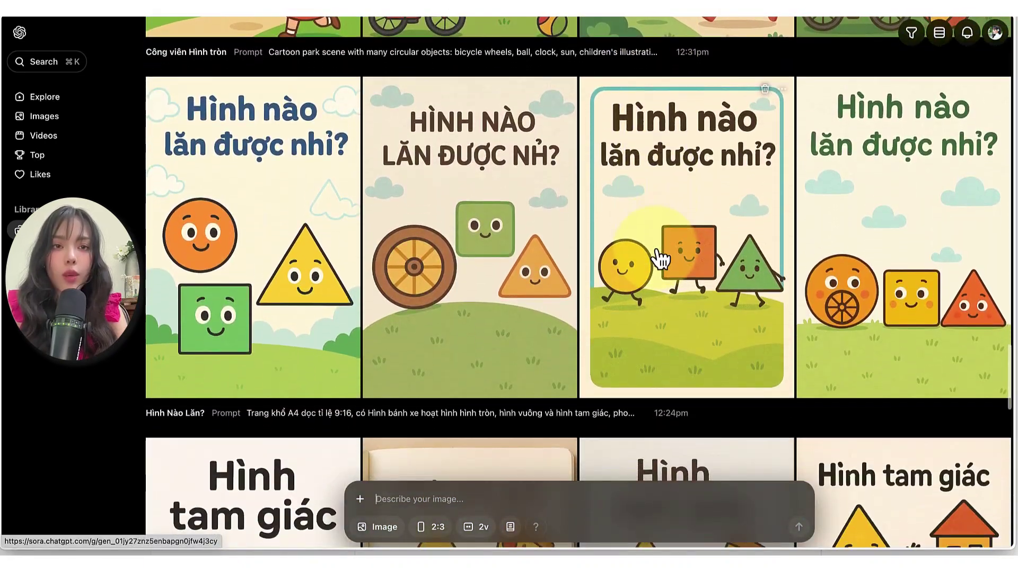
scroll(659, 260, "down", 4)
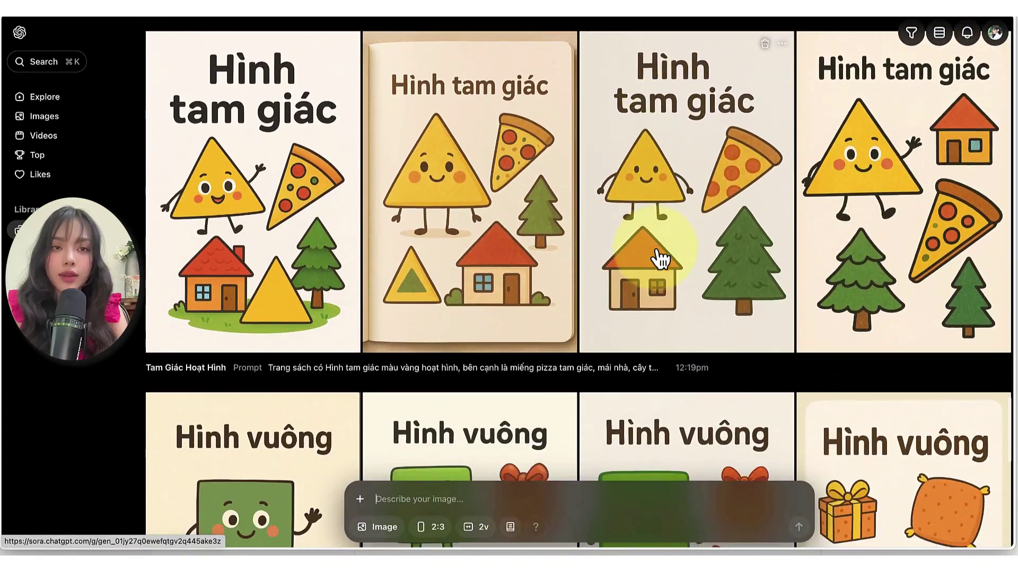
scroll(656, 249, "down", 5)
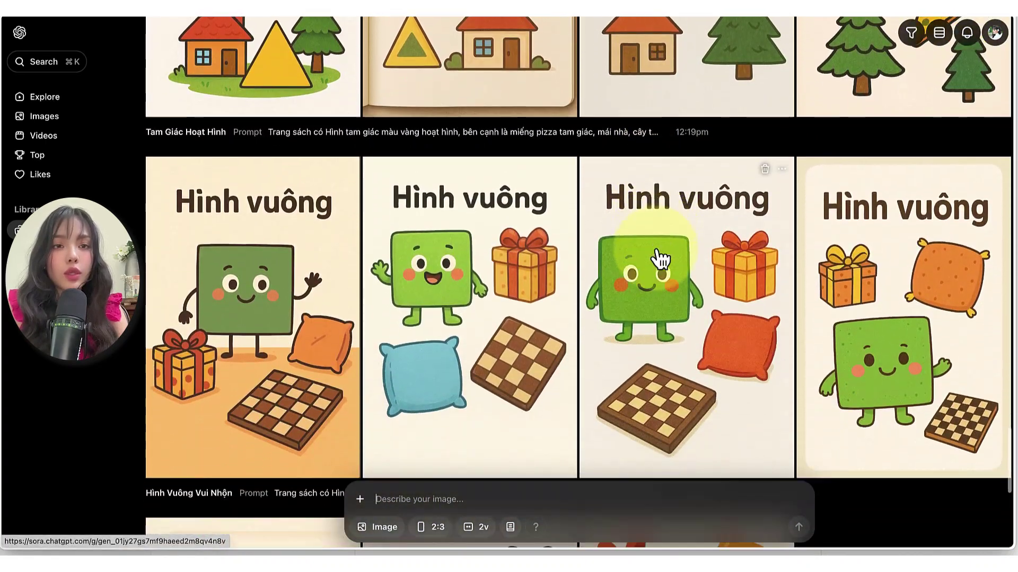
scroll(660, 260, "down", 4)
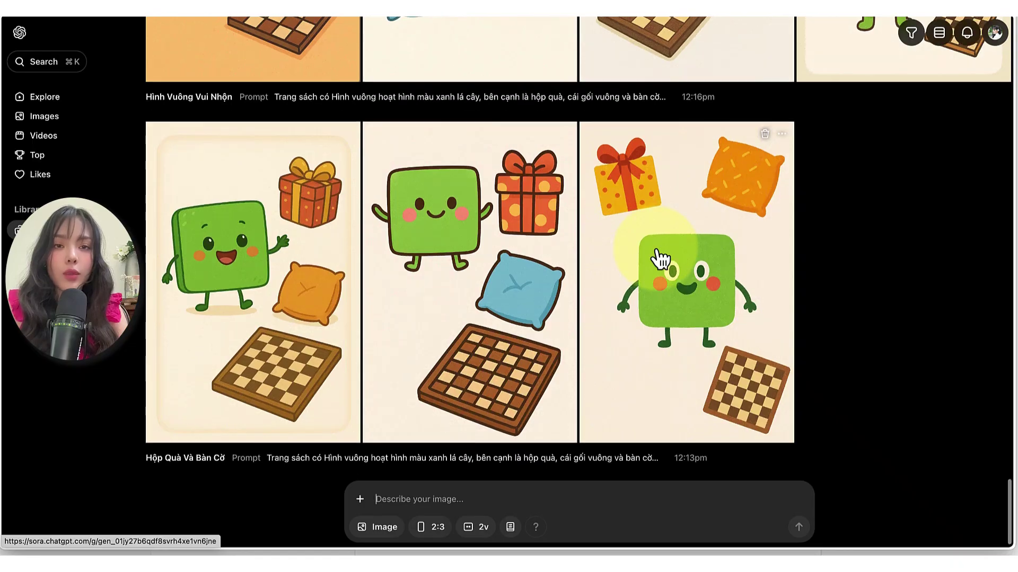
scroll(660, 260, "up", 20)
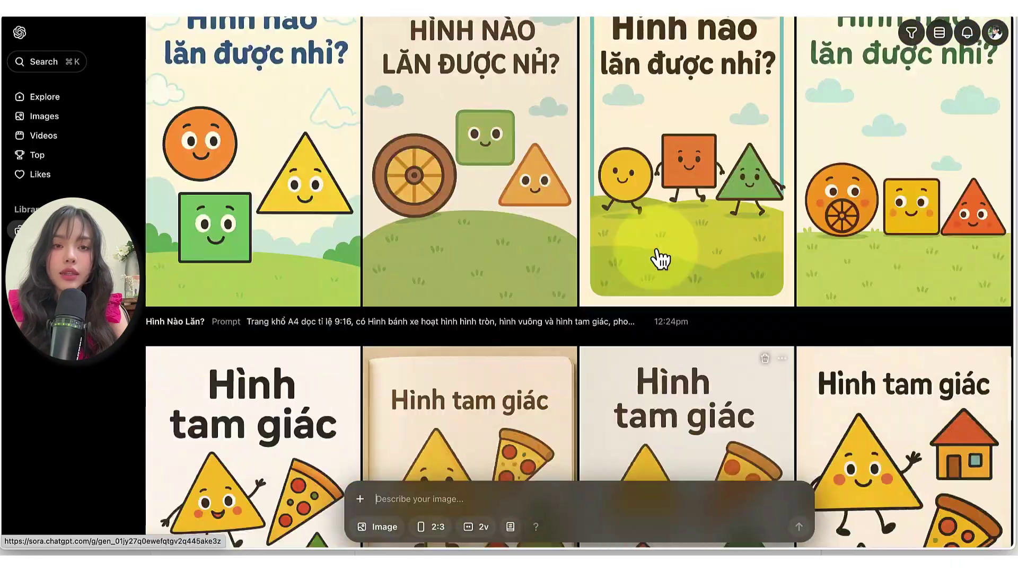
scroll(660, 259, "up", 15)
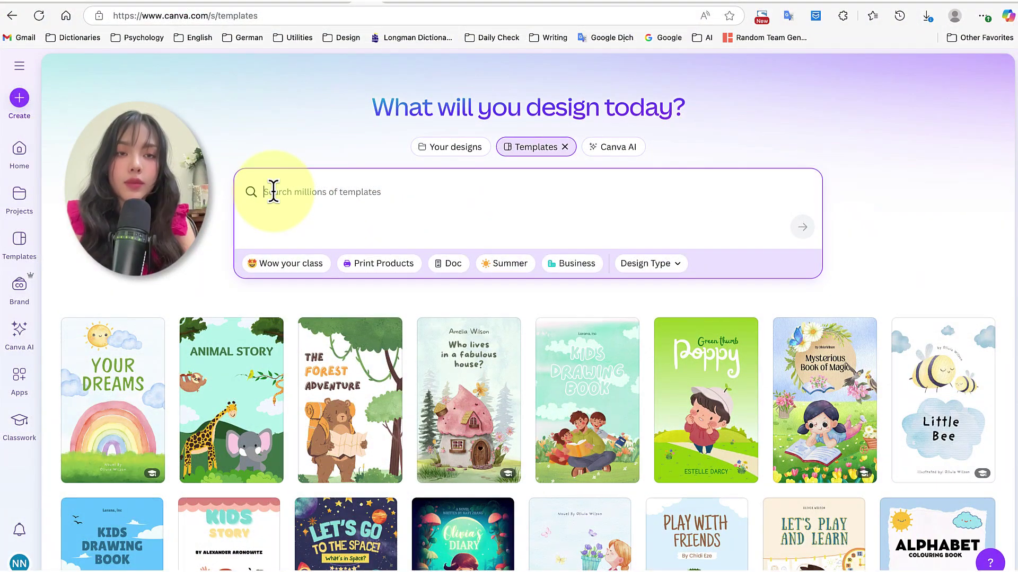
In Canva, search the templates for "booklet" and for "a4", and create a blank A4 design
type("booklet")
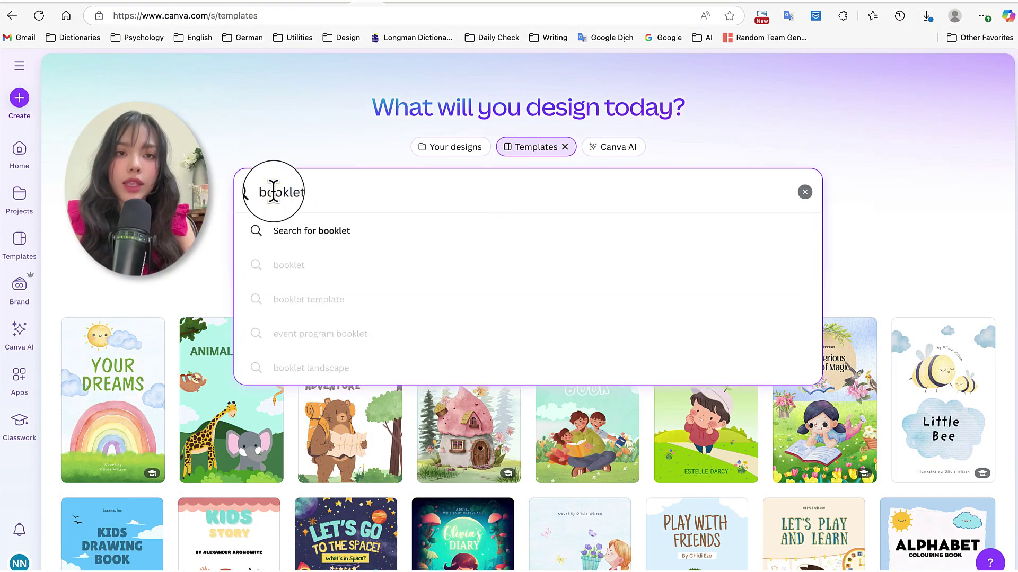
key("Return")
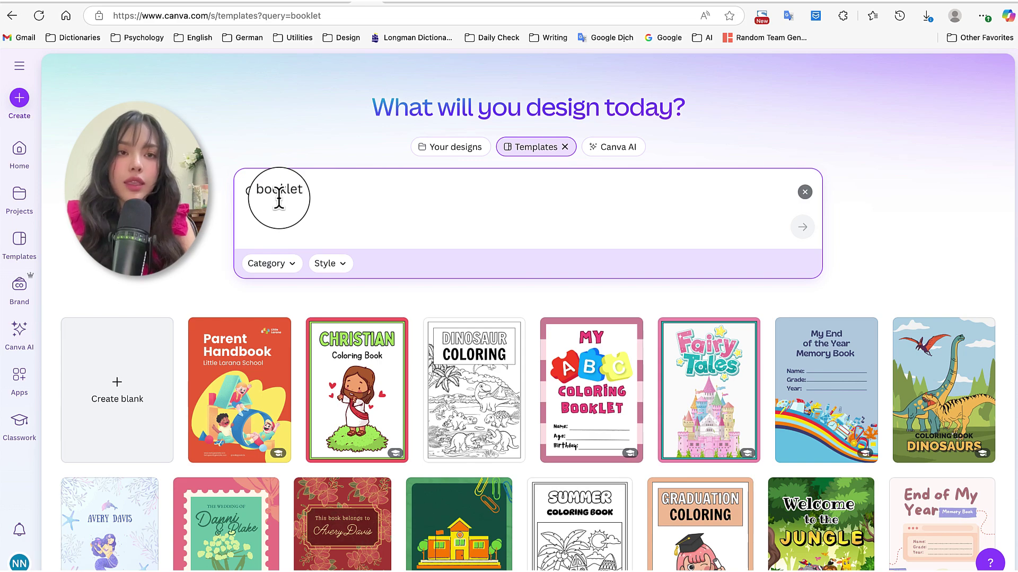
double_click(278, 196)
type("a4")
key("Return")
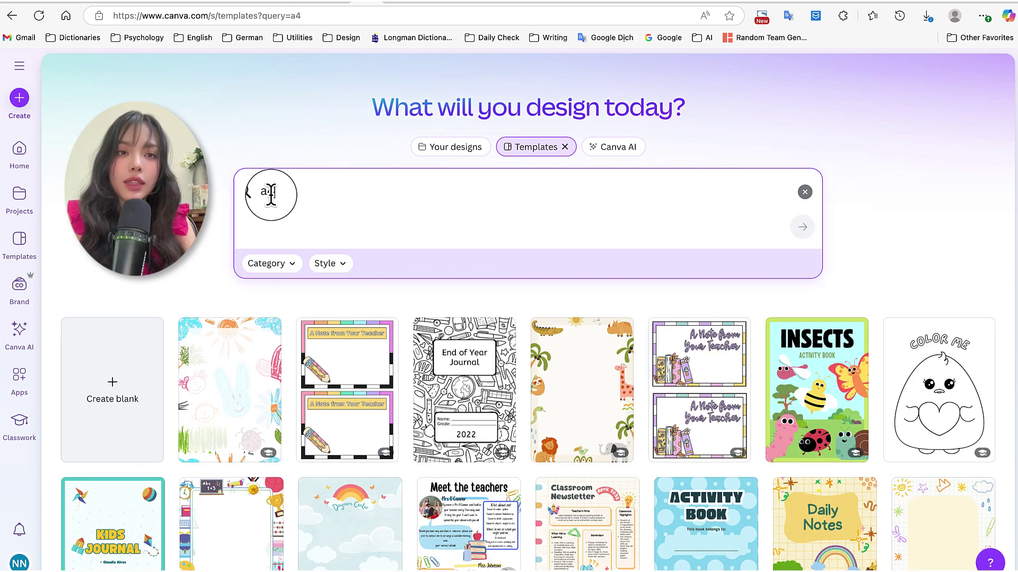
left_click(114, 395)
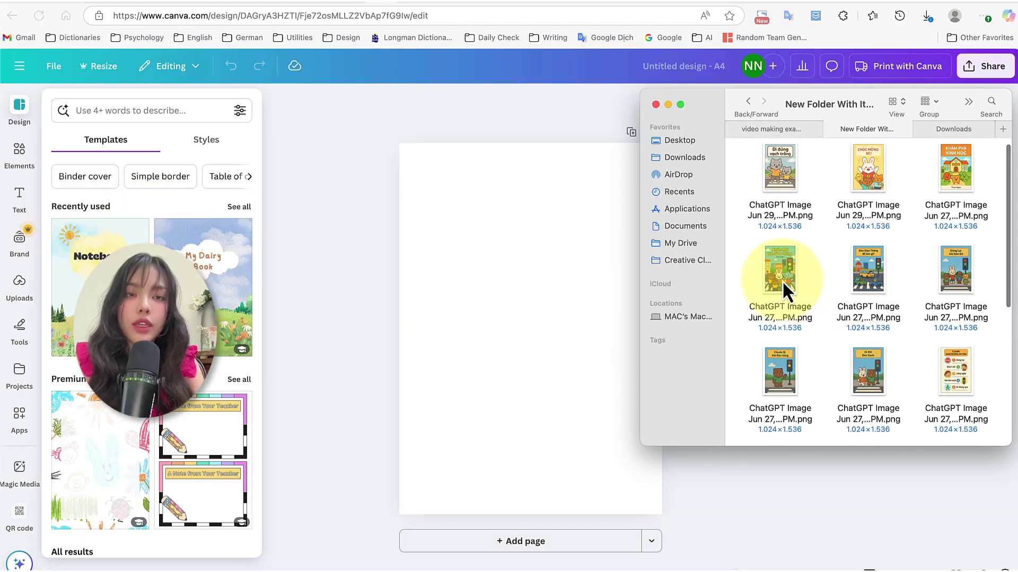
Place the "Khám Phá Đèn Giao Thông" cover image on the blank A4 page, set it as the page background, and show all the book's pages
left_click_drag(781, 281, 558, 278)
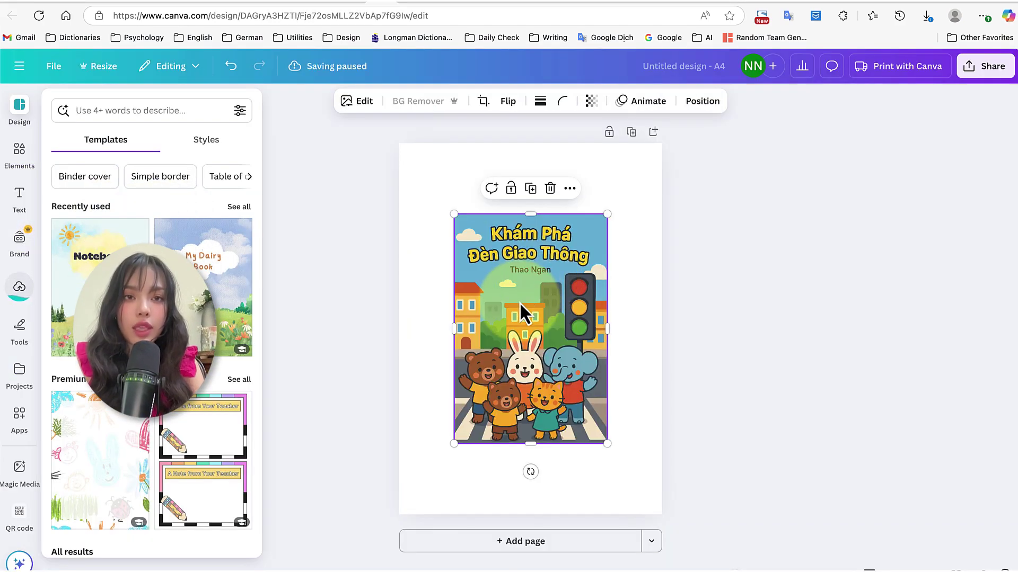
left_click_drag(607, 214, 638, 178)
right_click(522, 228)
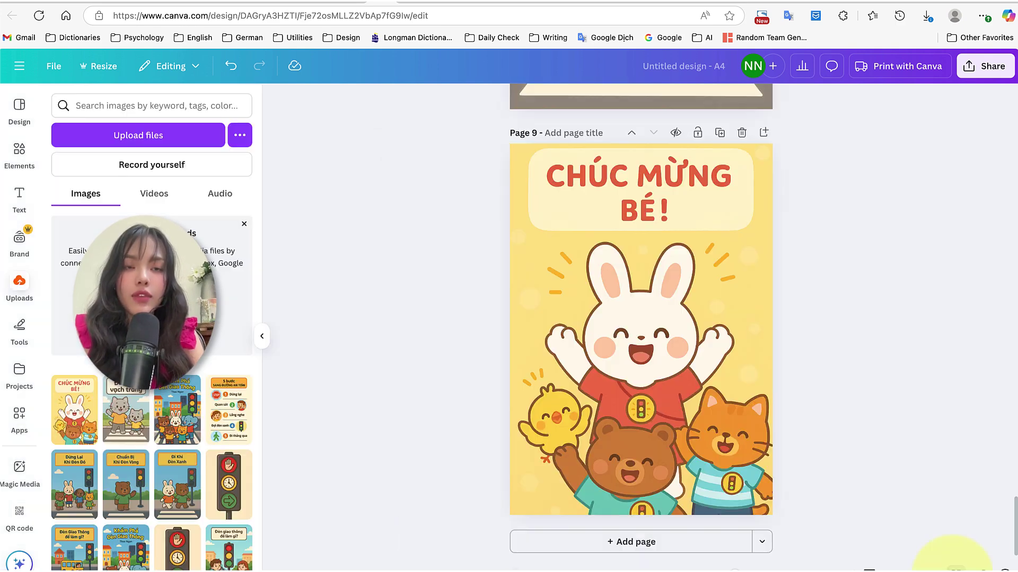
left_click(956, 565)
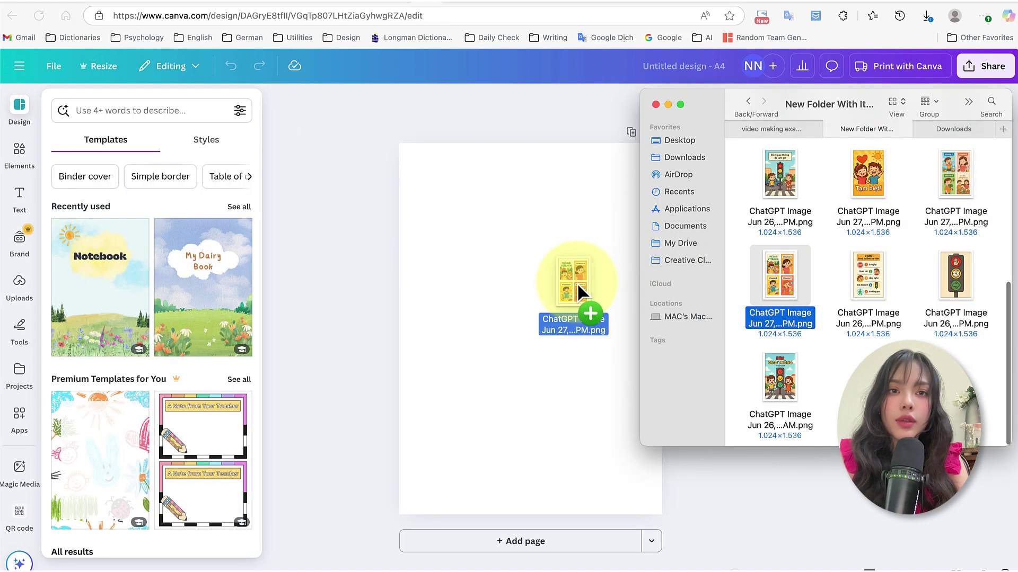
Add the four-frame vitamin image to the other blank A4 design as background and crop it to the "Thế Giới Vitamin" cover frame
left_click_drag(578, 285, 572, 284)
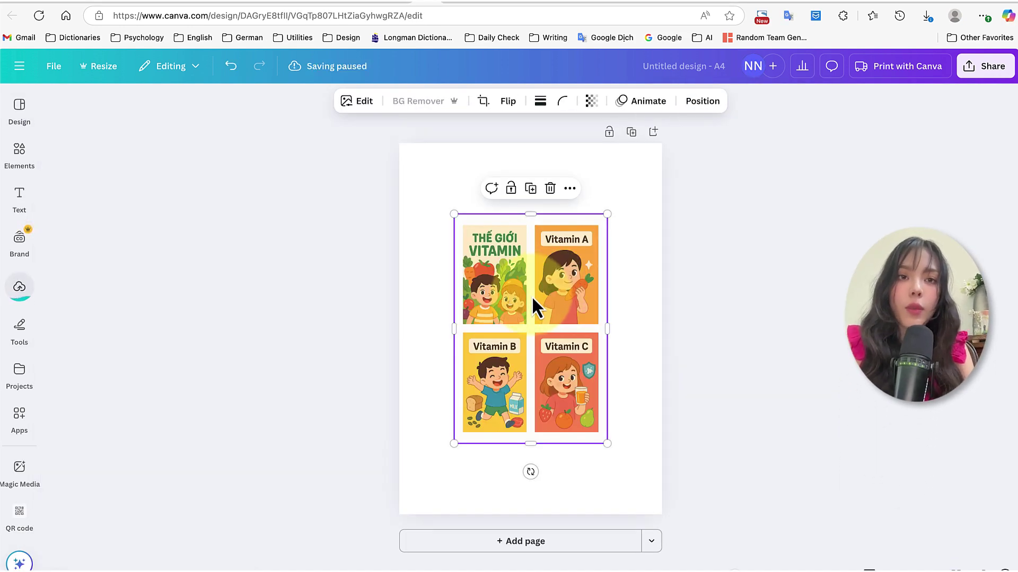
double_click(530, 296)
left_click_drag(582, 402, 503, 289)
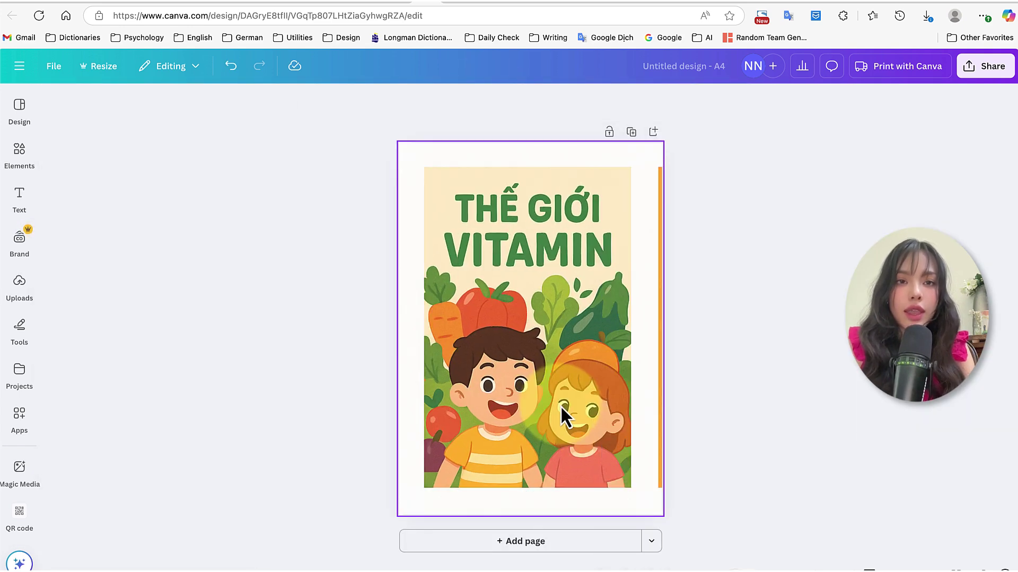
double_click(563, 414)
left_click_drag(661, 144, 953, 94)
left_click_drag(931, 190, 928, 223)
left_click(514, 347)
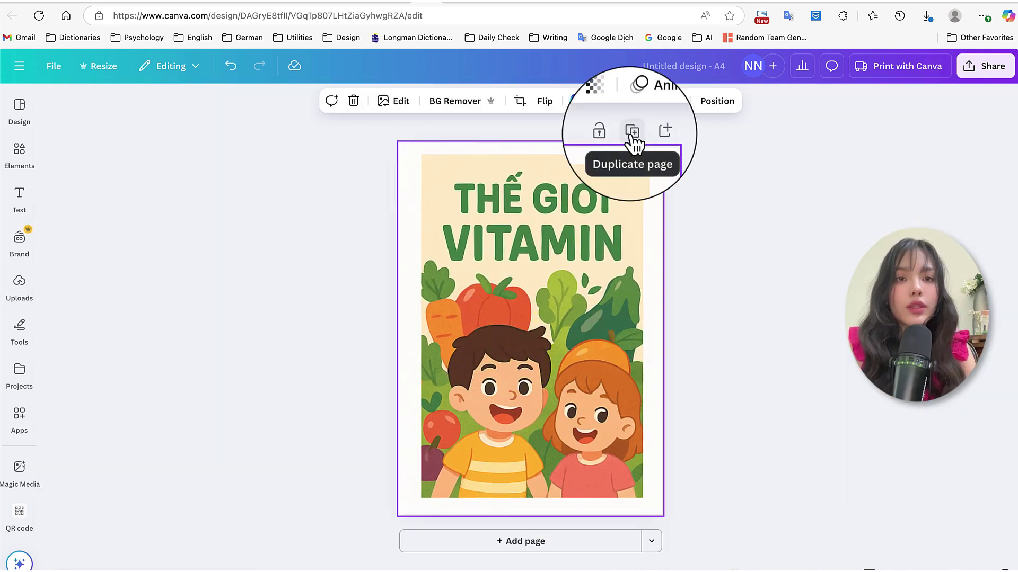
Duplicate the vitamin cover page and shift the image crop to the Vitamin A frame on page 2 and the Vitamin B frame on page 3
left_click(632, 137)
left_click(505, 307)
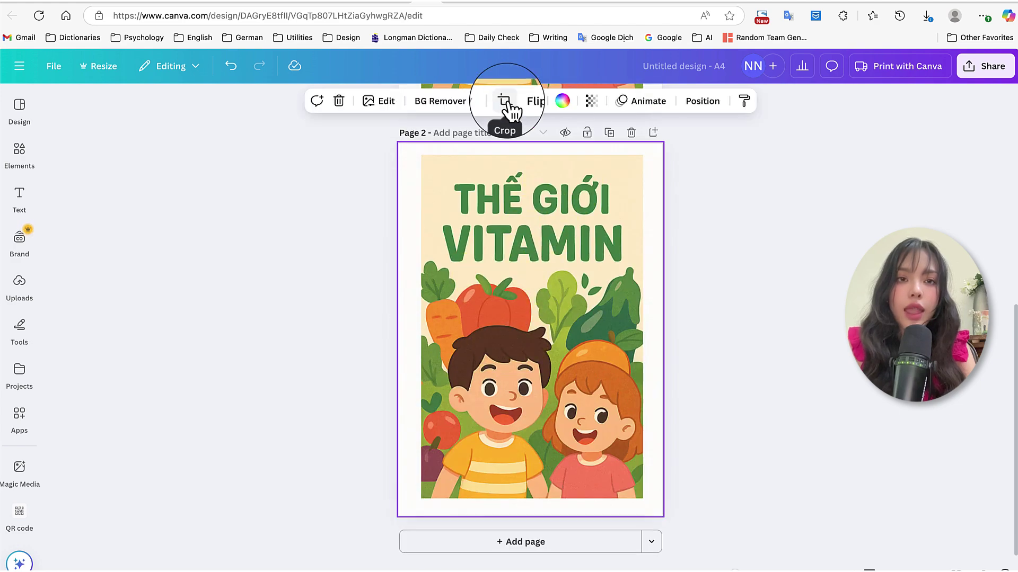
left_click(504, 101)
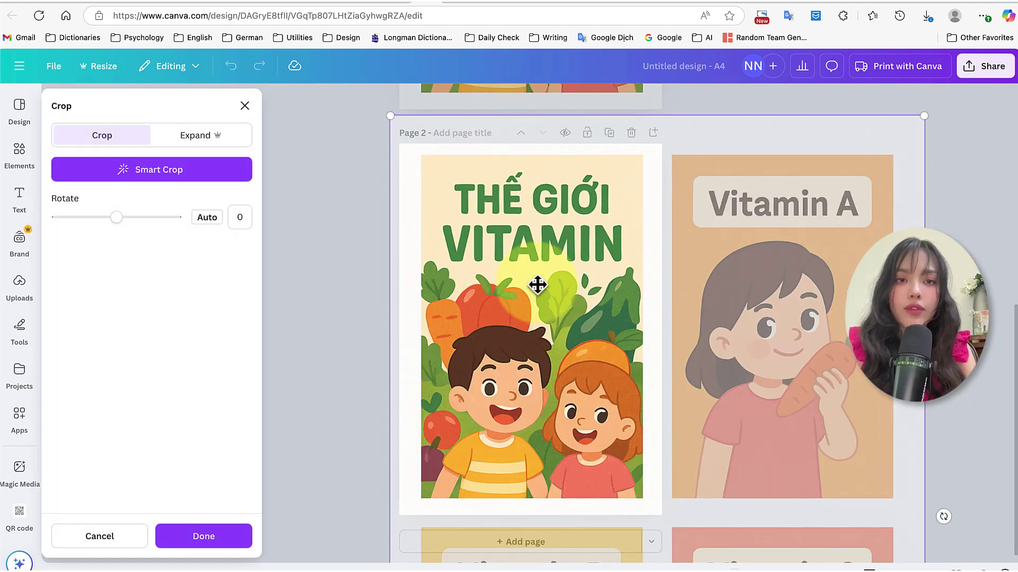
left_click_drag(539, 282, 356, 287)
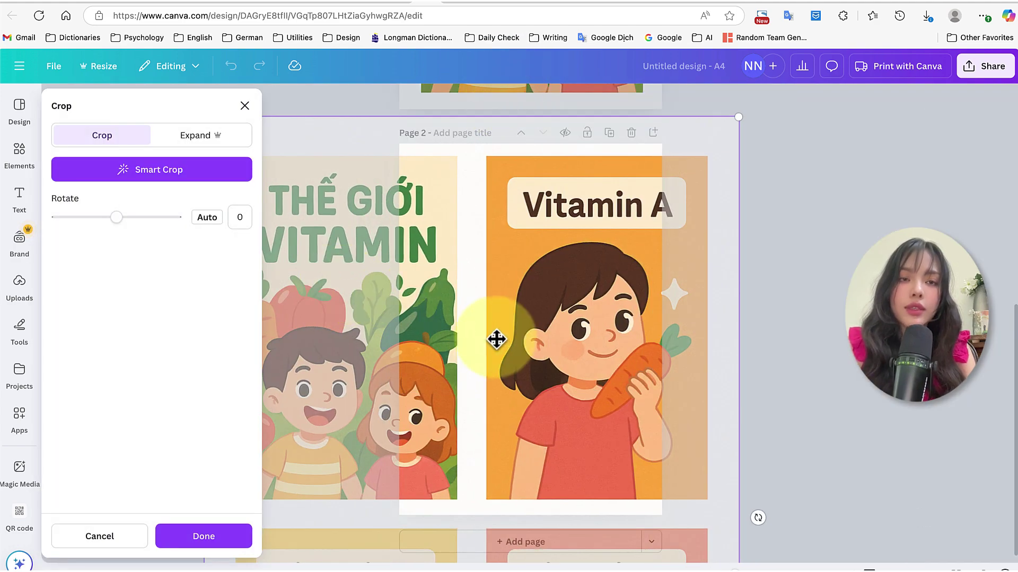
left_click_drag(495, 339, 404, 342)
left_click(507, 106)
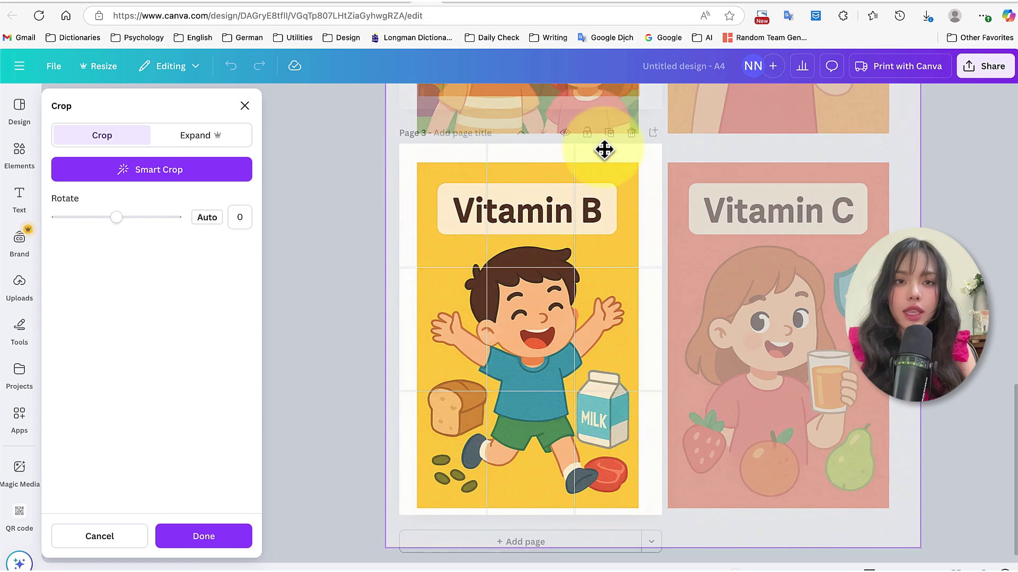
left_click(595, 305)
Resize the vitamin design to Booklet (Half Letter)
scroll(590, 286, "up", 10)
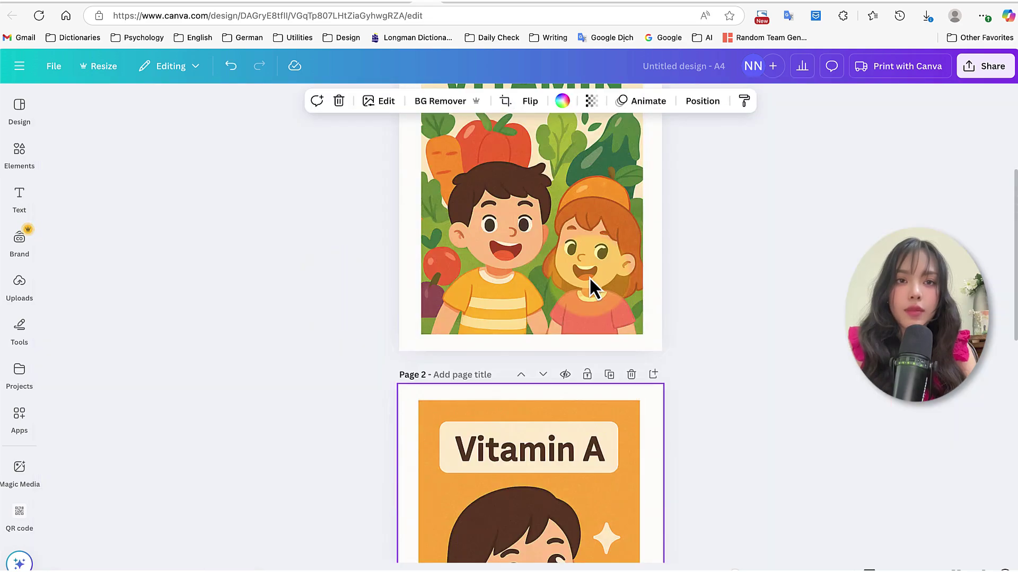
left_click(97, 68)
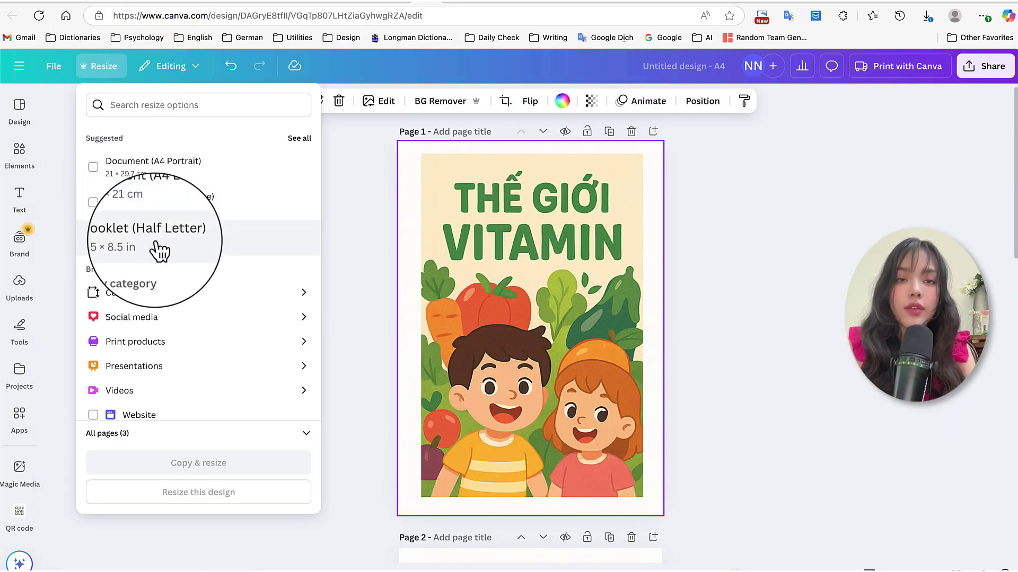
left_click(147, 237)
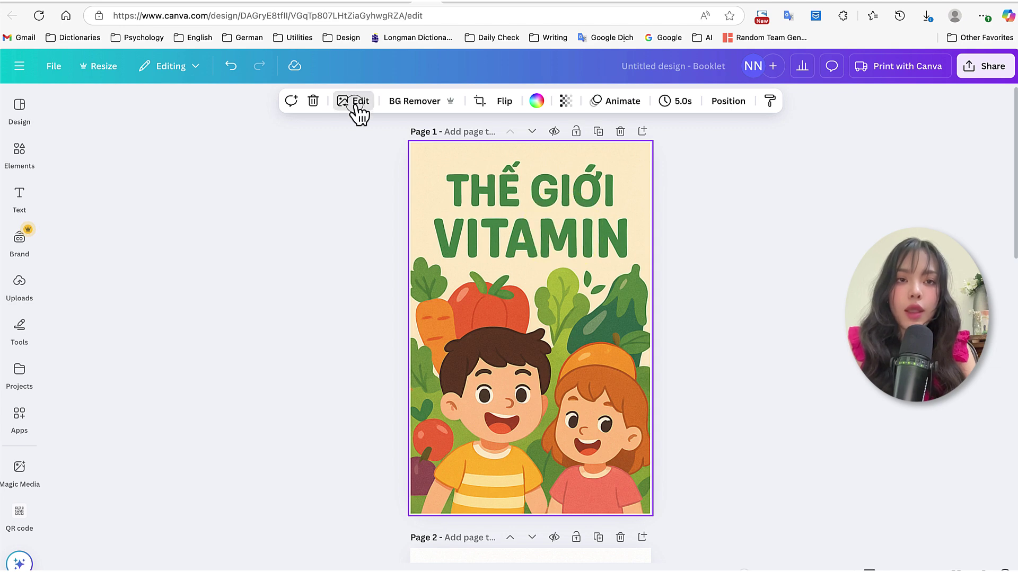
Convert the "THẾ GIỚI VITAMIN" title in the page 1 image into editable text with Grab Text
left_click(357, 106)
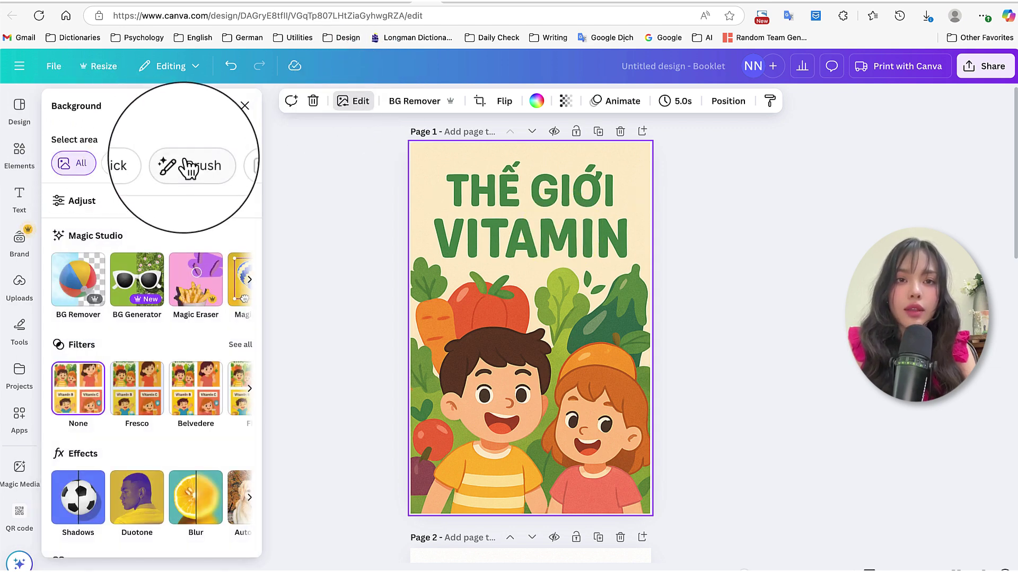
scroll(184, 161, "right", 1)
scroll(199, 167, "right", 1)
left_click(224, 164)
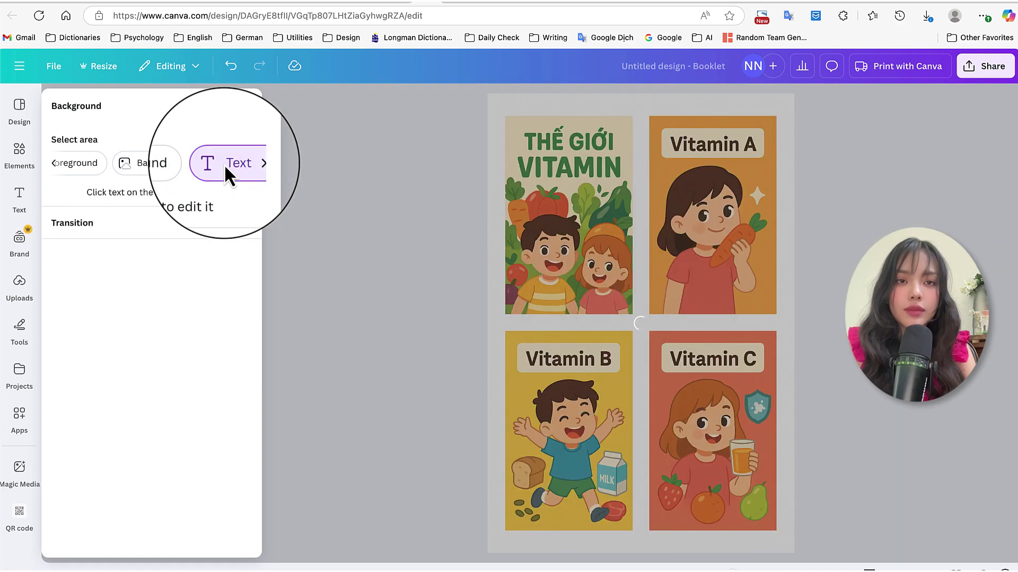
left_click(586, 168)
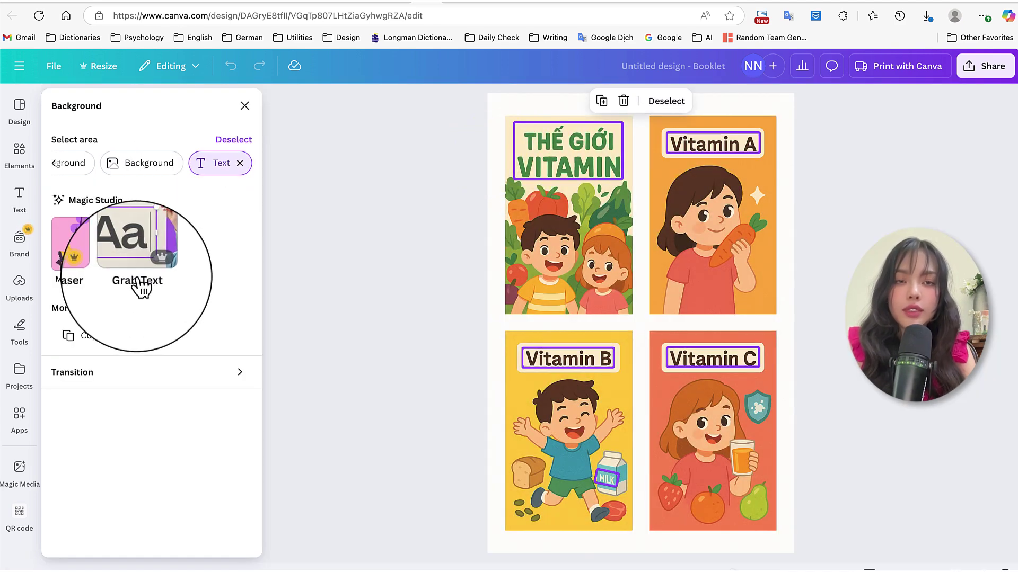
left_click(137, 249)
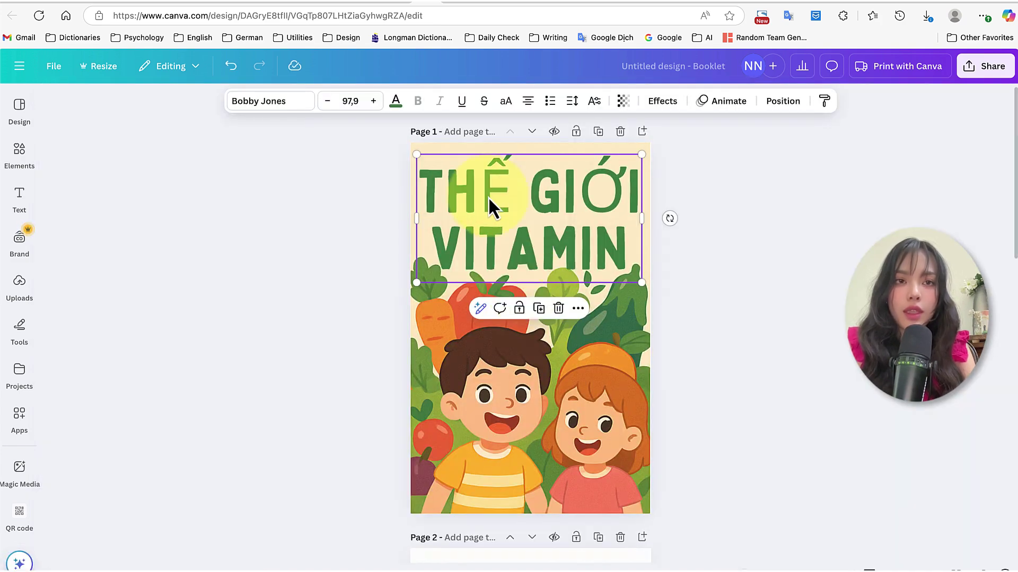
Change the "THẾ GIỚI VITAMIN" title font to iCiel Cadena Regular and increase its text size
double_click(488, 196)
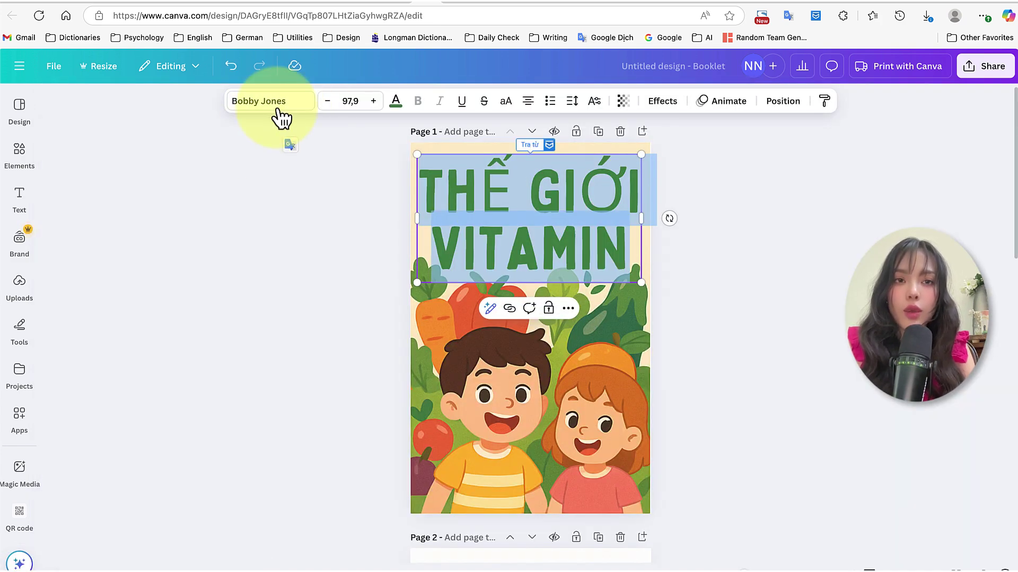
left_click(280, 112)
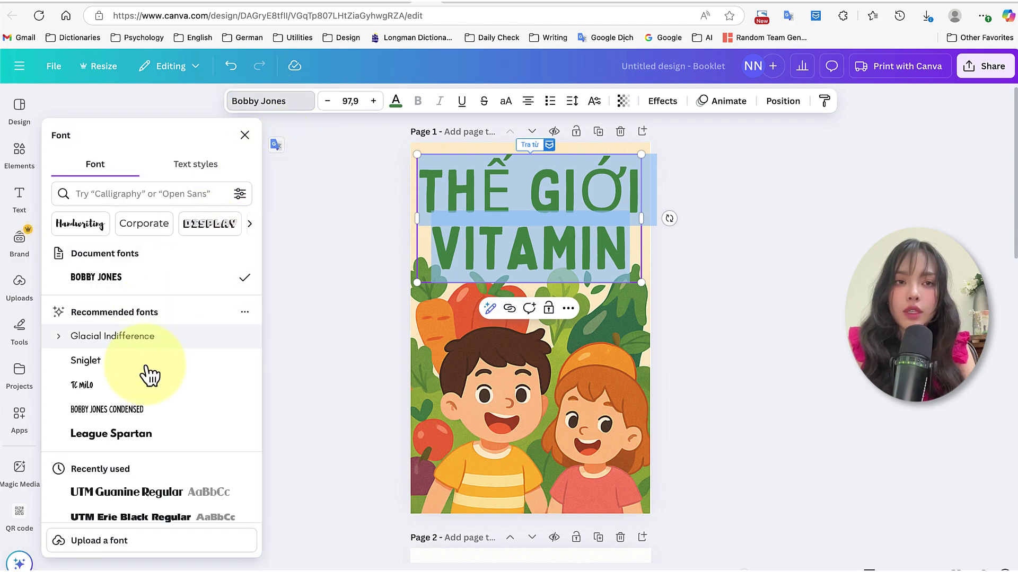
scroll(148, 375, "down", 5)
left_click(132, 419)
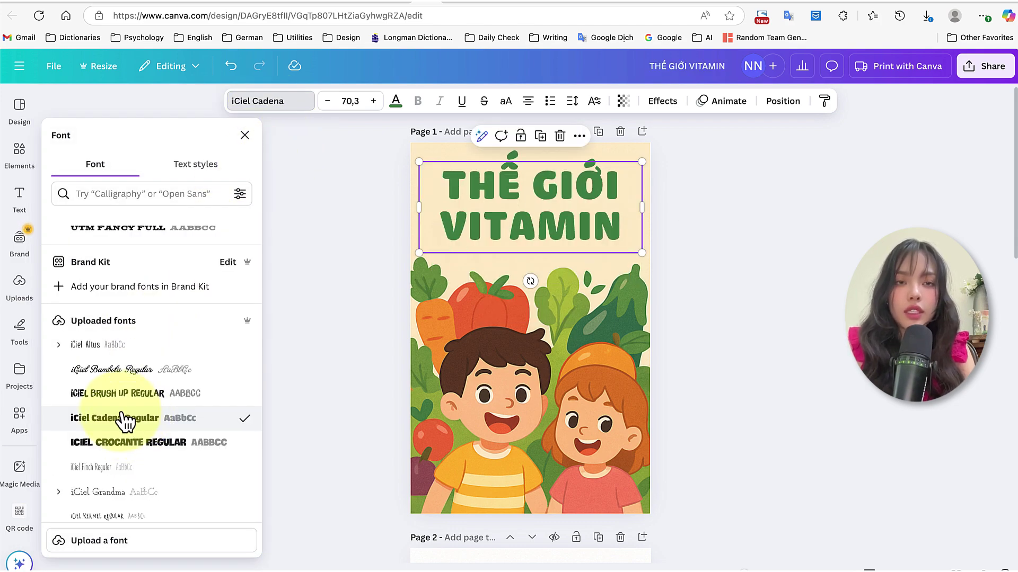
key("ctrl+shift+period")
key("ctrl+shift+period")
key("ctrl+shift+period")
key("ctrl+shift+period")
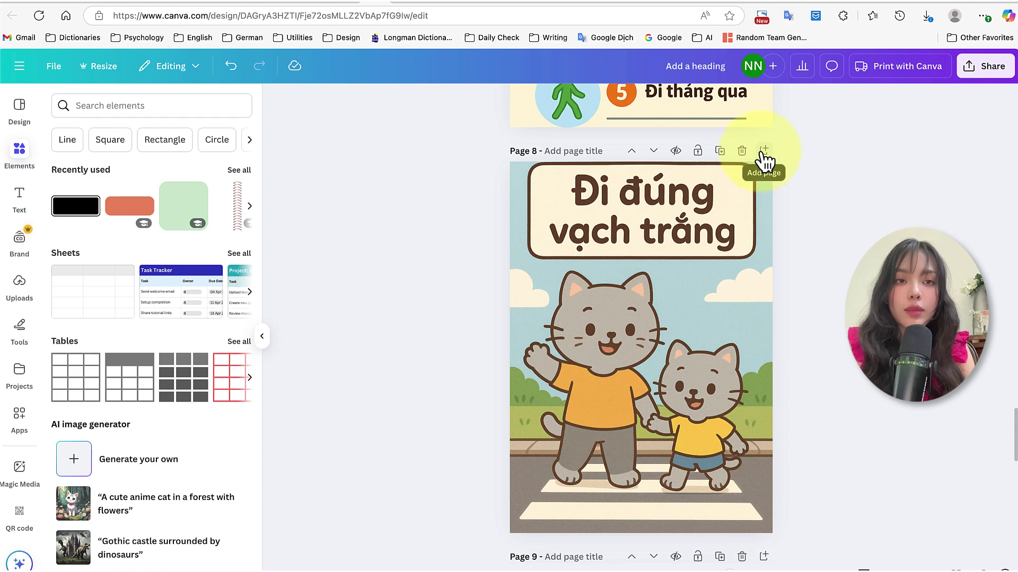
In the traffic light book, add a blank page after page 8 and fill it with the light beige photo color
left_click(764, 151)
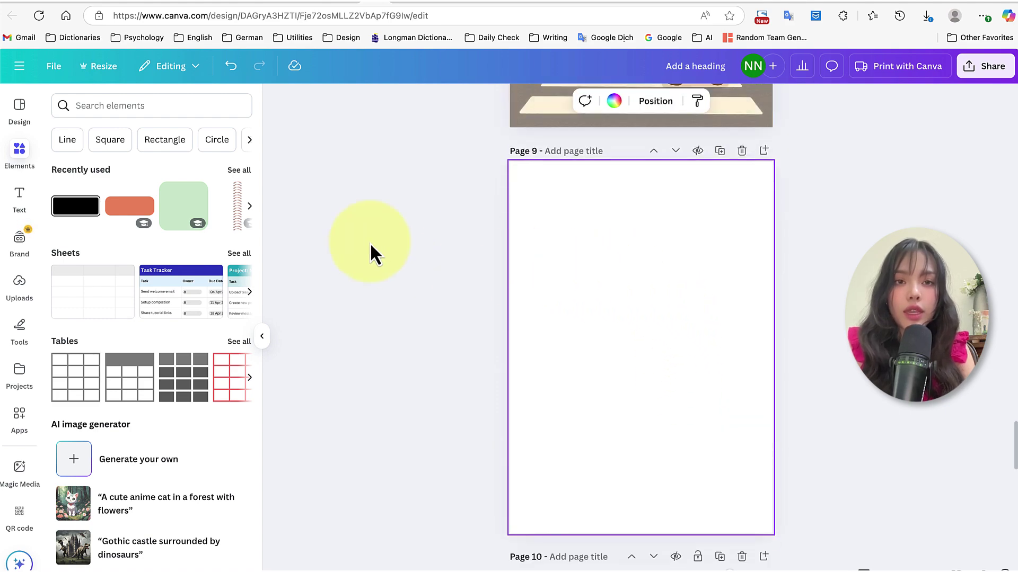
left_click(621, 104)
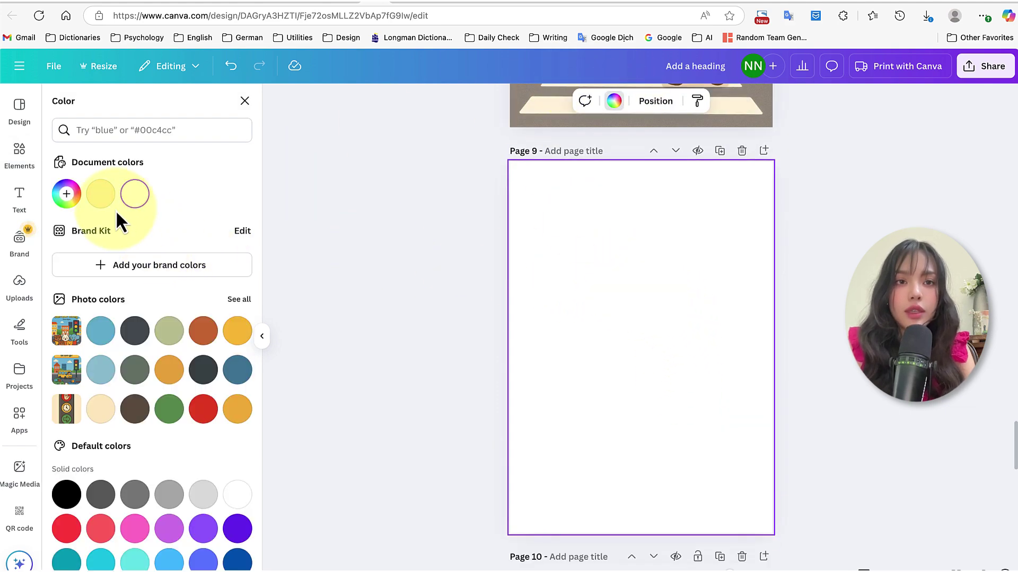
left_click(102, 414)
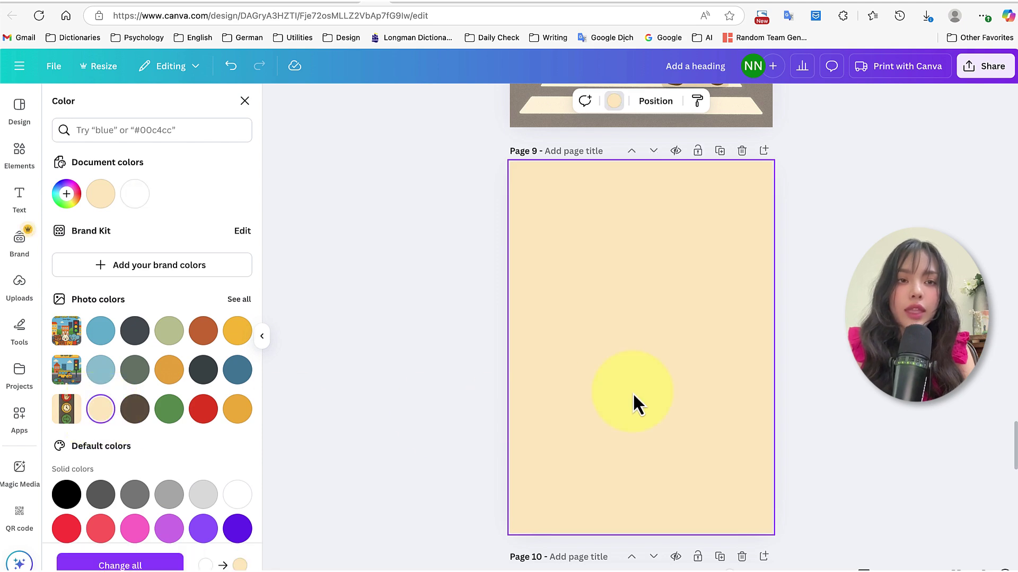
Copy the "Trò Chơi" heading group from page 10 and paste it onto the new beige page 9
scroll(688, 380, "down", 6)
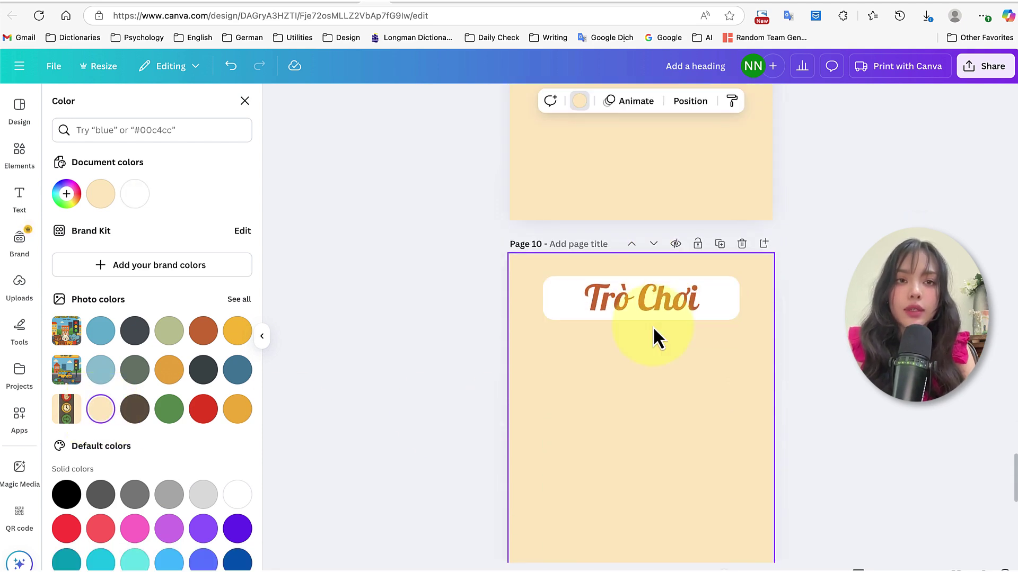
left_click(665, 310)
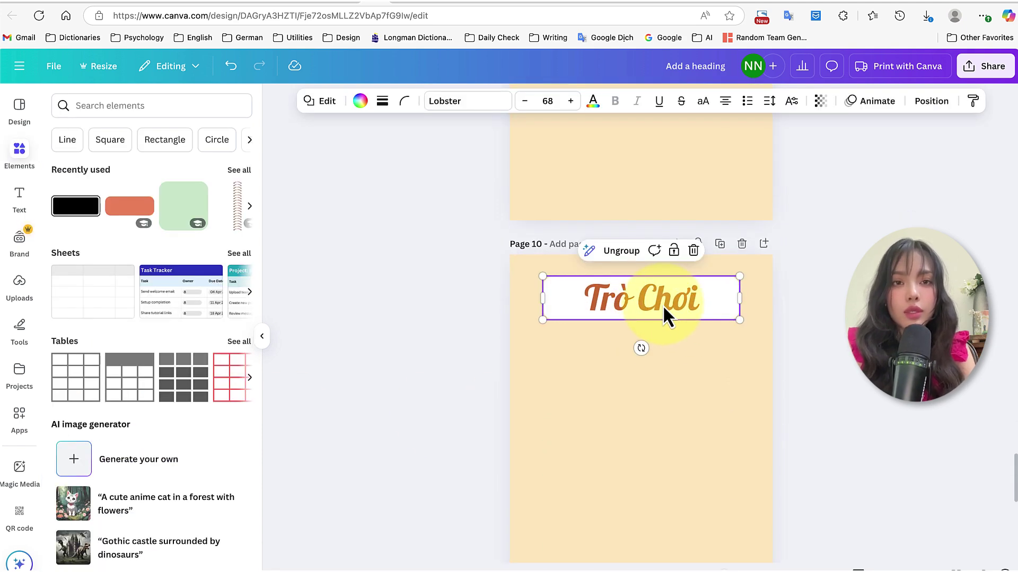
scroll(665, 276, "up", 9)
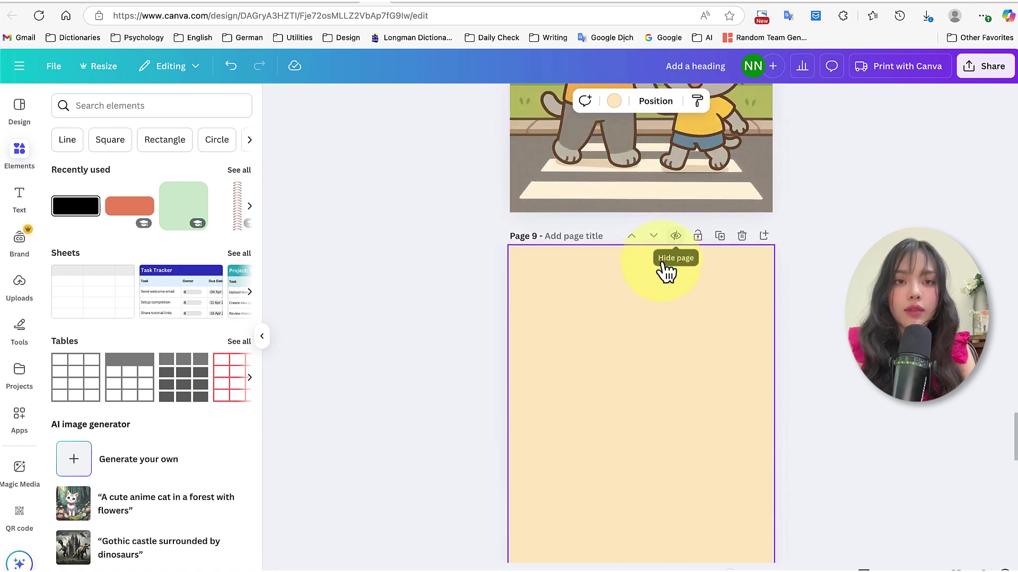
key("ctrl+v")
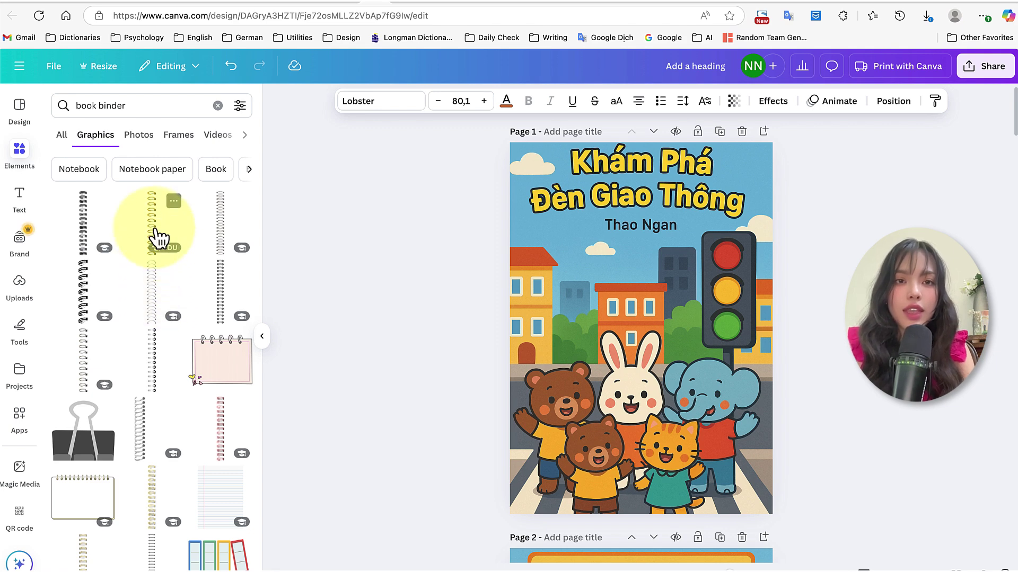
Add a gold spiral binding from the "book binder" graphics along the cover's left edge and reposition the cover background so the title sits lower
left_click(87, 284)
left_click_drag(641, 276, 516, 289)
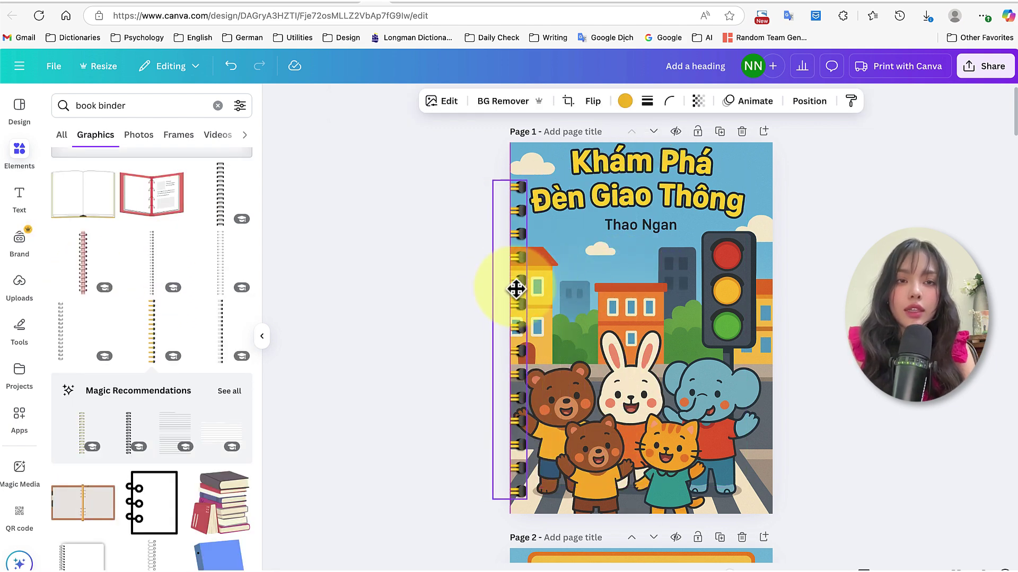
left_click_drag(528, 367, 529, 381)
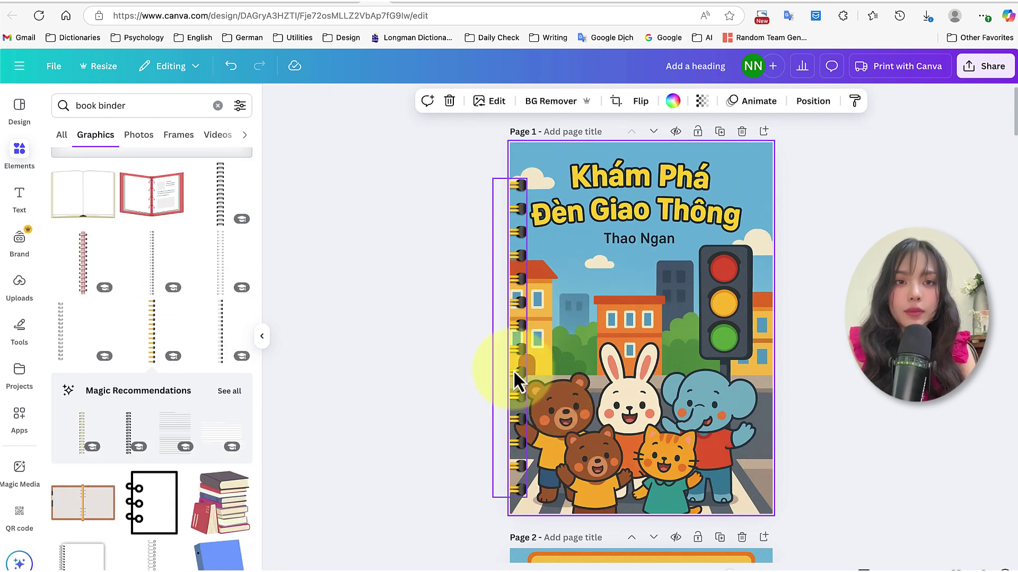
left_click(516, 344)
left_click_drag(517, 345, 516, 342)
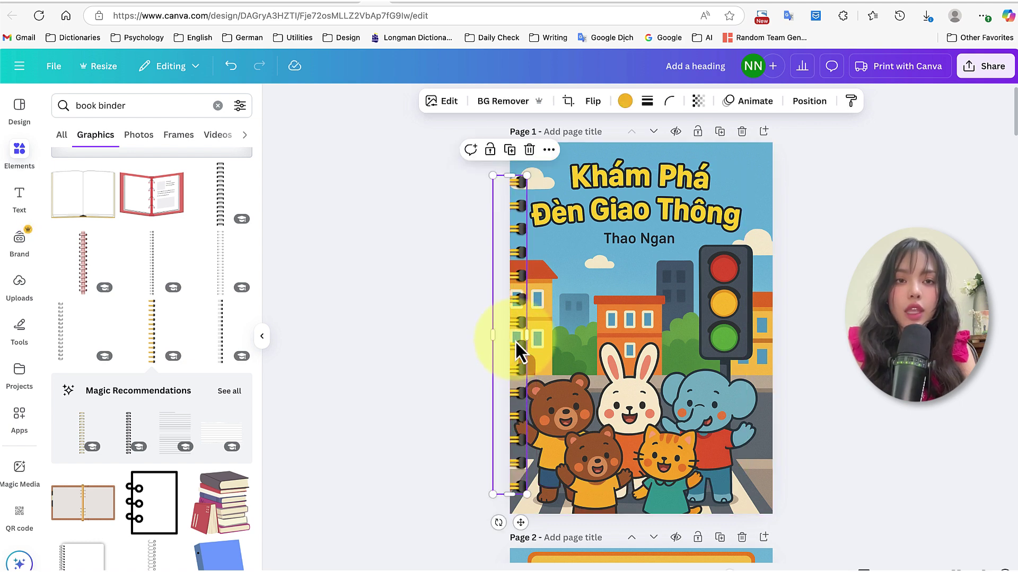
Download the traffic light book as a PDF and show an overview of its pages
left_click(984, 65)
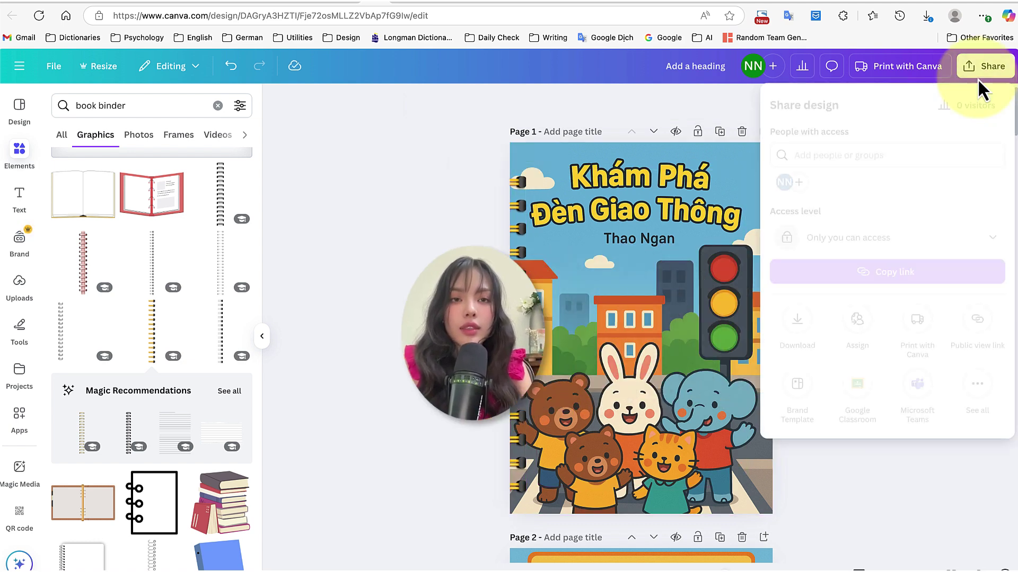
left_click(797, 321)
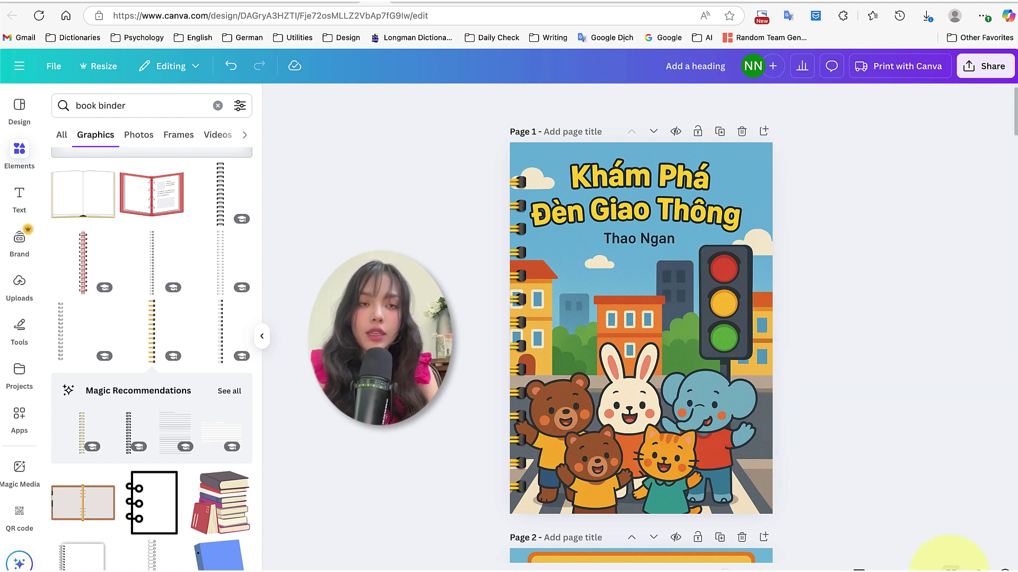
left_click(951, 569)
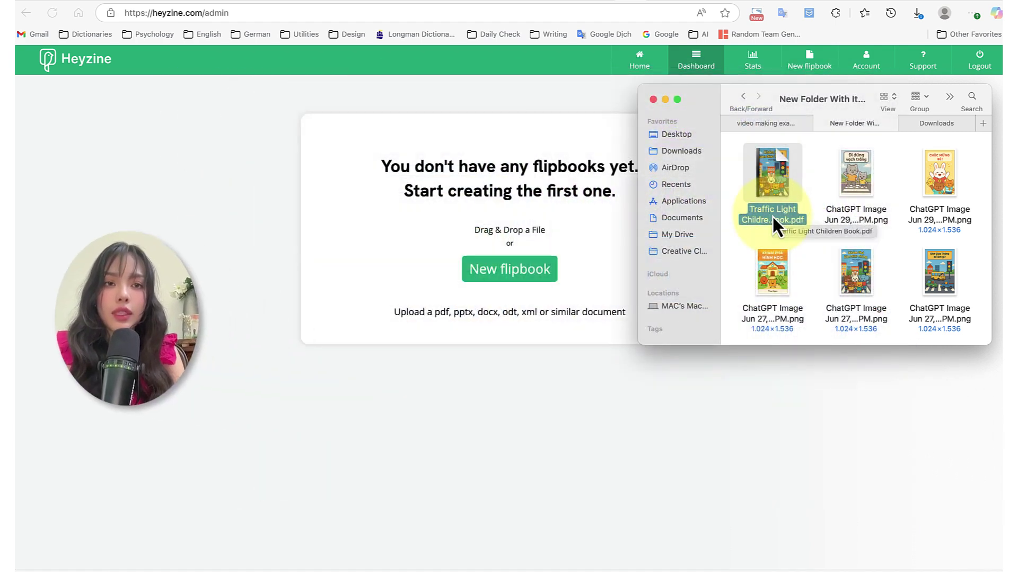
In Heyzine, create a new flipbook by uploading "Traffic Light Children Book.pdf"
left_click_drag(771, 215, 511, 249)
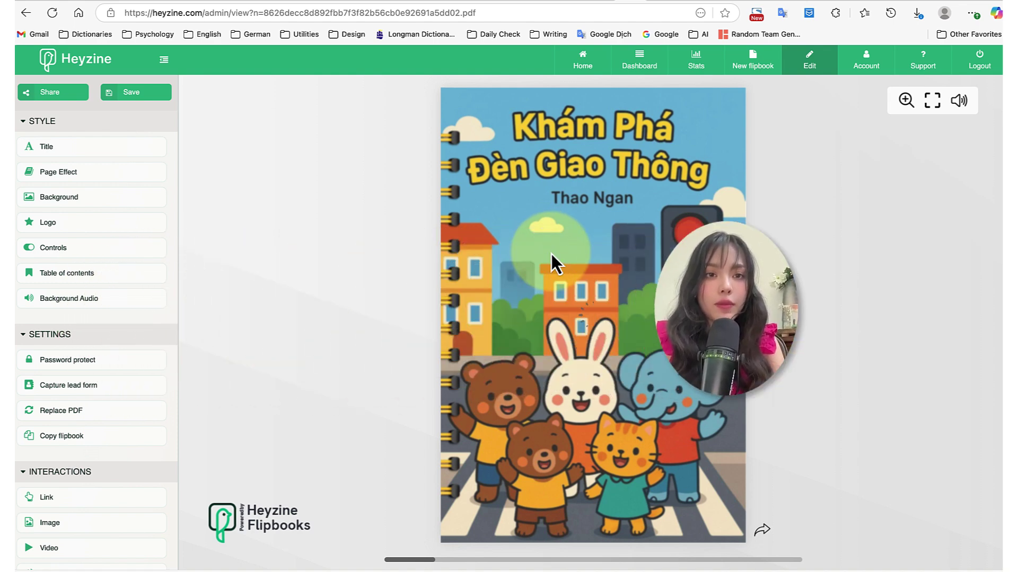
Show the title "Khám phá đèn giao thông" on the flipbook's background and open the page effect settings
left_click(46, 147)
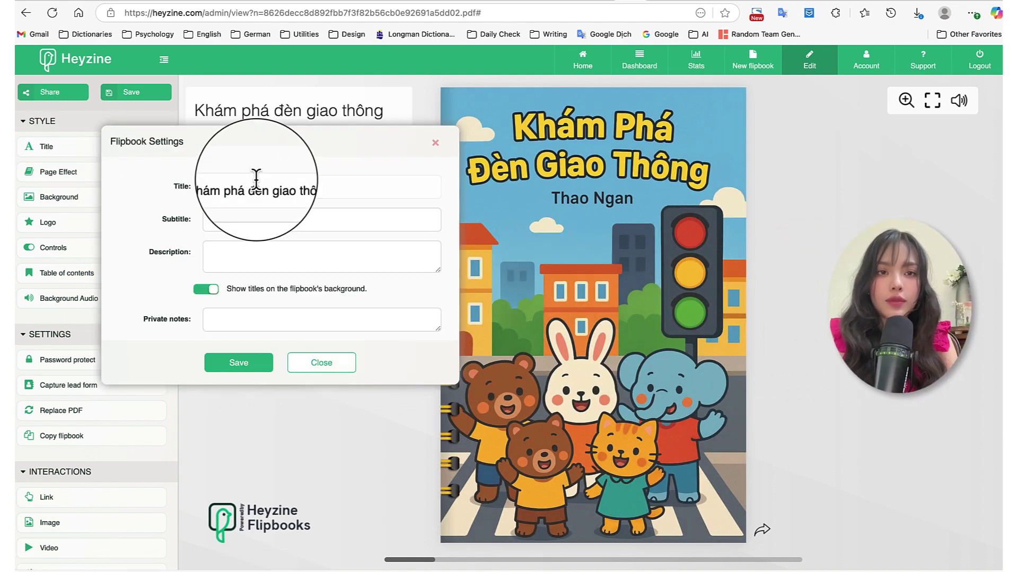
left_click(59, 172)
left_click(60, 173)
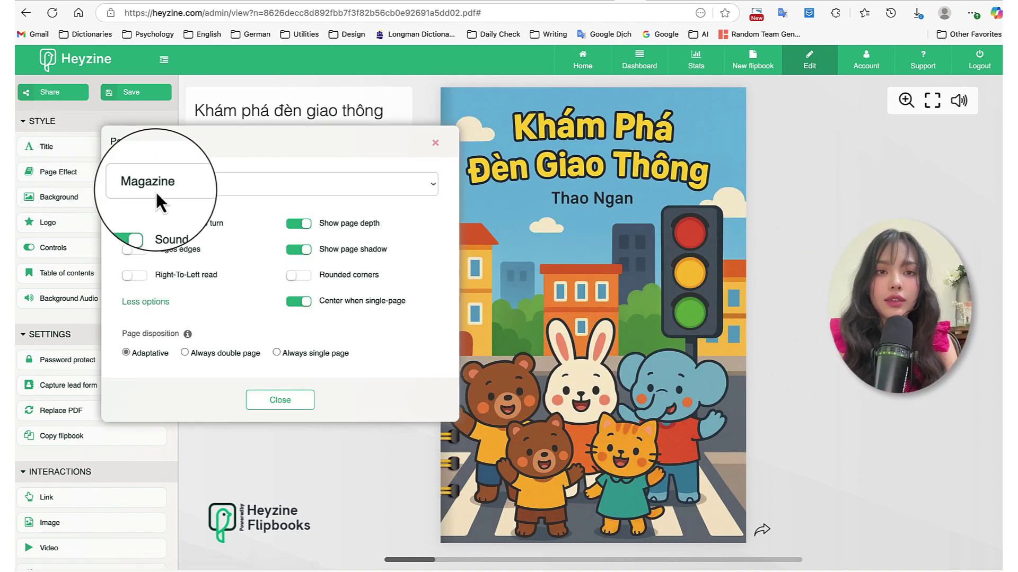
Page through the flipbook from the cover to the spread with the Video page
left_click(761, 530)
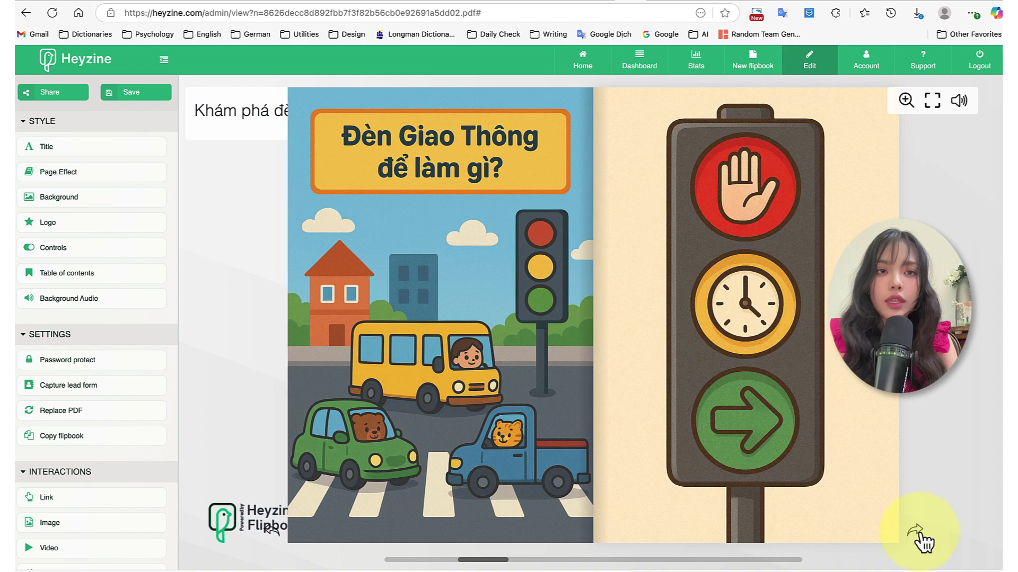
left_click(920, 532)
left_click(919, 532)
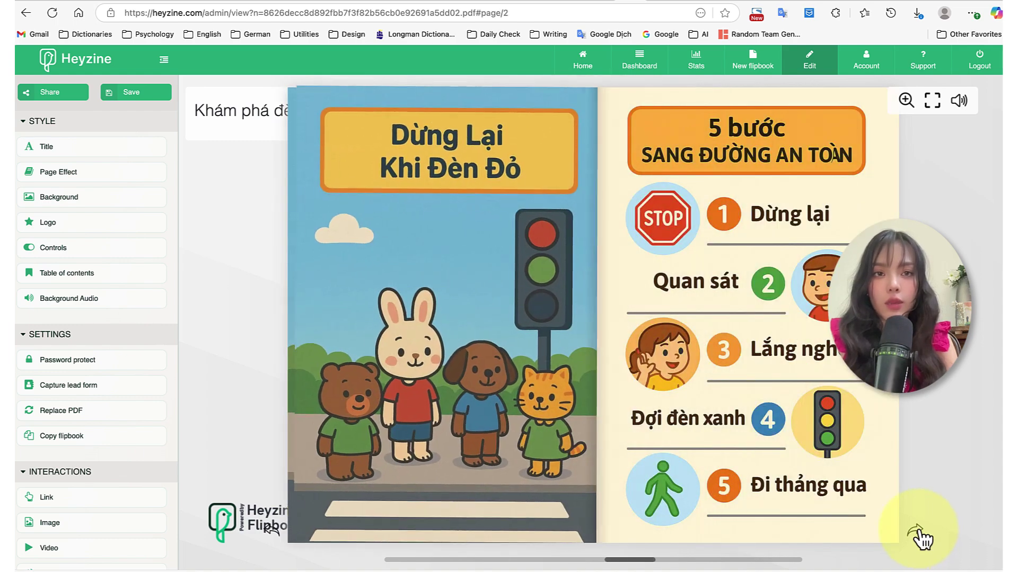
left_click(919, 532)
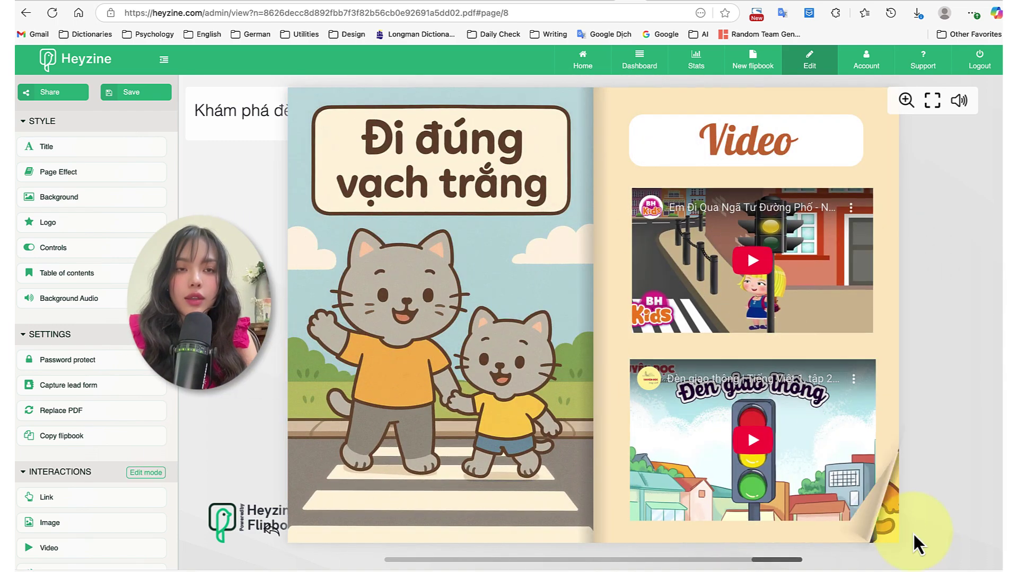
Embed the Wordwall game "Đèn Giao Thông" as a web area filling the space below the "Trò Chơi" heading, using its copied iframe code
left_click(917, 533)
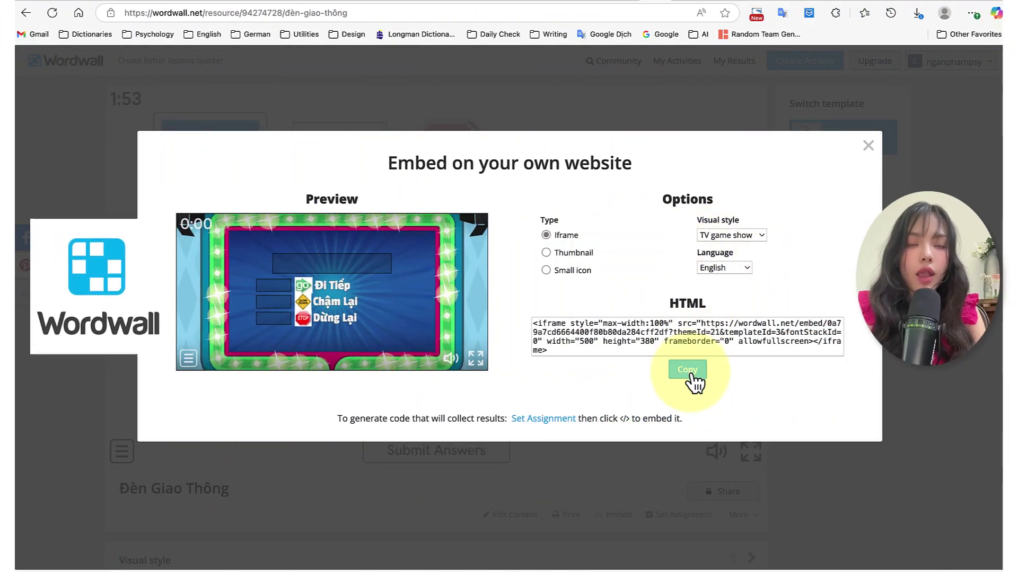
left_click(689, 373)
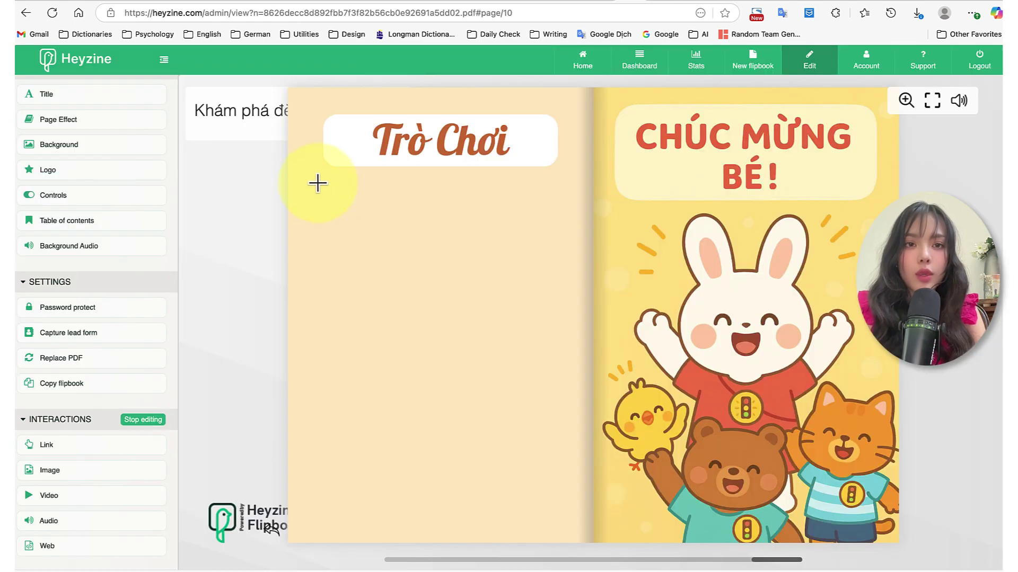
left_click_drag(318, 184, 557, 507)
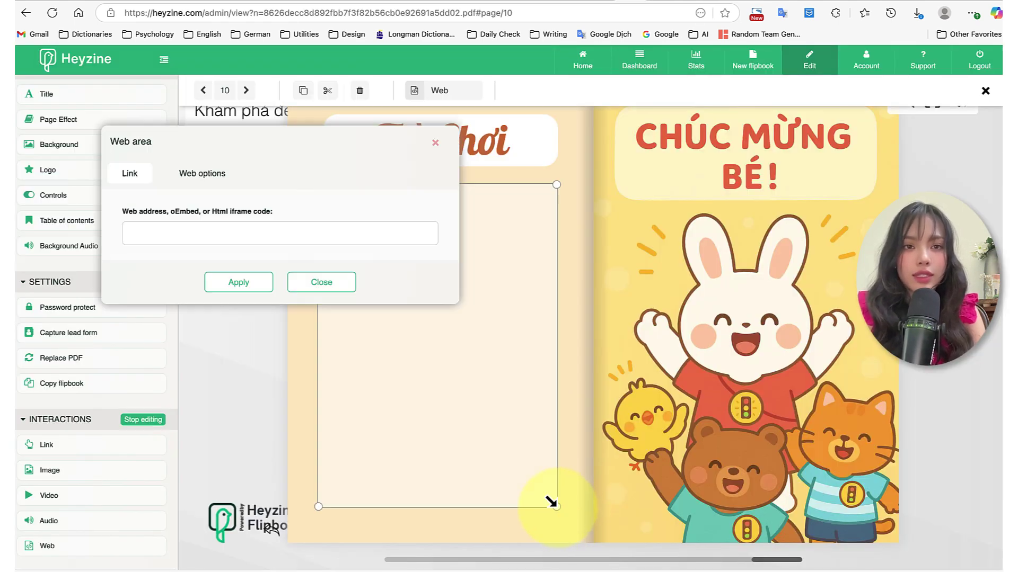
key("ctrl+v")
left_click(239, 283)
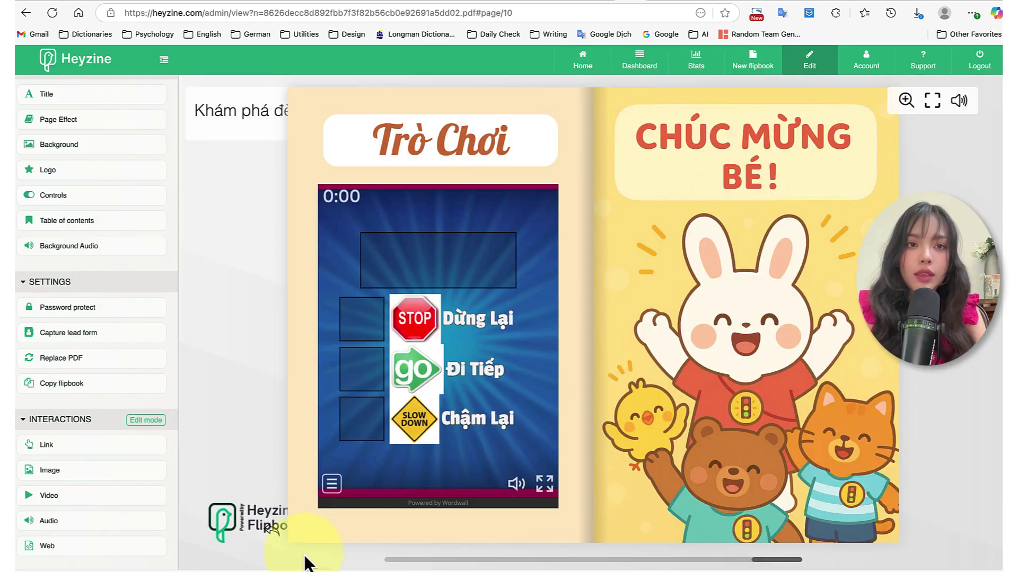
Test the embedded game on the "Trò Chơi" page by matching each traffic light to its meaning and submitting the answers
left_click(270, 530)
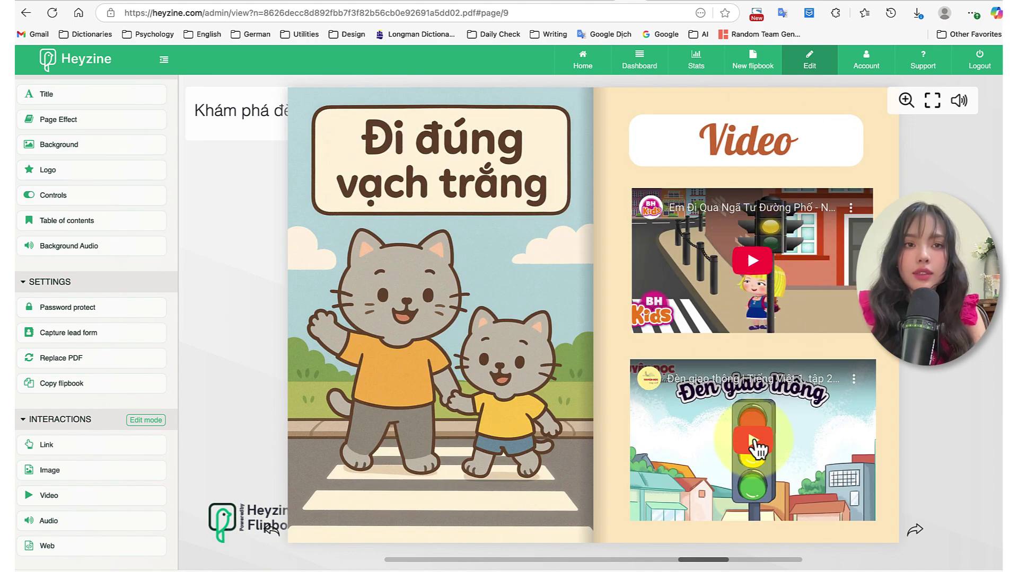
left_click(914, 530)
left_click(440, 338)
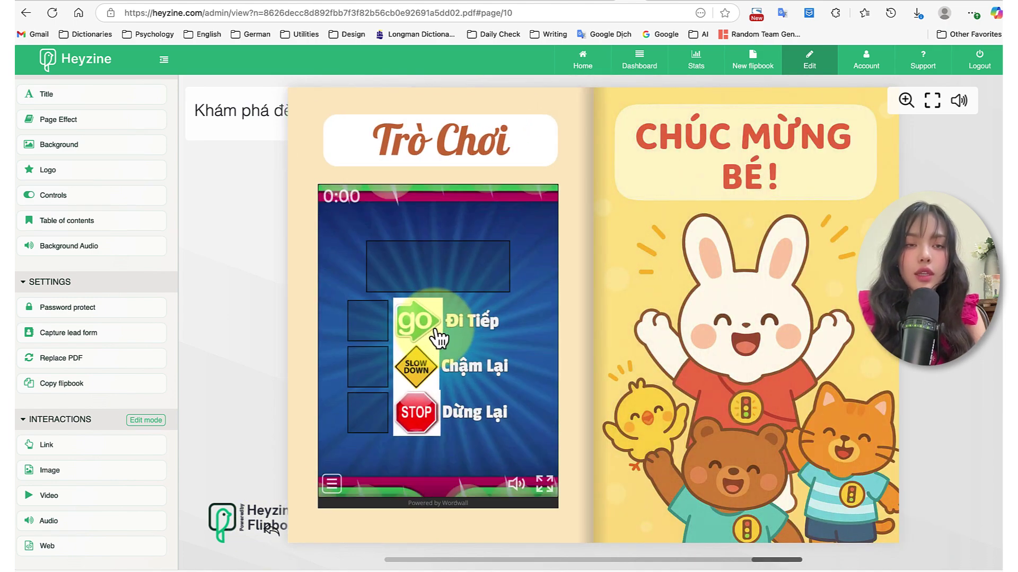
left_click_drag(384, 294, 363, 324)
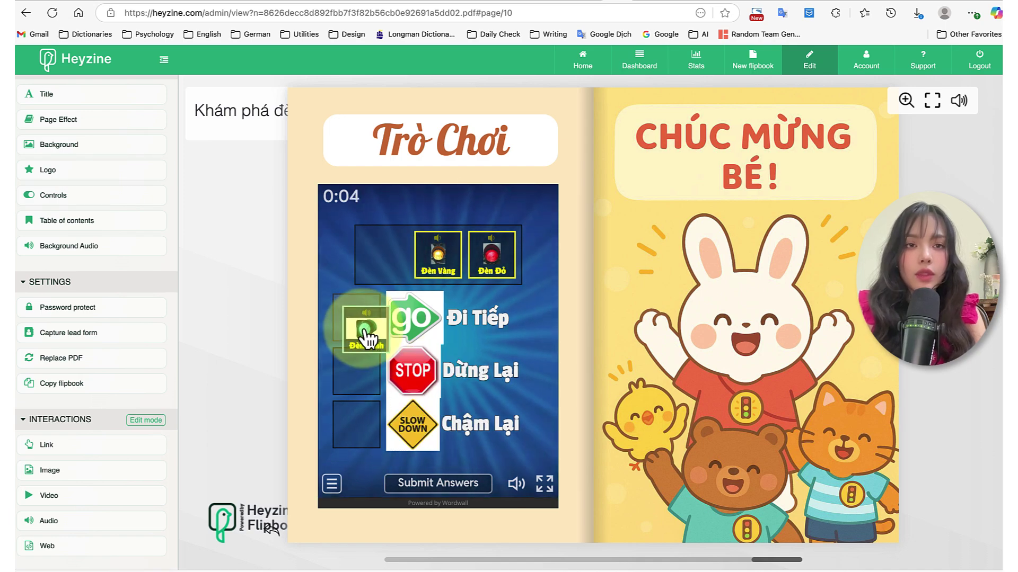
left_click_drag(438, 250, 366, 366)
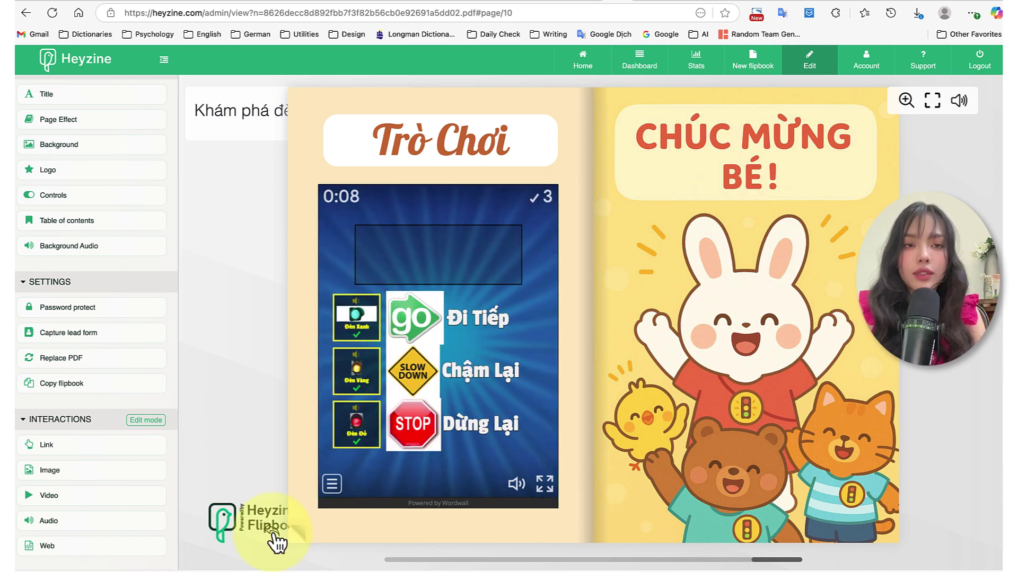
Return to the Video page and test playback of both embedded traffic light videos
left_click(272, 530)
left_click(758, 424)
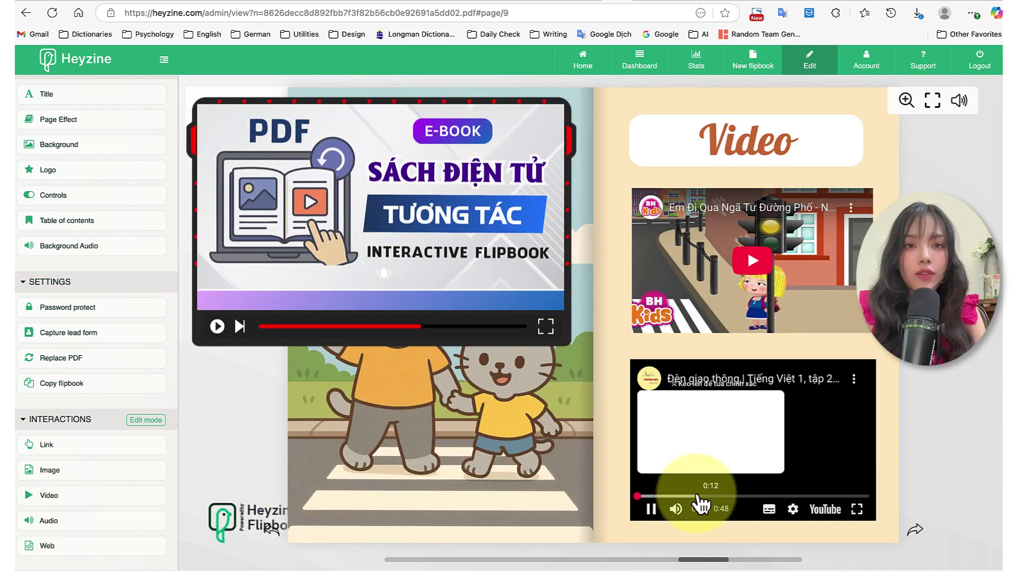
left_click(837, 252)
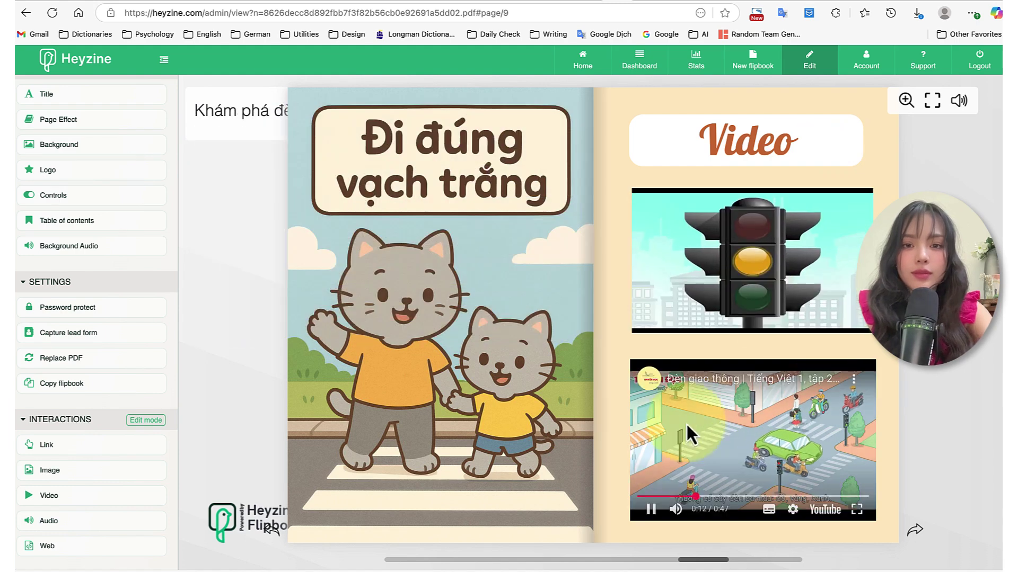
Page back through the flipbook from the Video page to the cover
left_click(273, 531)
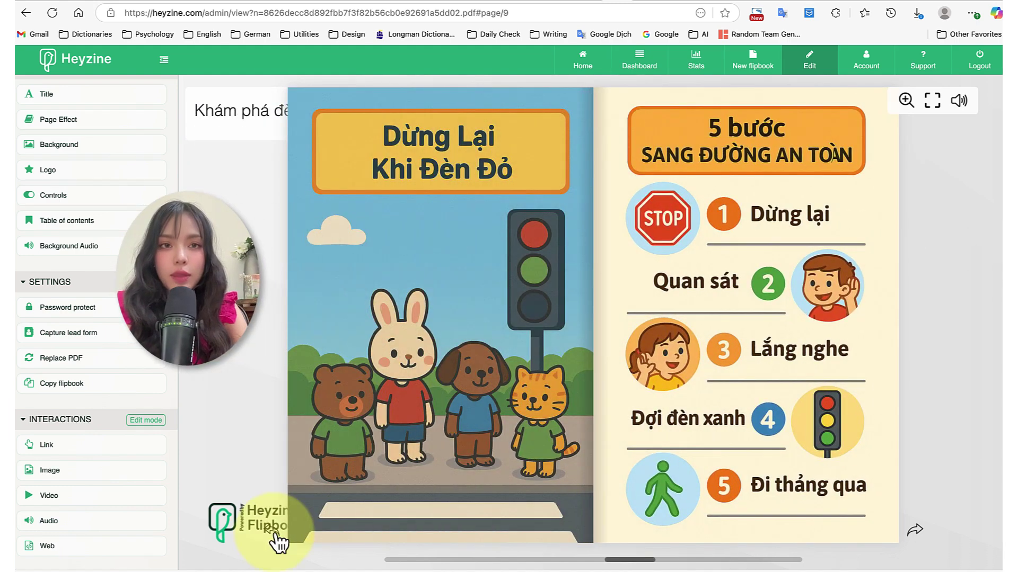
left_click(274, 532)
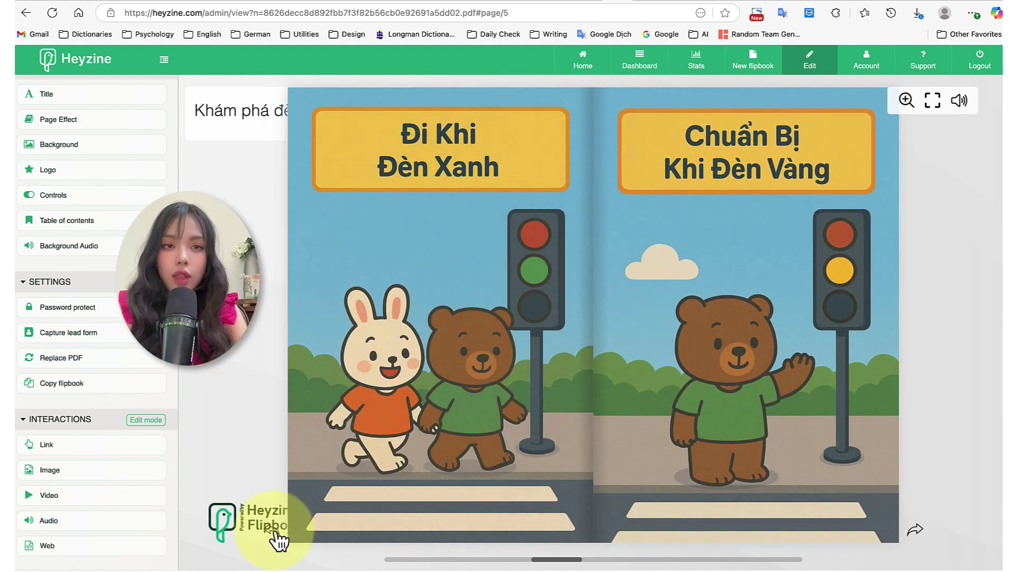
left_click(274, 532)
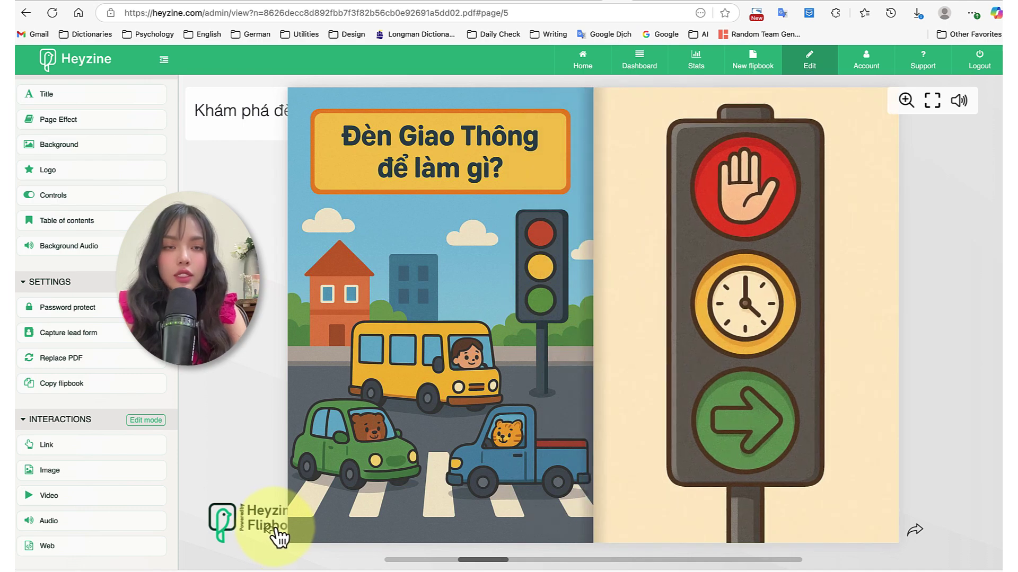
left_click(274, 532)
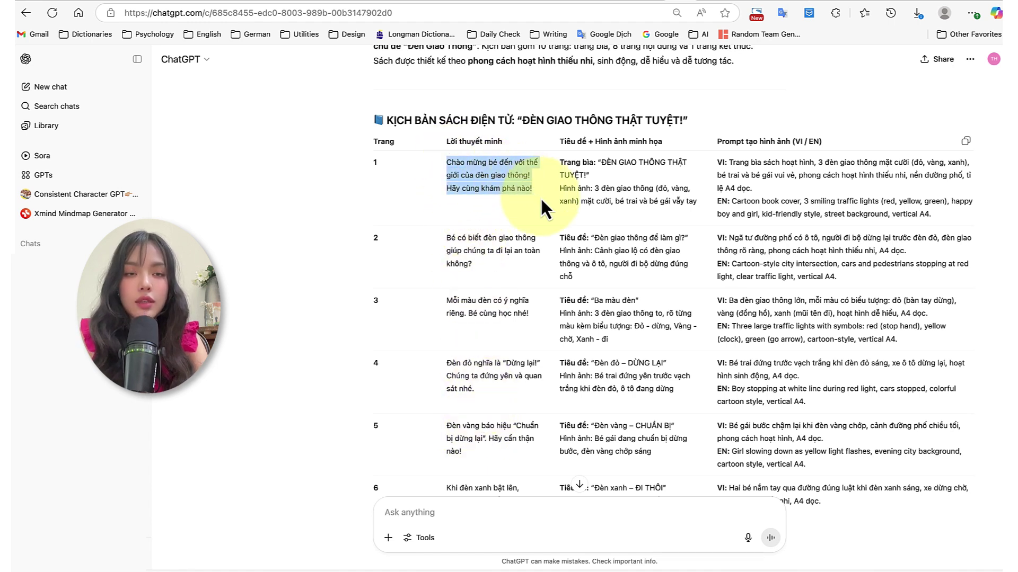
Take the page 1 narration from the ChatGPT script and enter it in Google AI Studio's Gemini speech generation, set to single-speaker audio
left_click(496, 181)
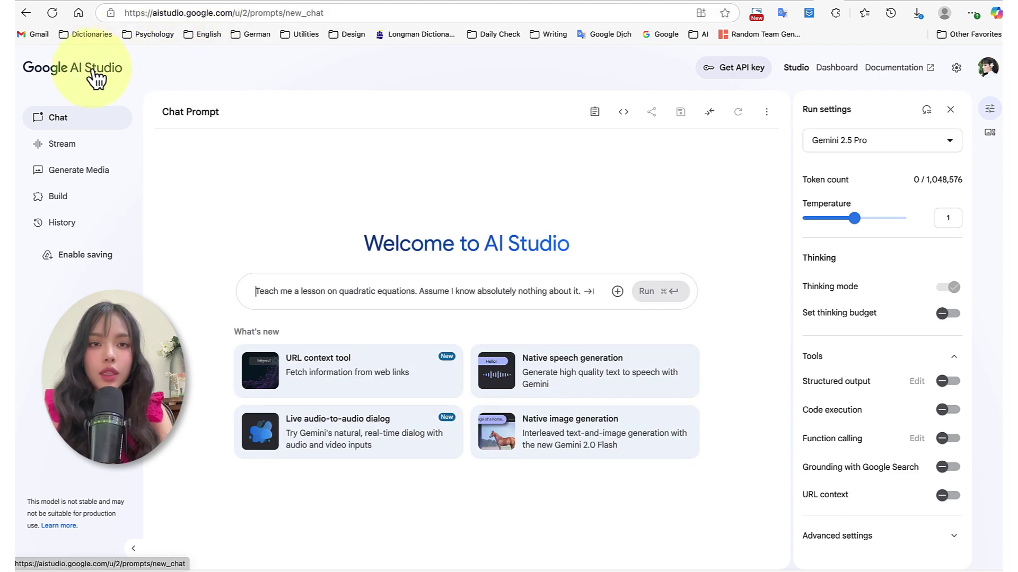
left_click(85, 175)
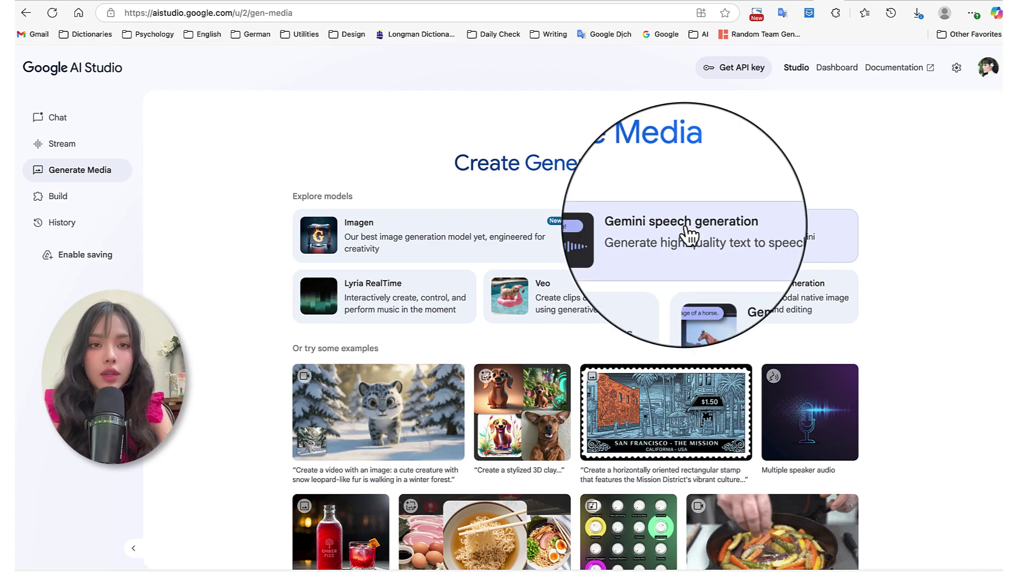
left_click(686, 233)
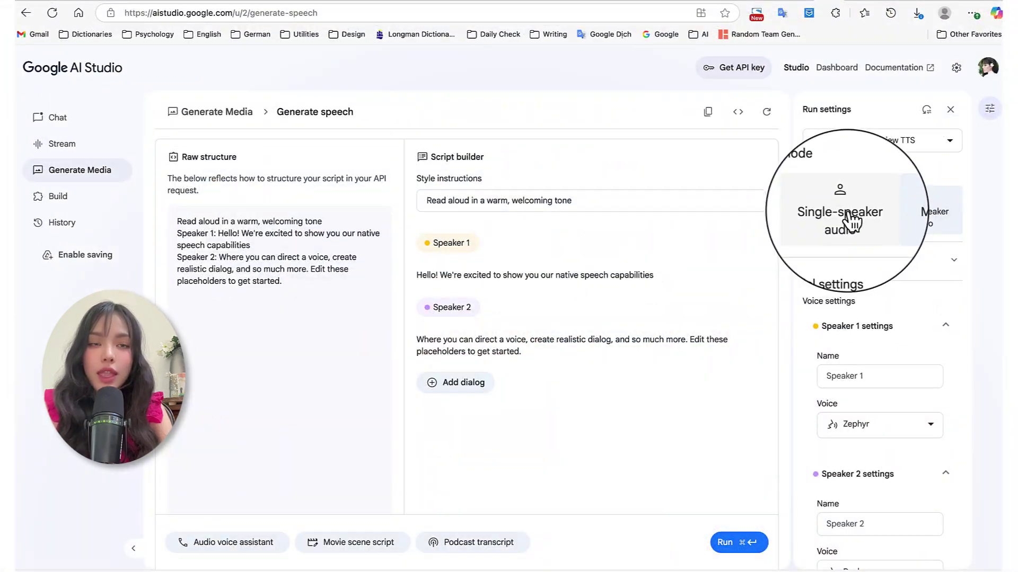
left_click(850, 222)
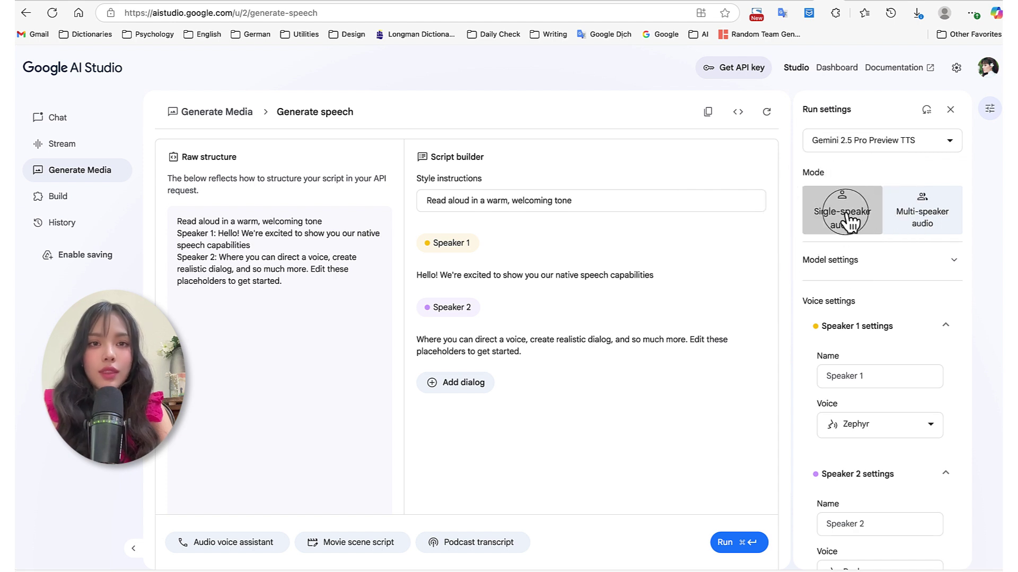
key("super+v")
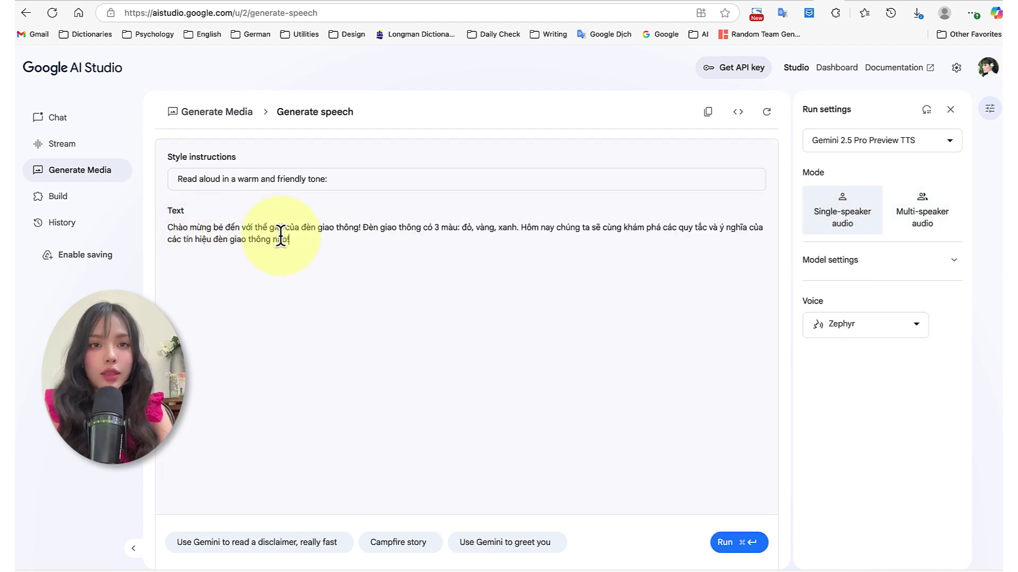
Browse the available narration voices and preview the Callirrhoe voice sample
left_click(836, 324)
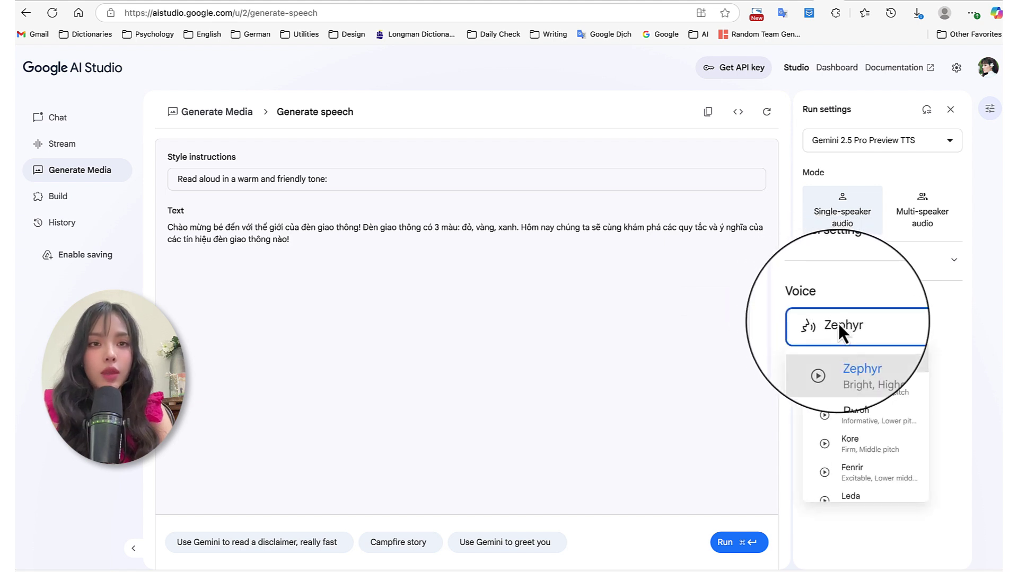
scroll(848, 402, "down", 3)
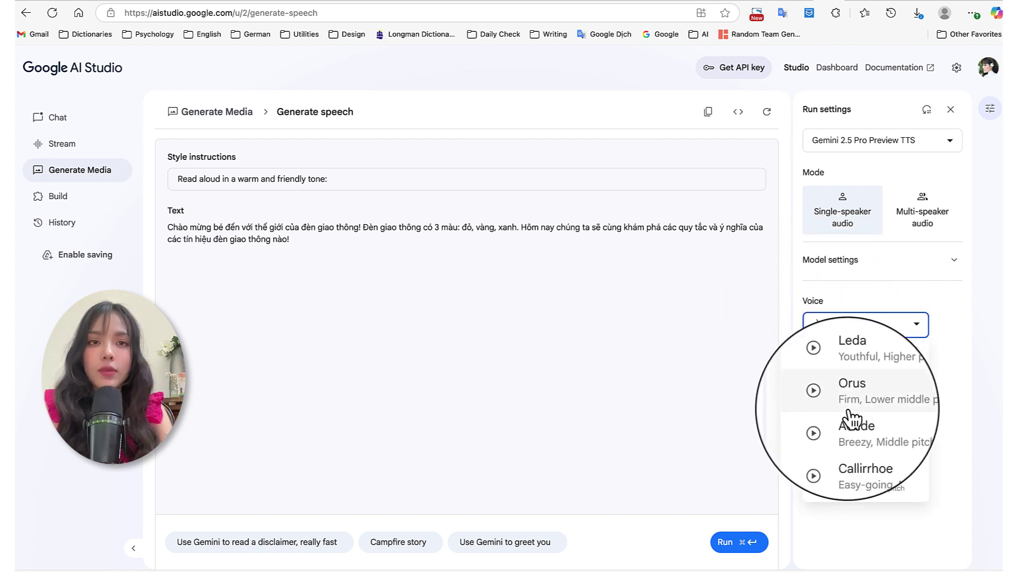
scroll(848, 418, "down", 3)
scroll(849, 419, "up", 3)
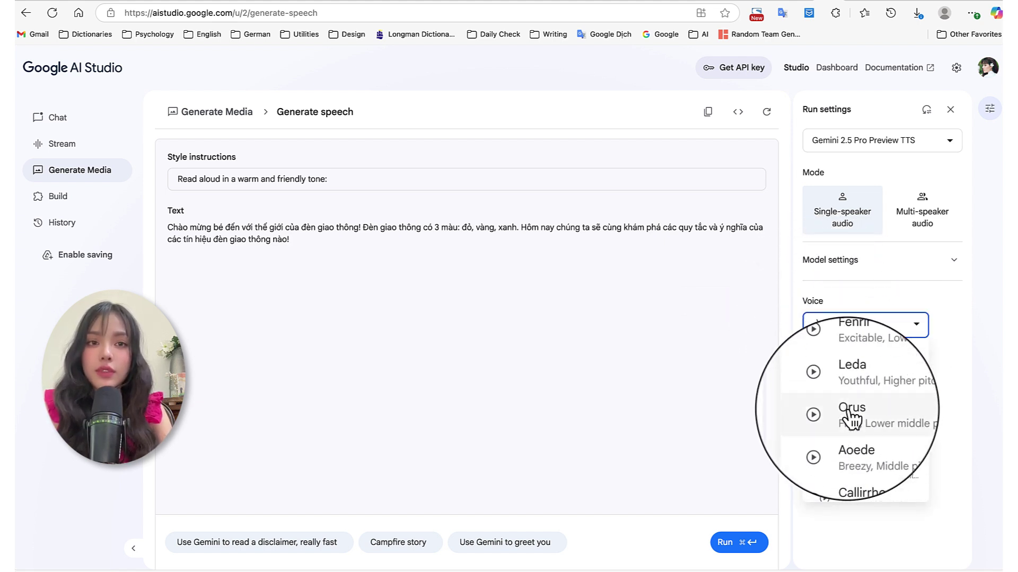
scroll(851, 416, "up", 1)
scroll(843, 413, "down", 3)
left_click(824, 352)
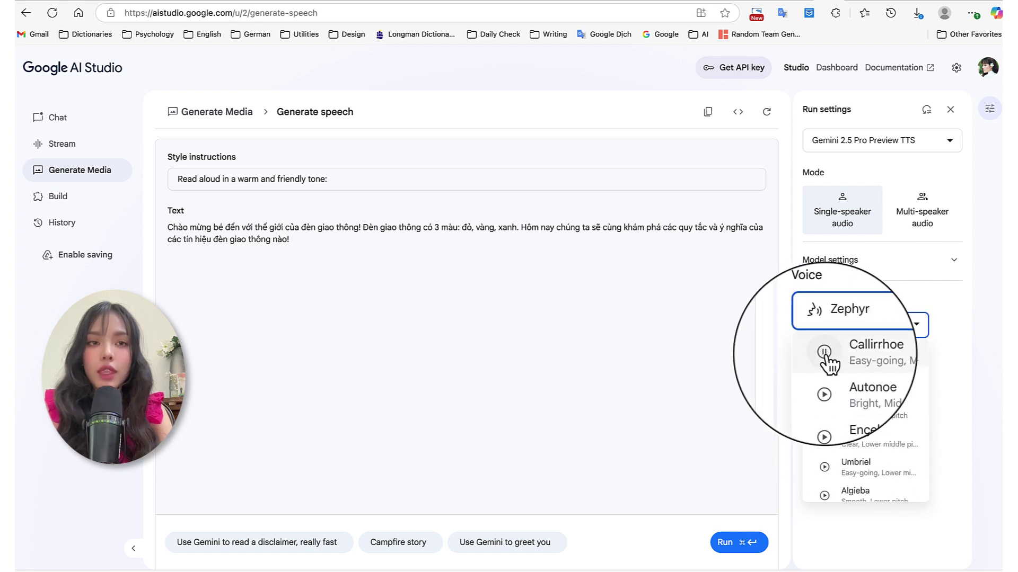
scroll(825, 356, "up", 1)
left_click(825, 366)
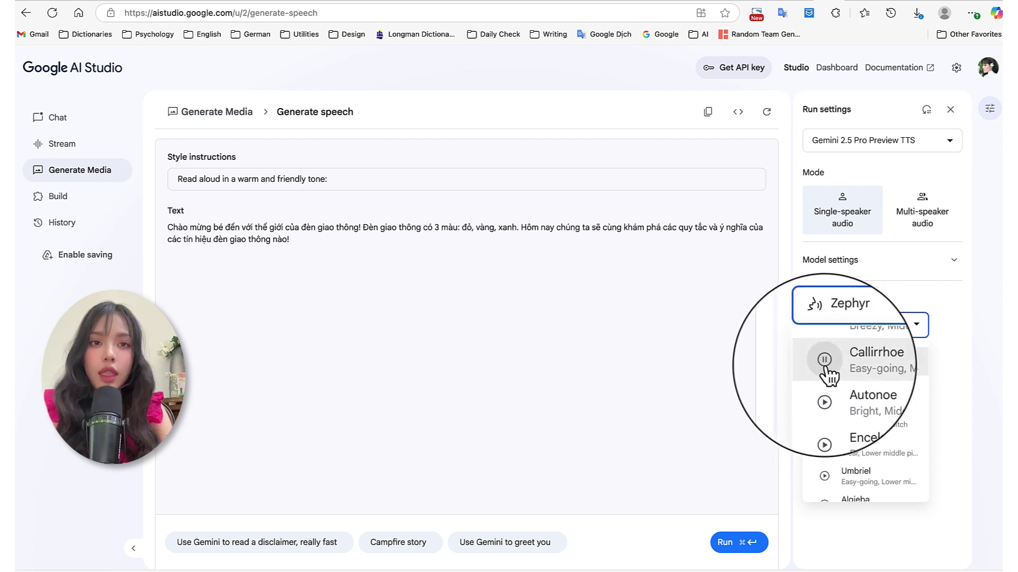
scroll(824, 363, "up", 1)
Set the style instructions to "giọng đọc cho trẻ em, diễn cảm, nhẹ nhàng, chậm rãi" and generate the speech with the Zephyr voice
left_click(242, 172)
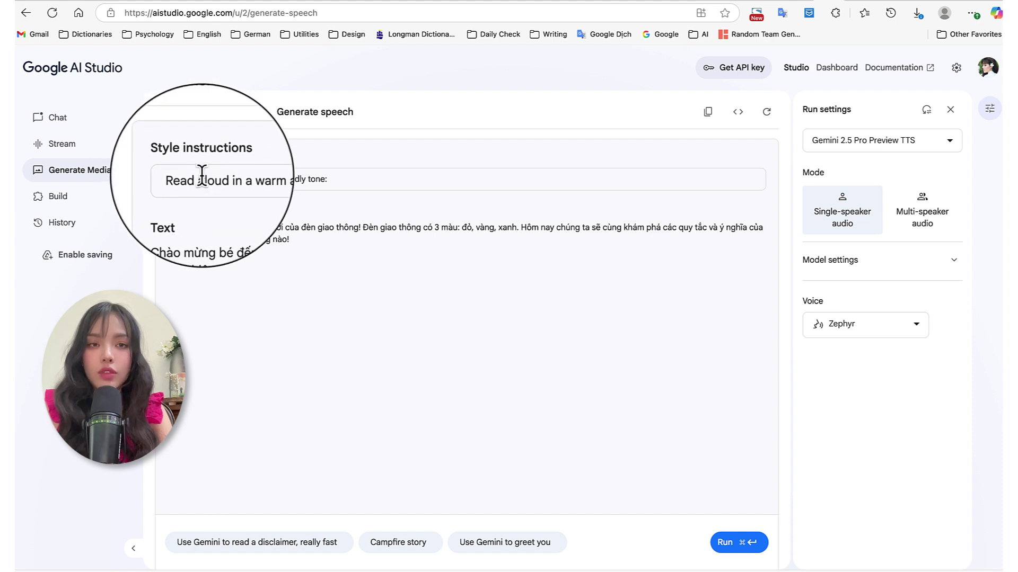
left_click(243, 179)
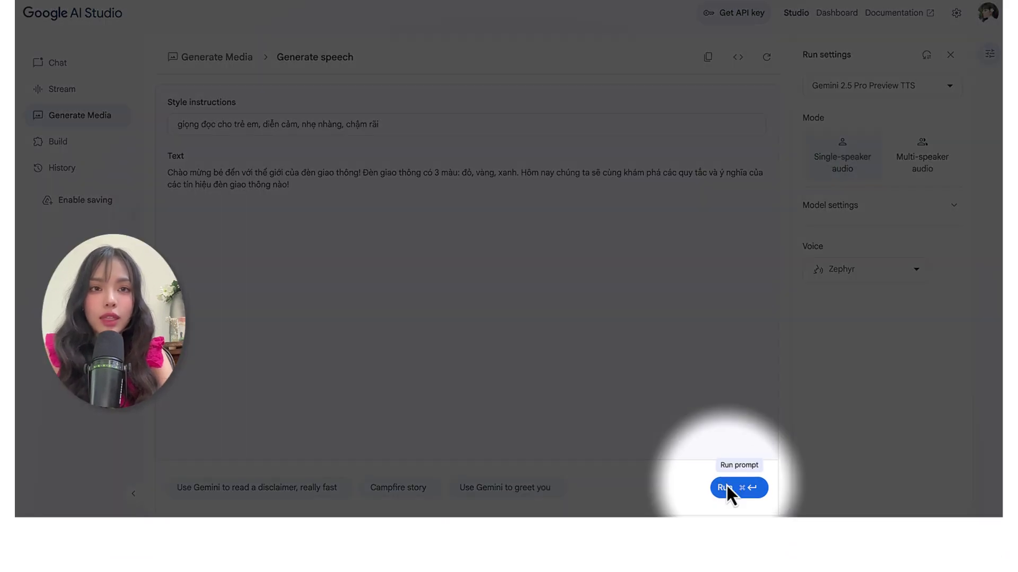
left_click(729, 493)
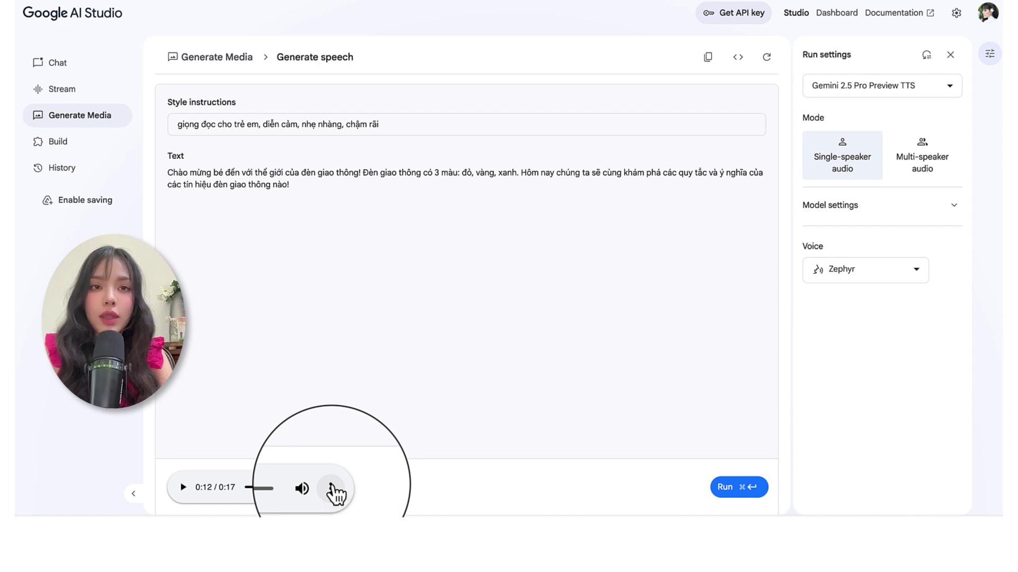
Download the generated narration audio and search Bing for "file convert"
left_click(332, 488)
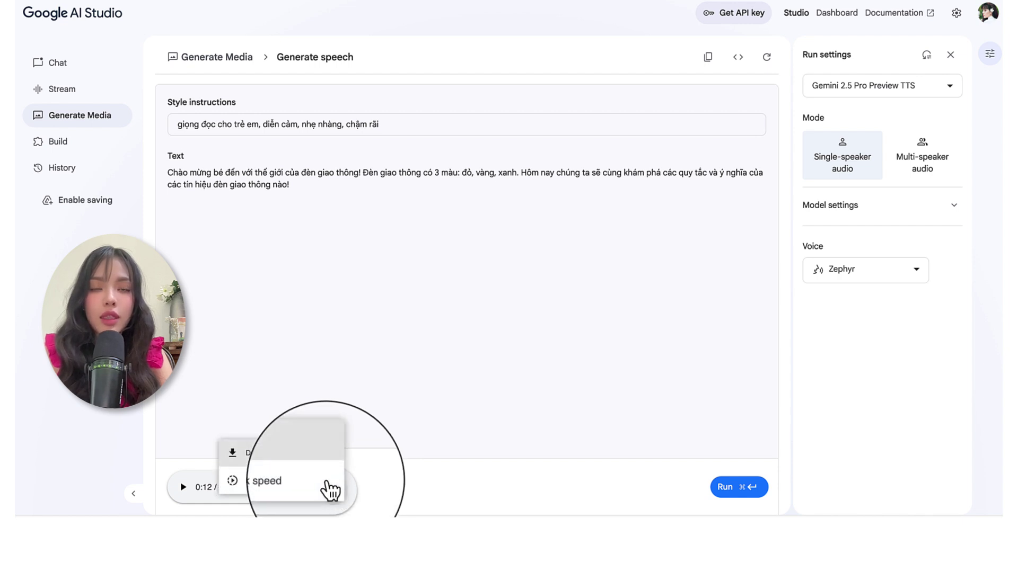
left_click(260, 456)
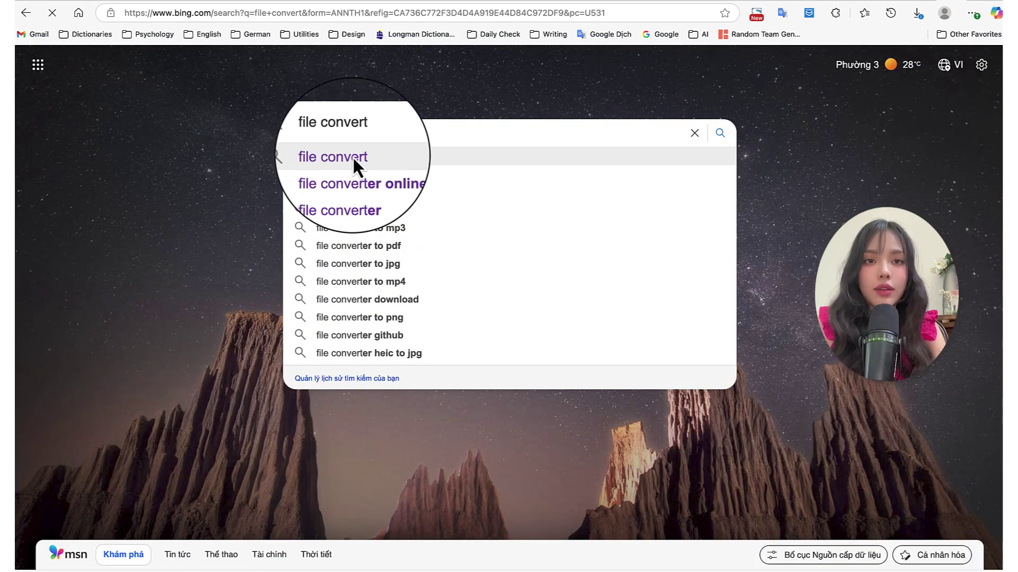
left_click(352, 156)
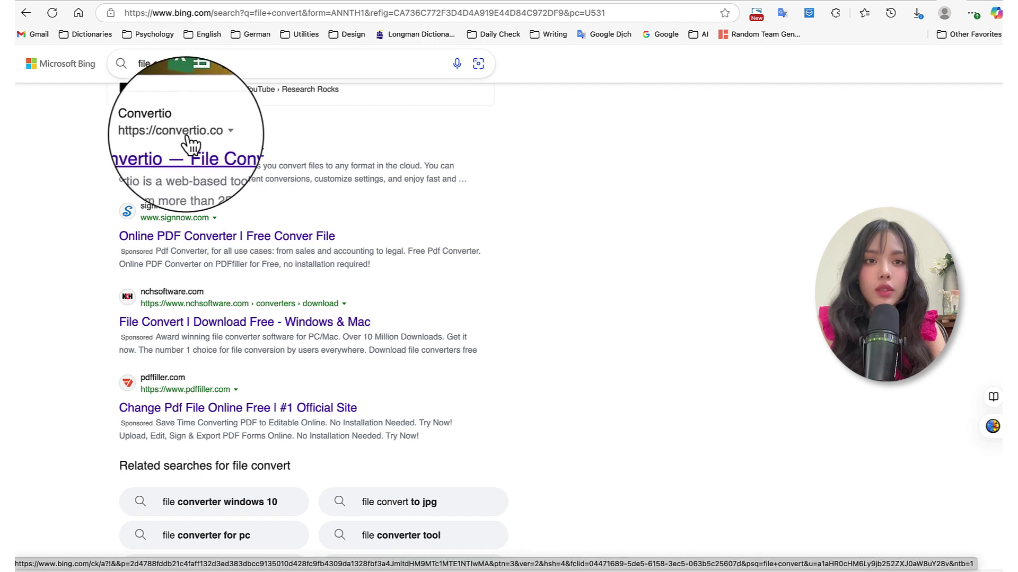
Look through the file conversion search results and return the traffic light flipbook to its cover
scroll(186, 139, "down", 3)
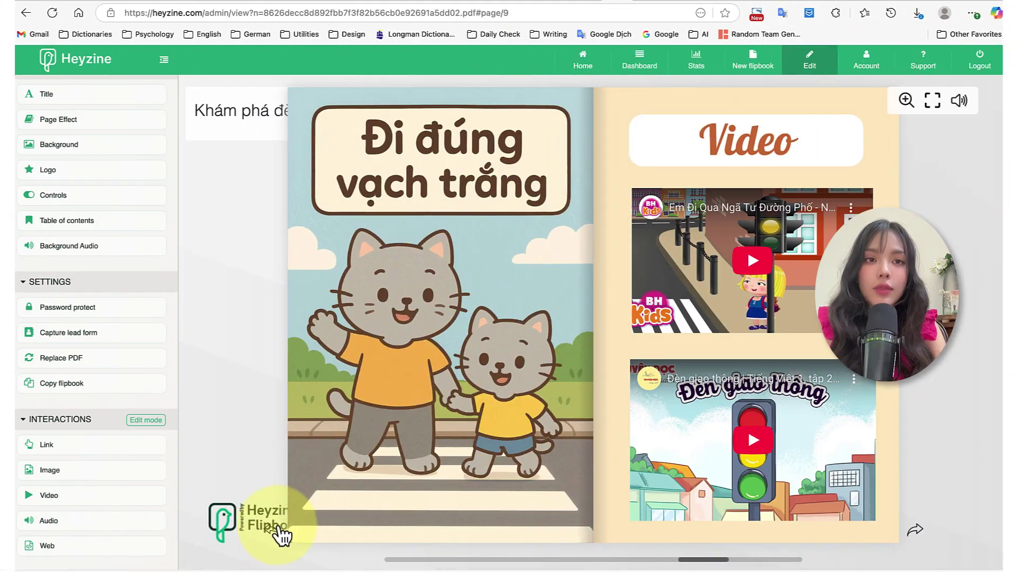
left_click(277, 539)
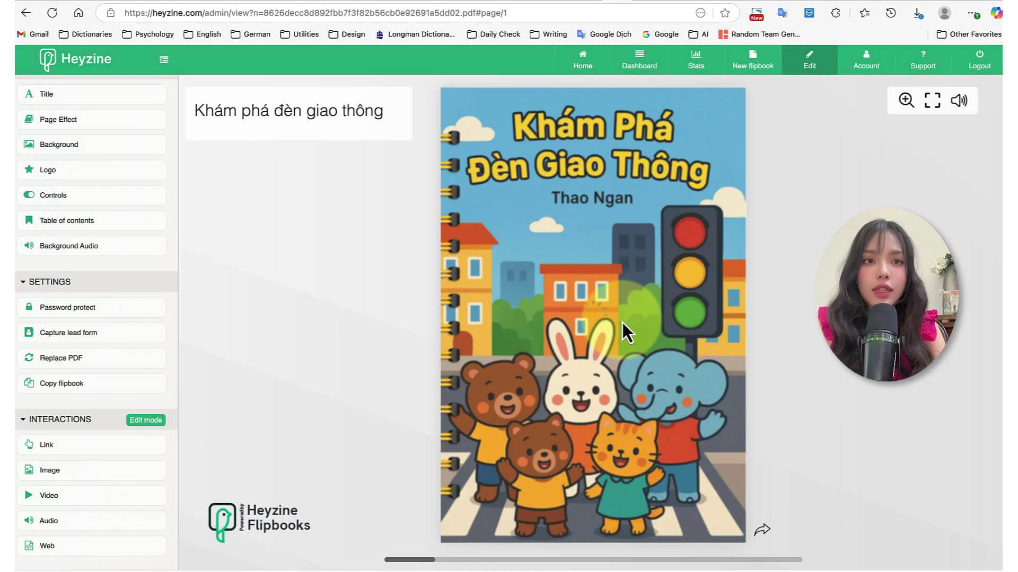
left_click(553, 292)
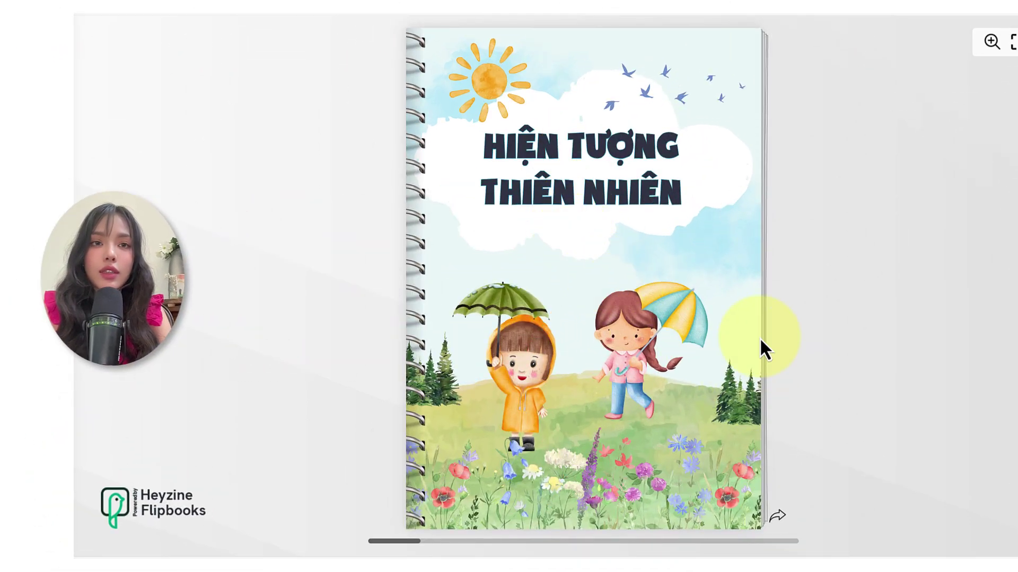
Page through the sample flipbook "Hiện tượng thiên nhiên", viewing the rain and sun spreads
left_click(773, 526)
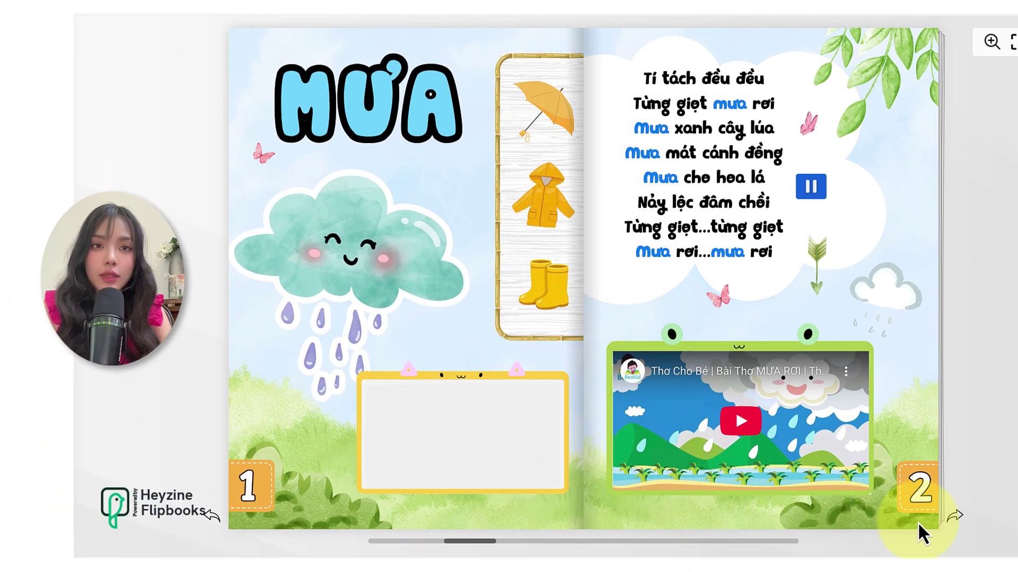
left_click(954, 519)
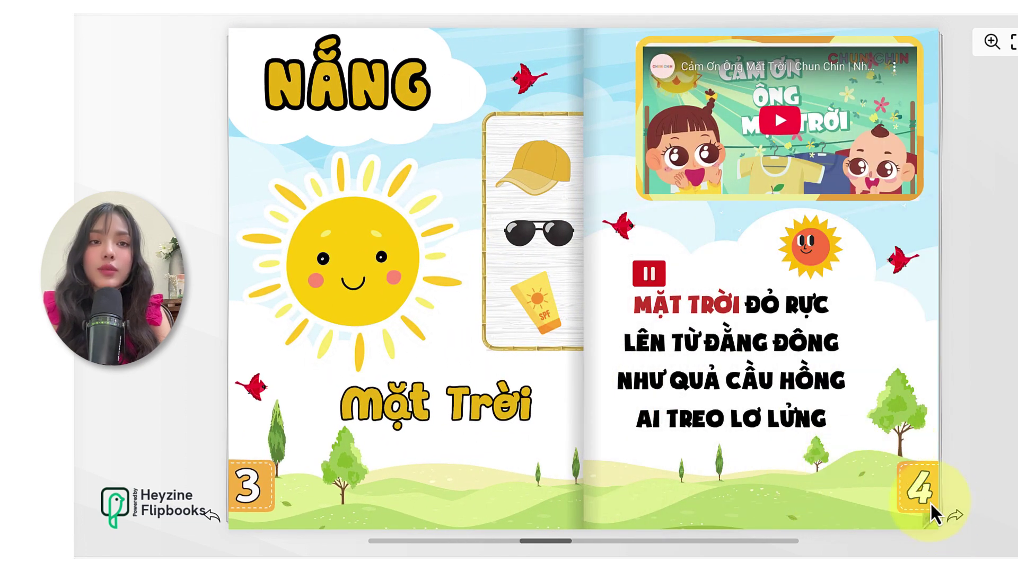
left_click(953, 519)
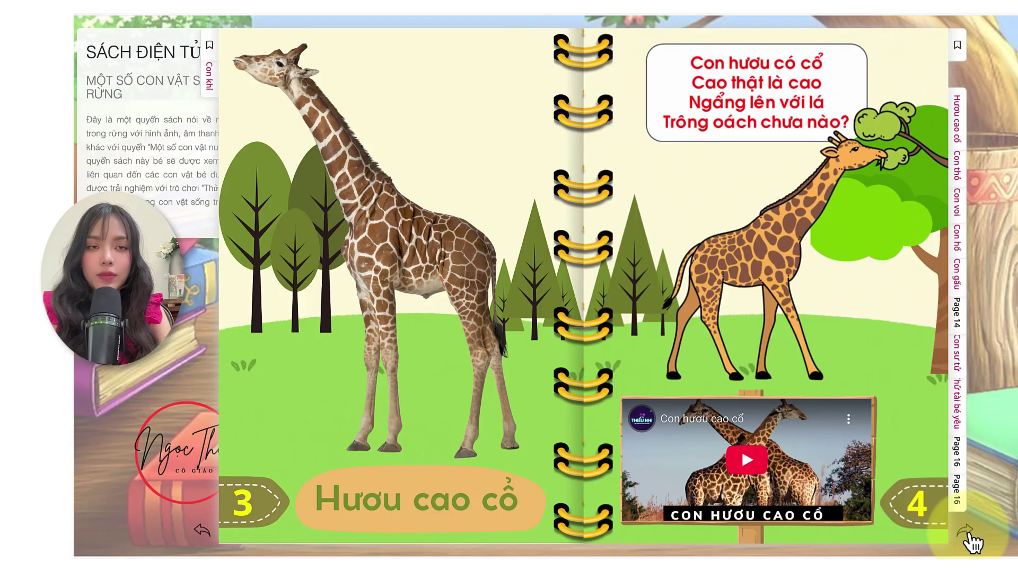
Page through the forest animals sample e-book from the giraffe spread past the rabbit, elephant, tiger and bear spreads
left_click(968, 534)
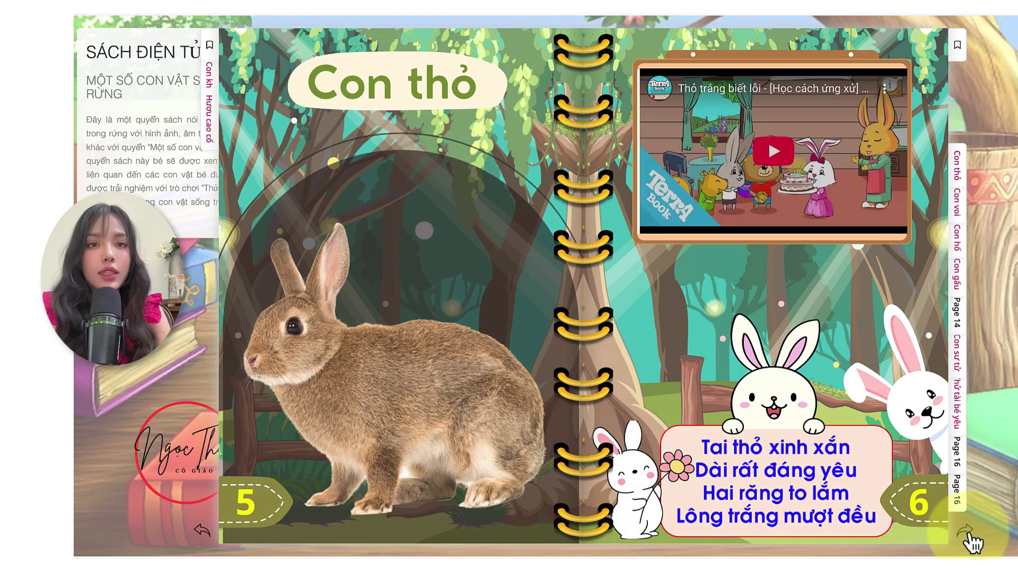
left_click(967, 534)
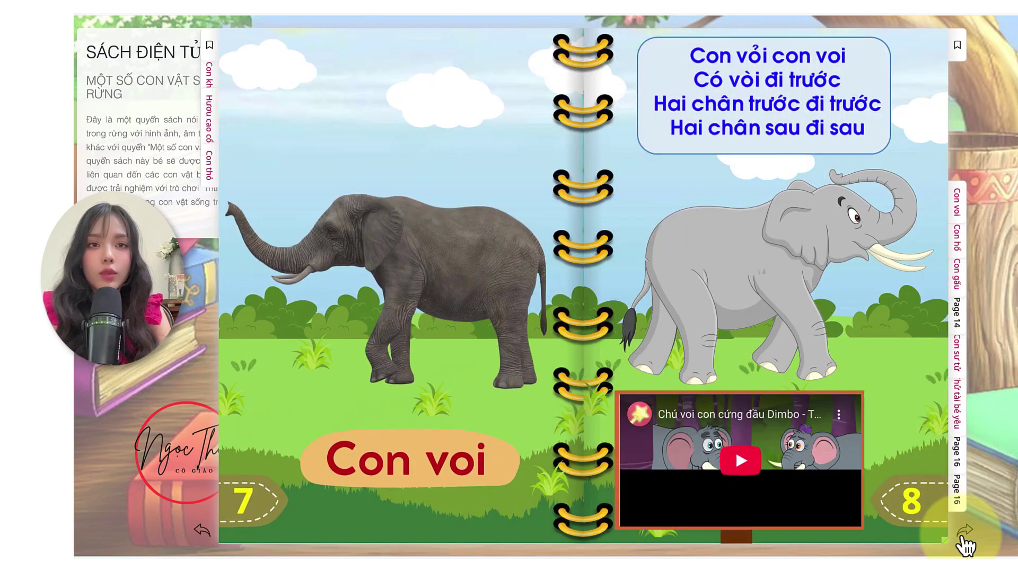
left_click(967, 534)
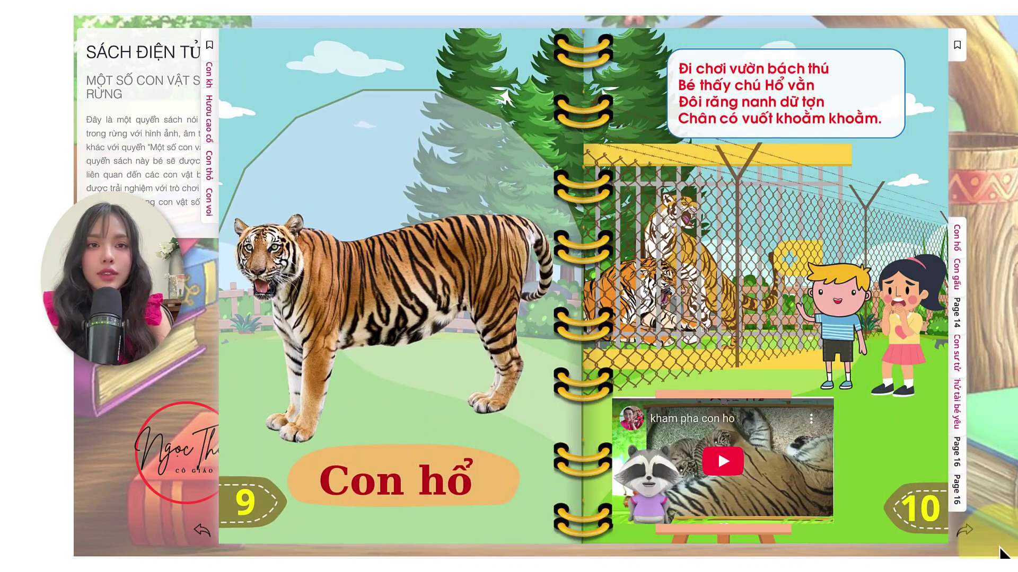
left_click(968, 534)
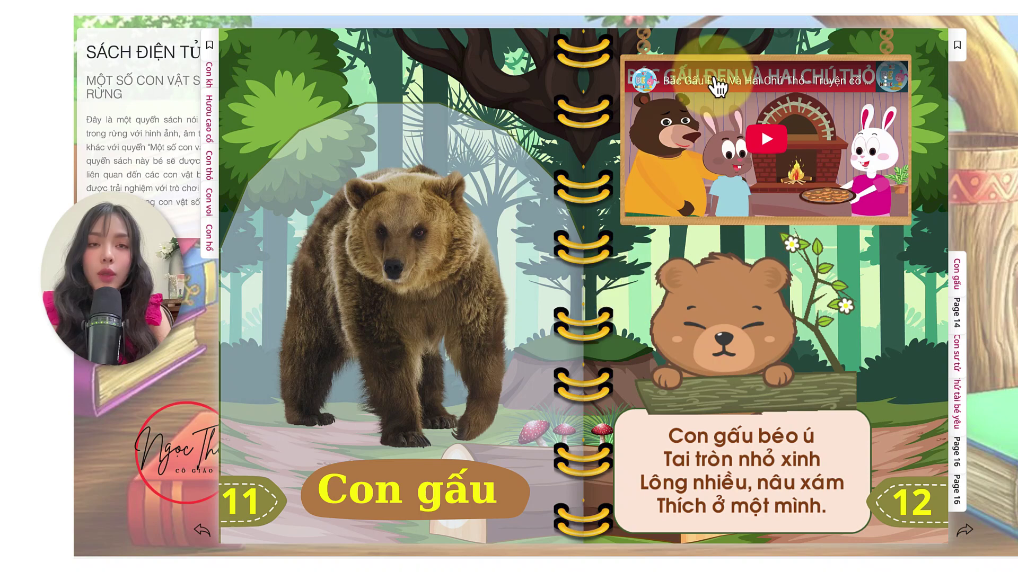
left_click(783, 180)
left_click(965, 533)
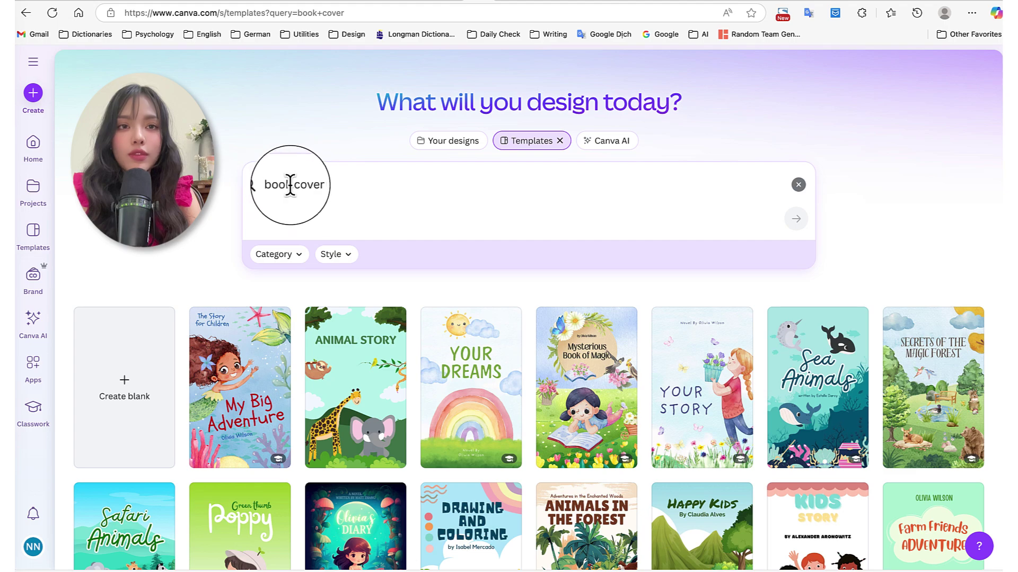
Switch to Canva and browse the template results for "book cover" and "diary book"
scroll(317, 302, "down", 8)
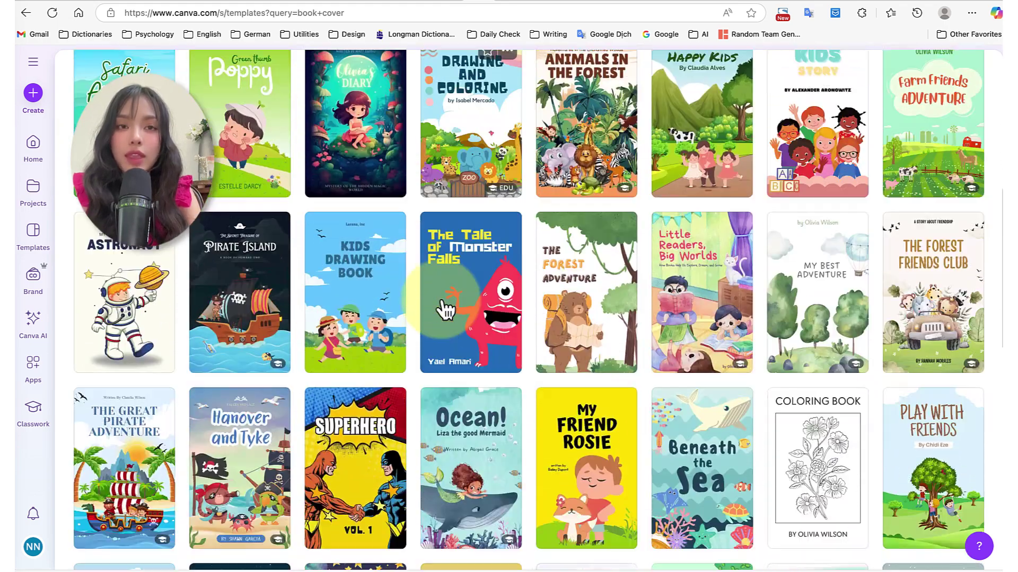
scroll(567, 318, "down", 4)
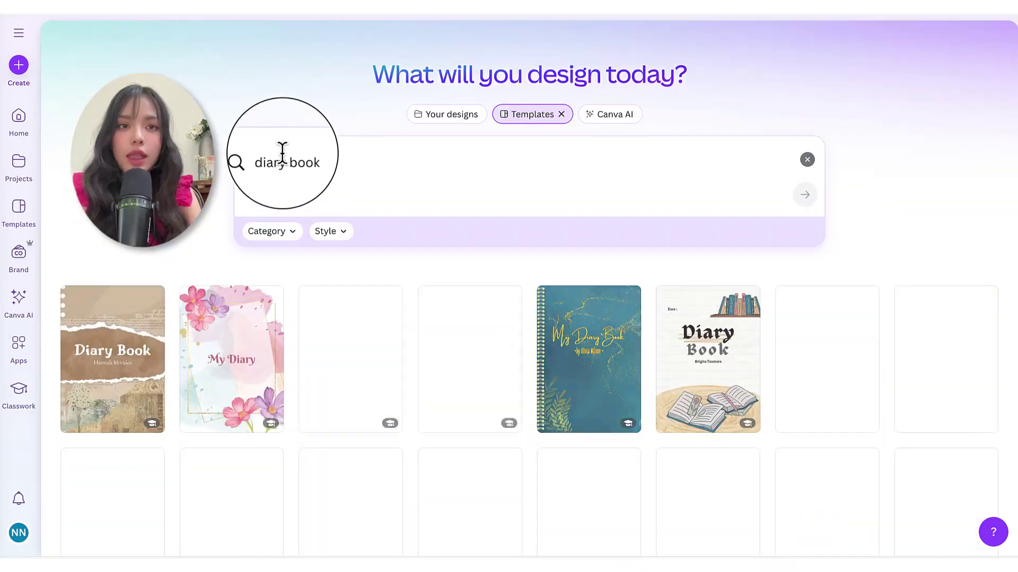
scroll(350, 304, "down", 4)
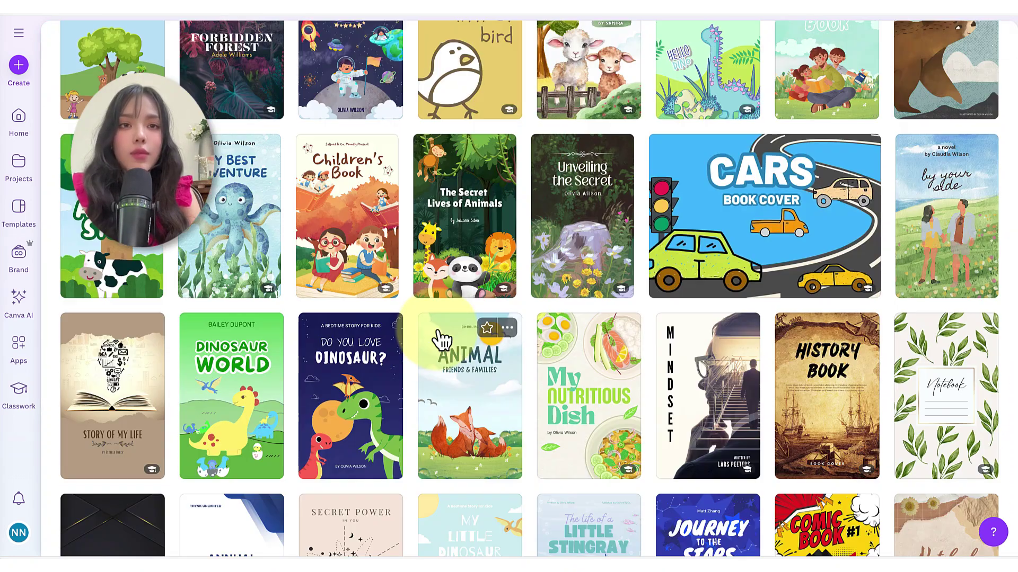
Preview the Blue Dinosaur Animated Kids Book Cover template and browse the similar designs
left_click(400, 373)
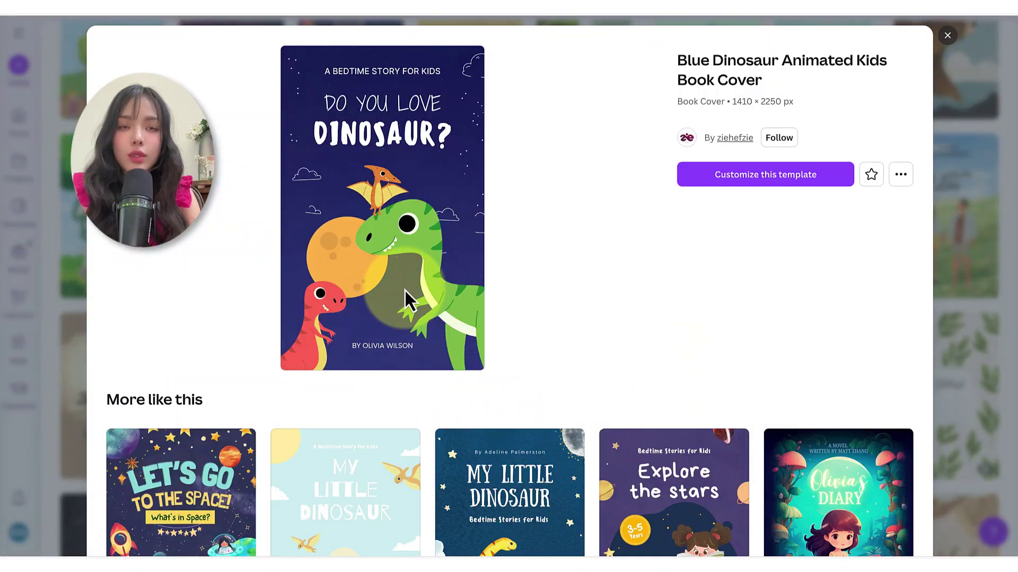
scroll(405, 288, "down", 4)
scroll(406, 297, "down", 2)
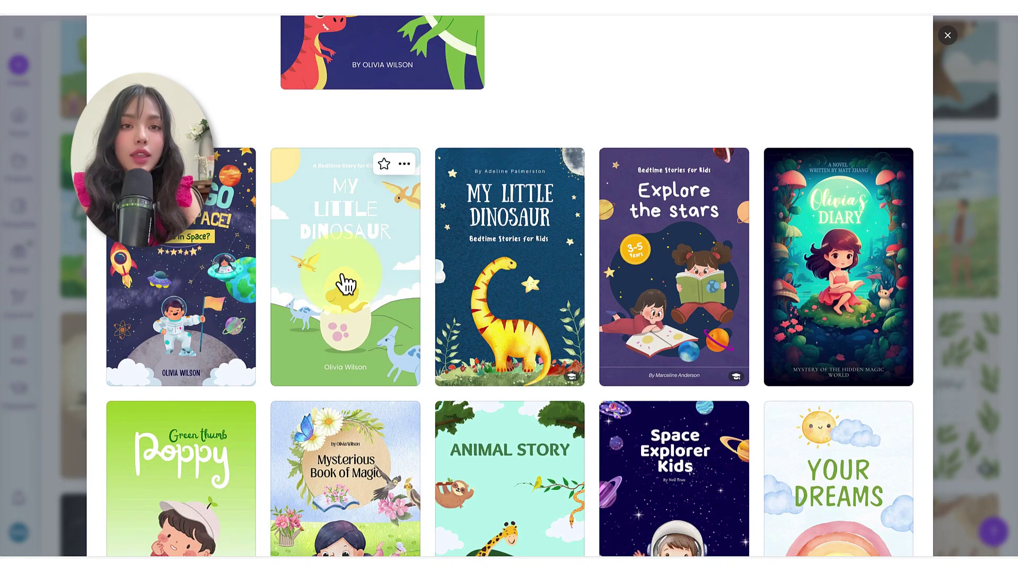
scroll(345, 285, "down", 2)
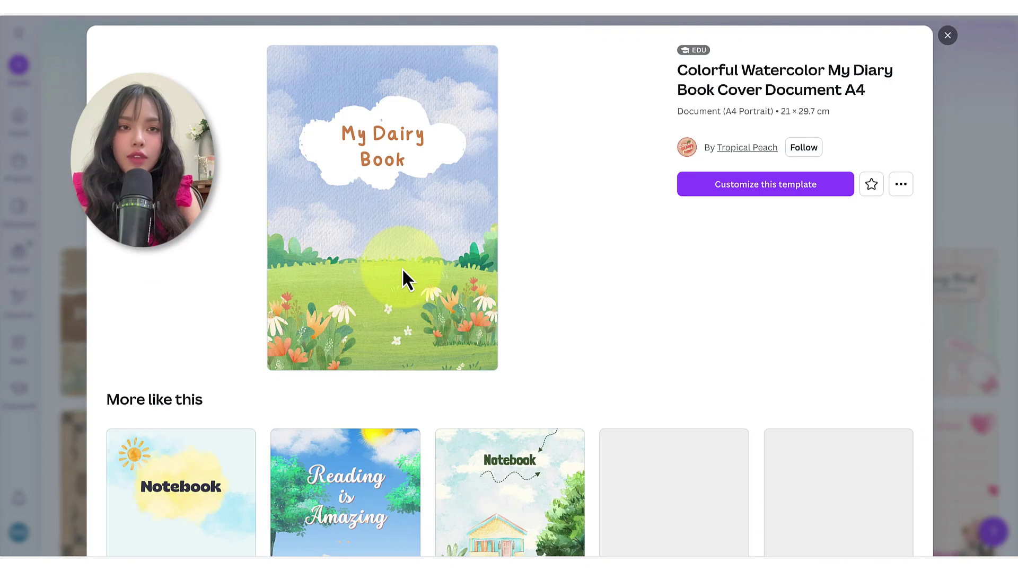
Open the Blue Yellow Flower Tree Watercolor Cover Notebook A4 template and delete the title, yellow cloud shape and sun from its cover
scroll(403, 276, "down", 4)
scroll(405, 278, "down", 2)
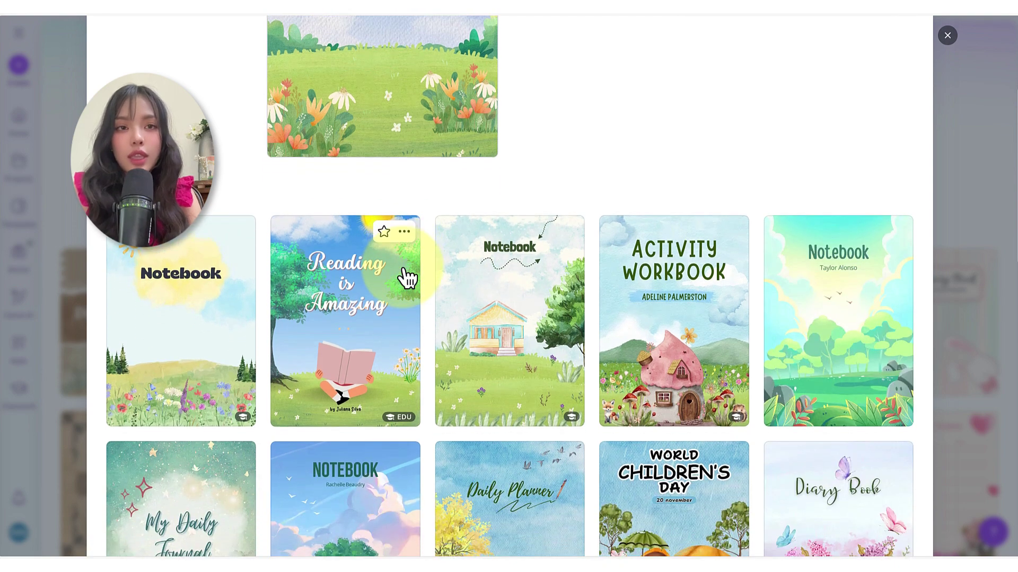
scroll(377, 295, "down", 1)
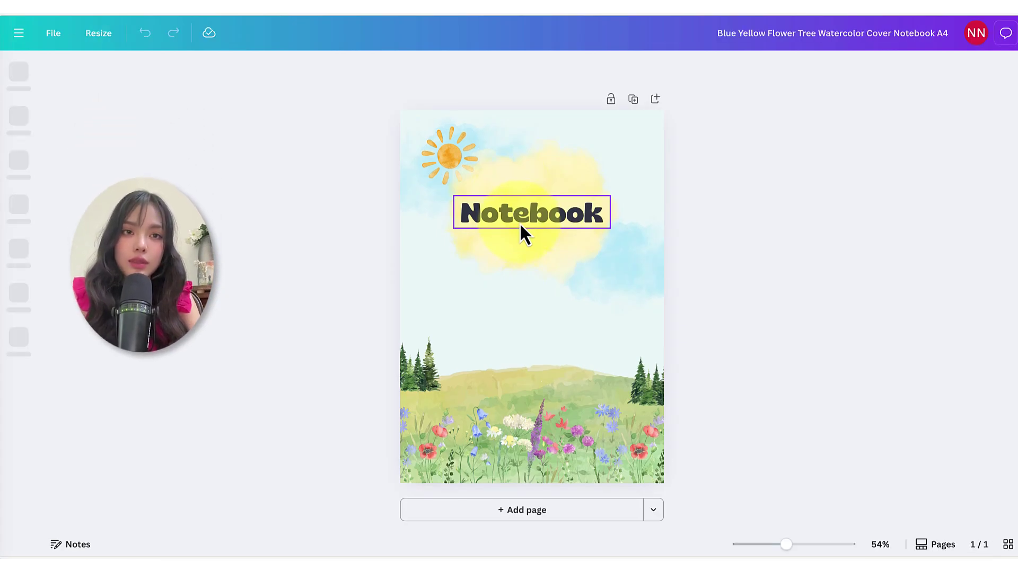
left_click(430, 161, "shift")
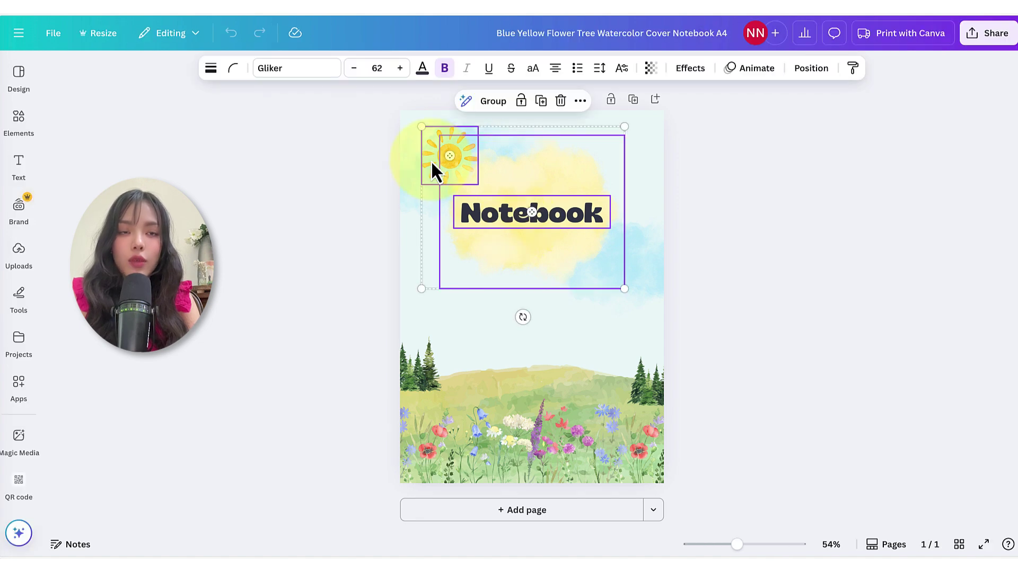
key("Delete")
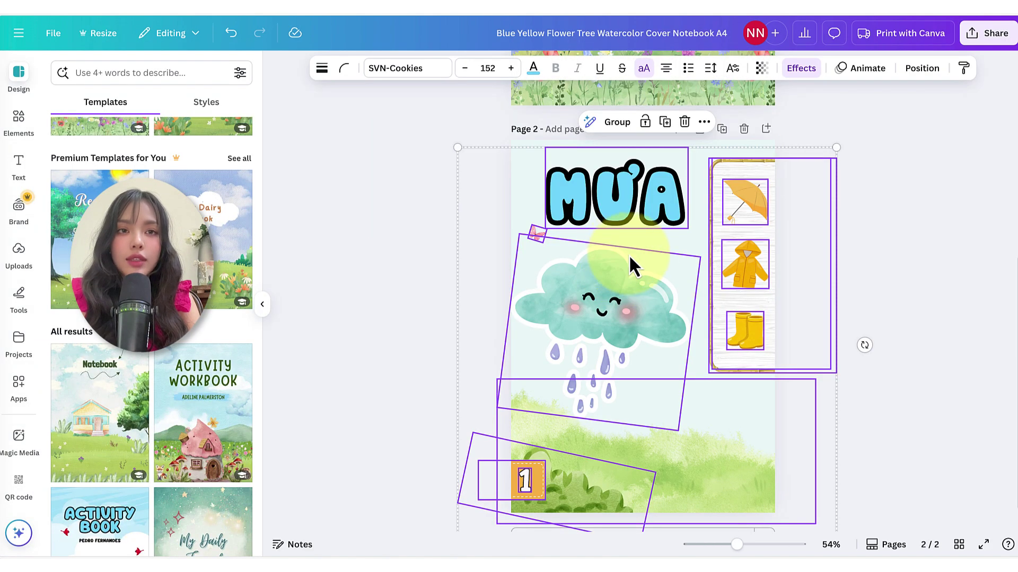
Paste the yellow video frame onto the MƯA page, add a third page and paste the copied elements there
left_click(445, 334)
key("ctrl+v")
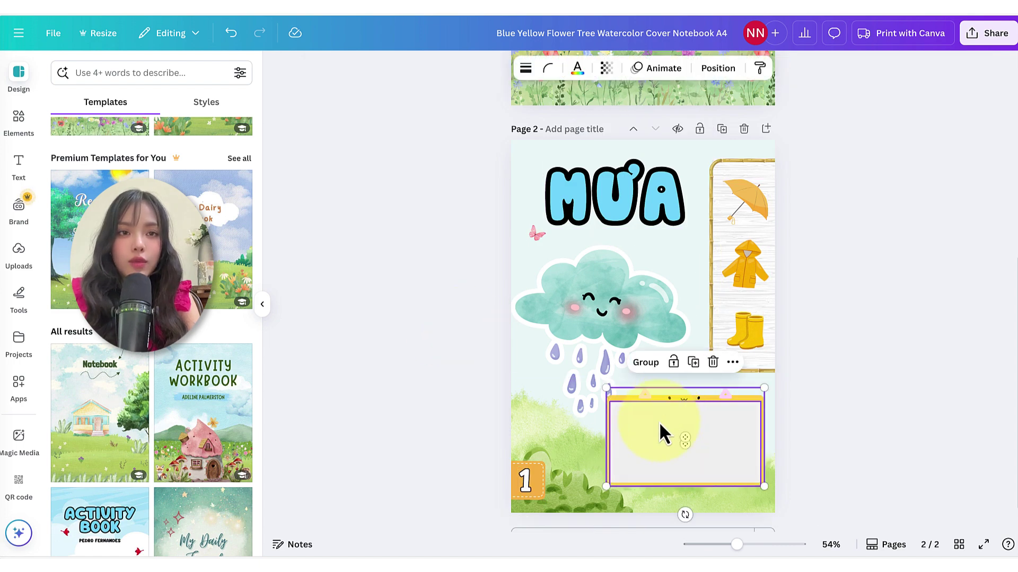
key("ctrl+Return")
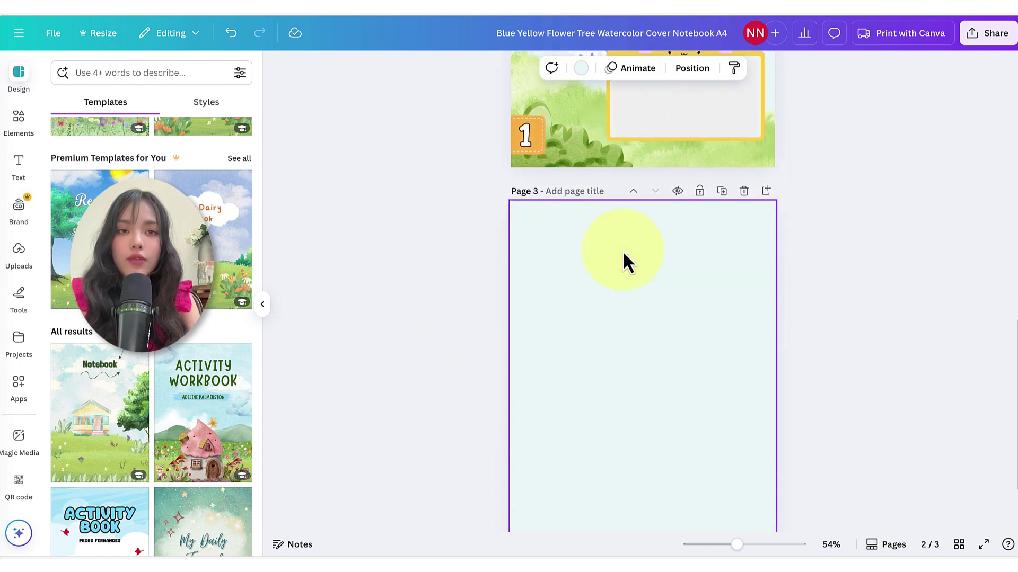
key("ctrl+v")
left_click(630, 382)
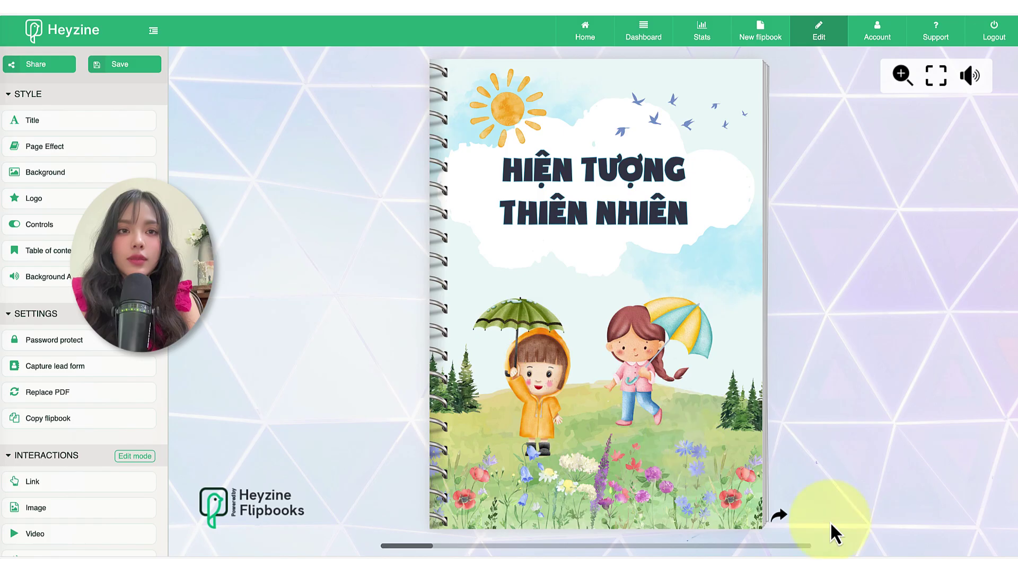
Page through the "Hiện tượng thiên nhiên" flipbook in Heyzine from the cover to the "Đố vui" quiz pages
left_click(830, 523)
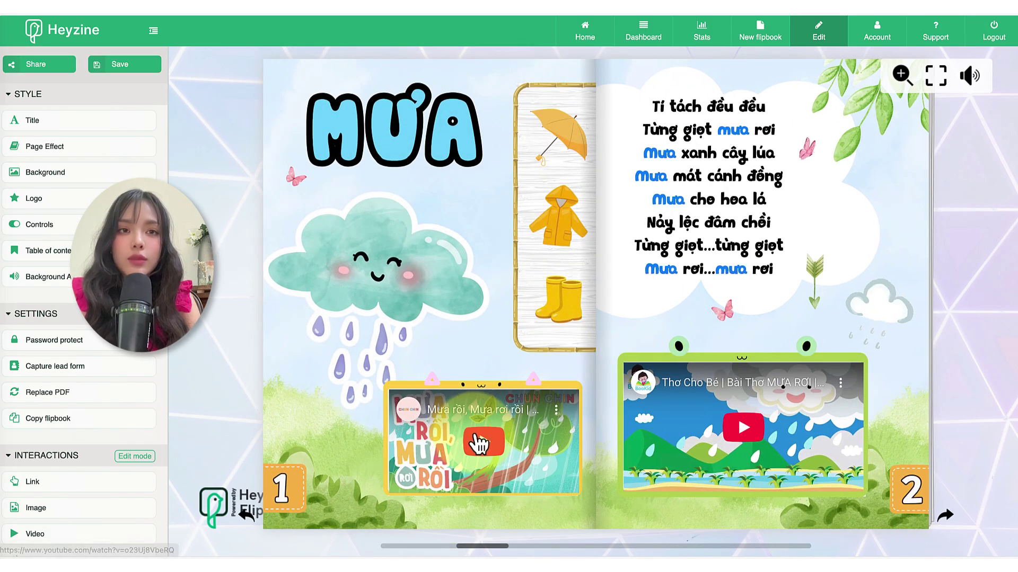
left_click(943, 513)
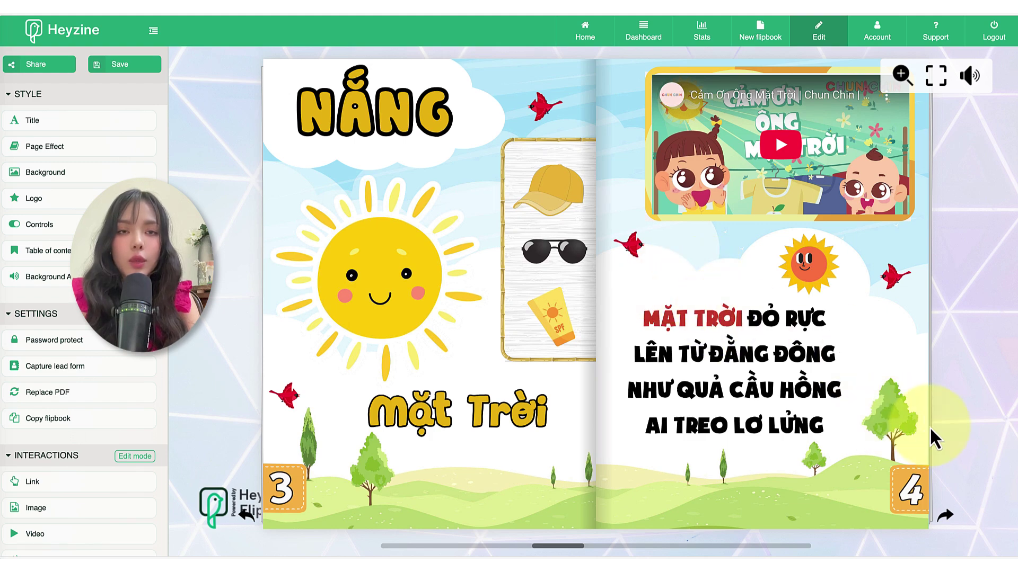
left_click(945, 516)
left_click(944, 516)
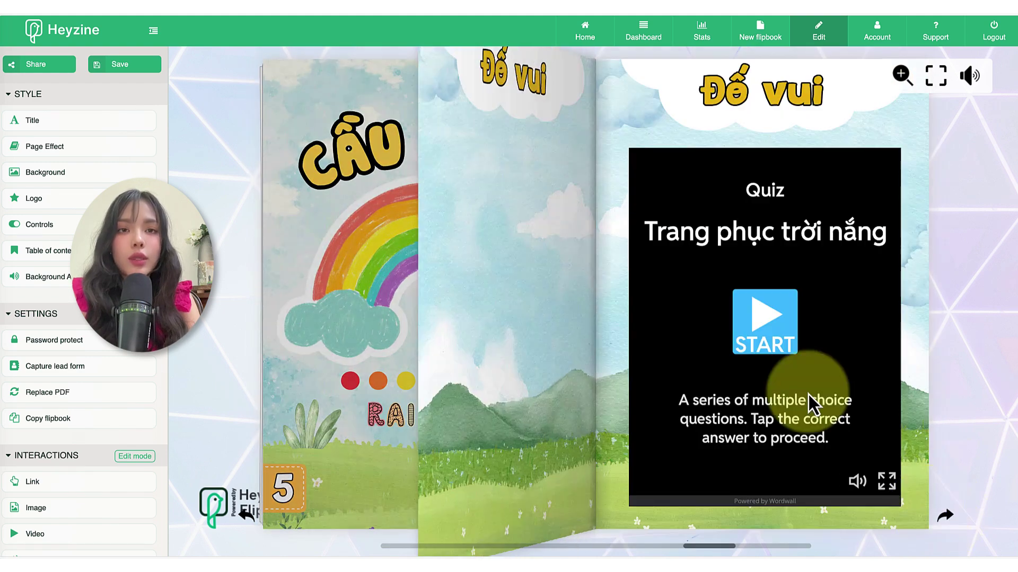
Start both Wordwall quizzes on the "Đố vui" spread and turn to the following page
left_click(434, 307)
left_click(767, 334)
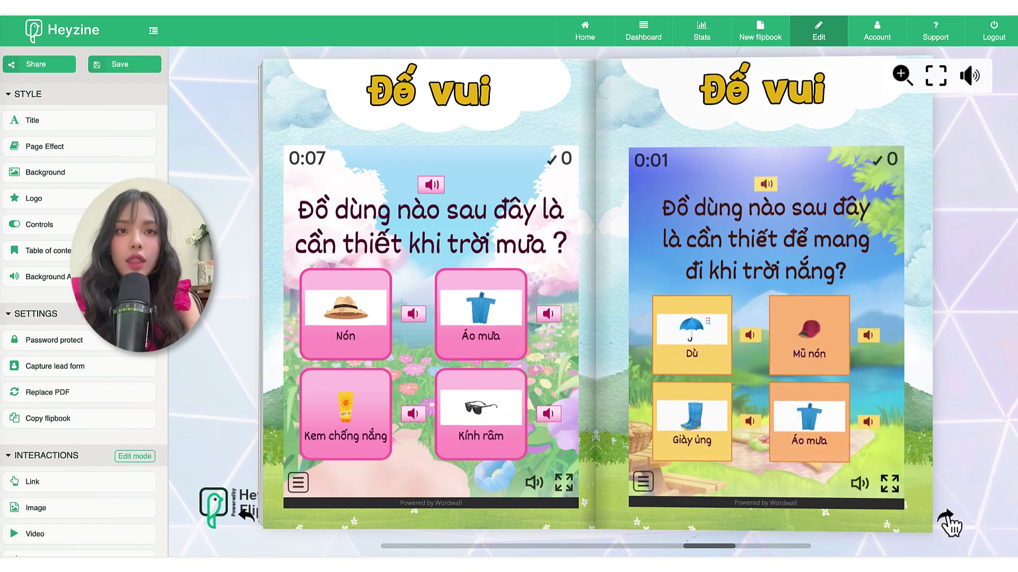
left_click(946, 517)
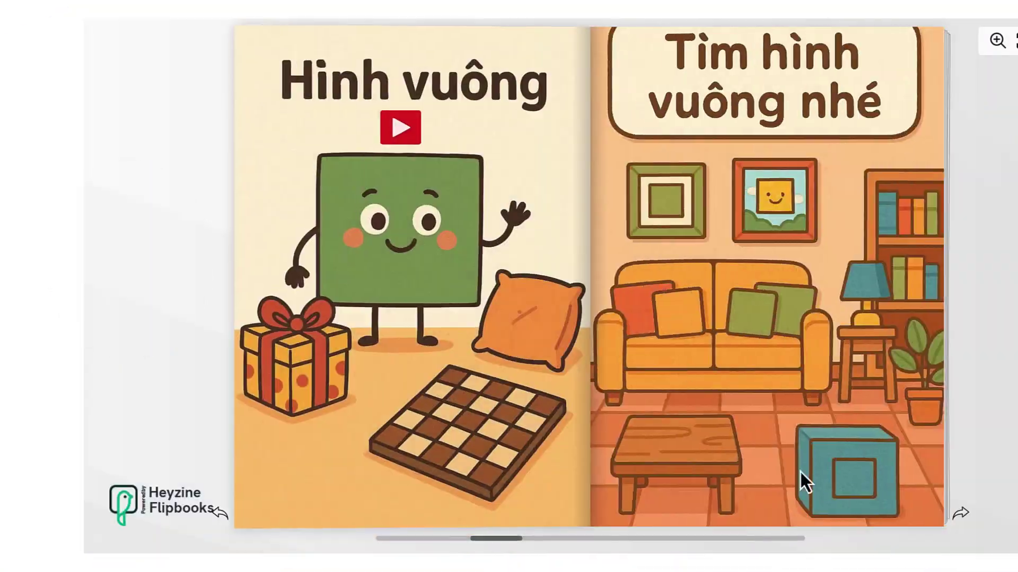
Page through the shapes sample flipbook from the "Hình vuông" spread past the "Hình tam giác" spread
left_click(958, 516)
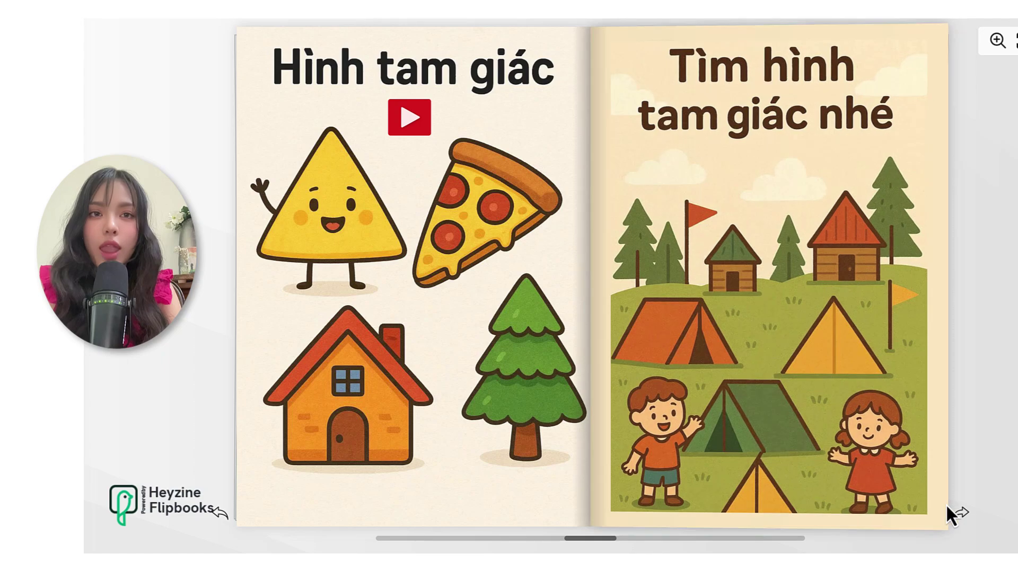
left_click(959, 515)
left_click(773, 427)
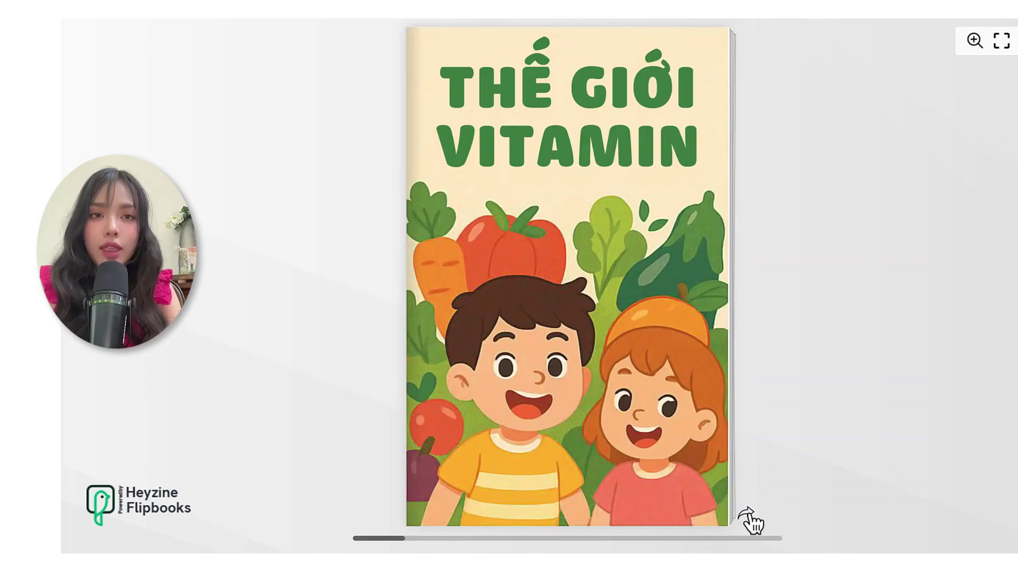
Page through the "Thế giới vitamin" sample flipbook from the cover to the vitamins summary page
left_click(751, 519)
left_click(908, 518)
left_click(910, 519)
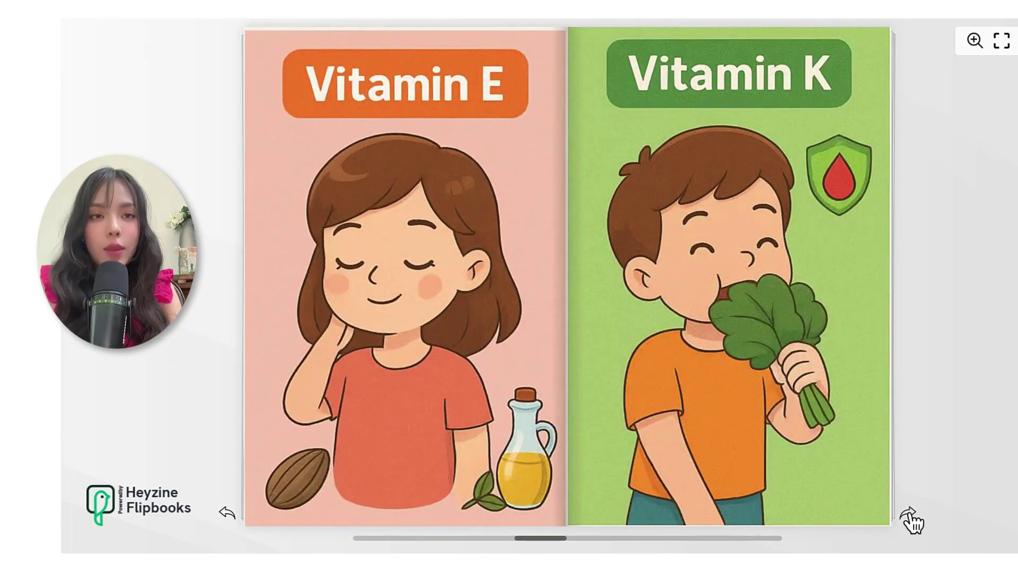
left_click(909, 520)
left_click(910, 520)
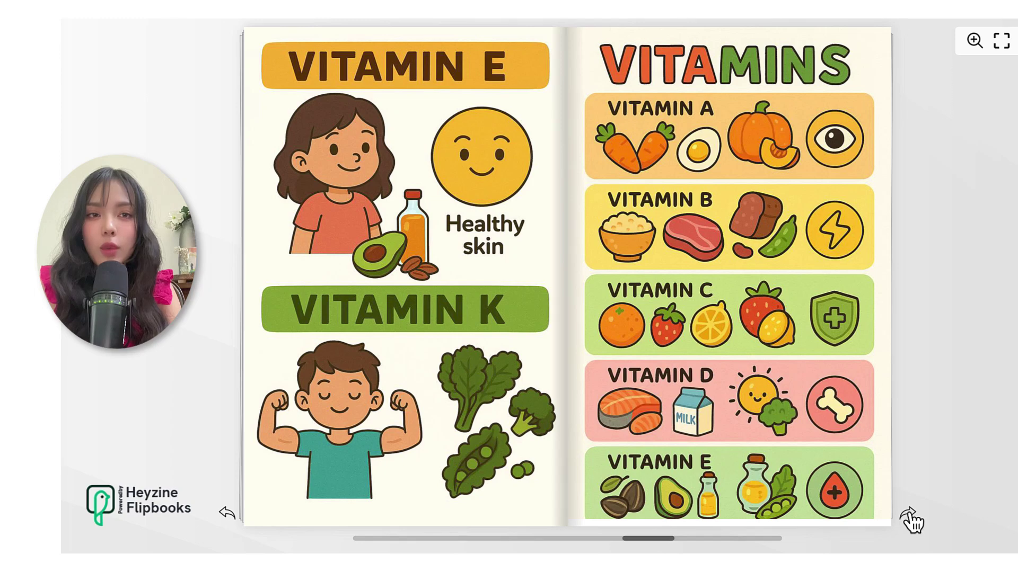
Turn to the game page, start the embedded Wordwall matching game and move the Vitamin A label to an answer slot
left_click(909, 520)
left_click(399, 317)
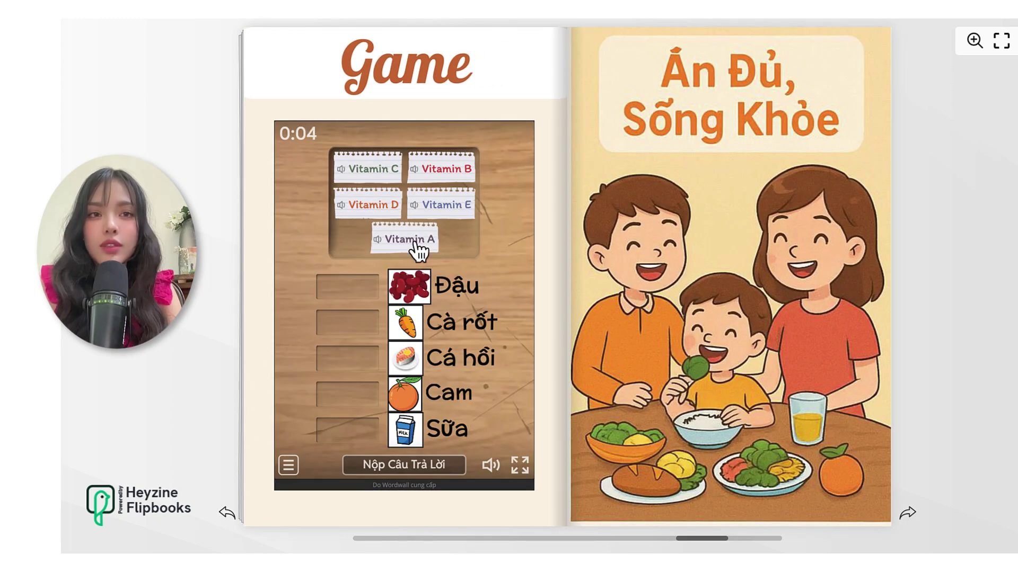
left_click_drag(416, 245, 360, 365)
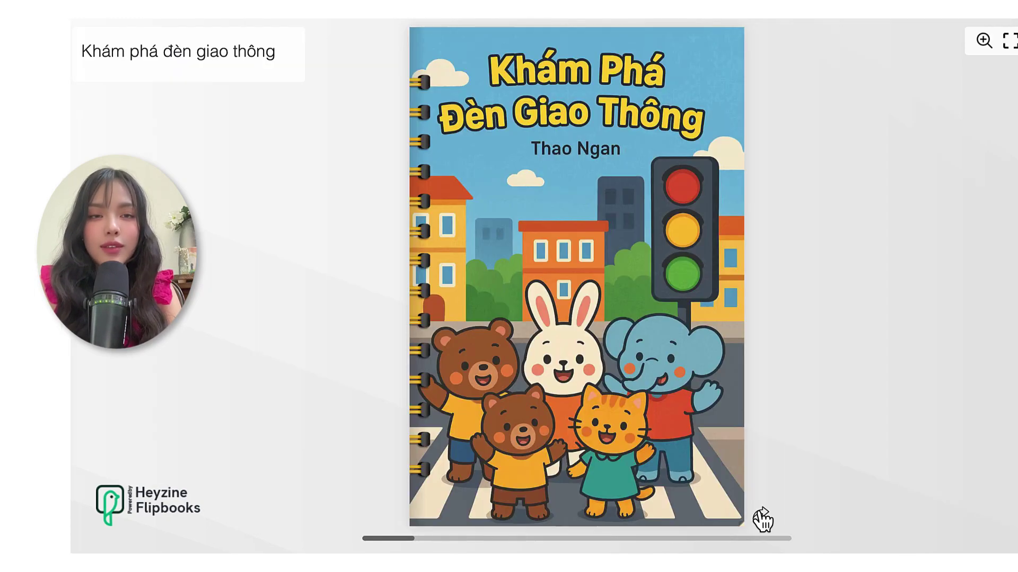
Page through the finished "Khám phá đèn giao thông" flipbook from the cover past the embedded video page
left_click(734, 482)
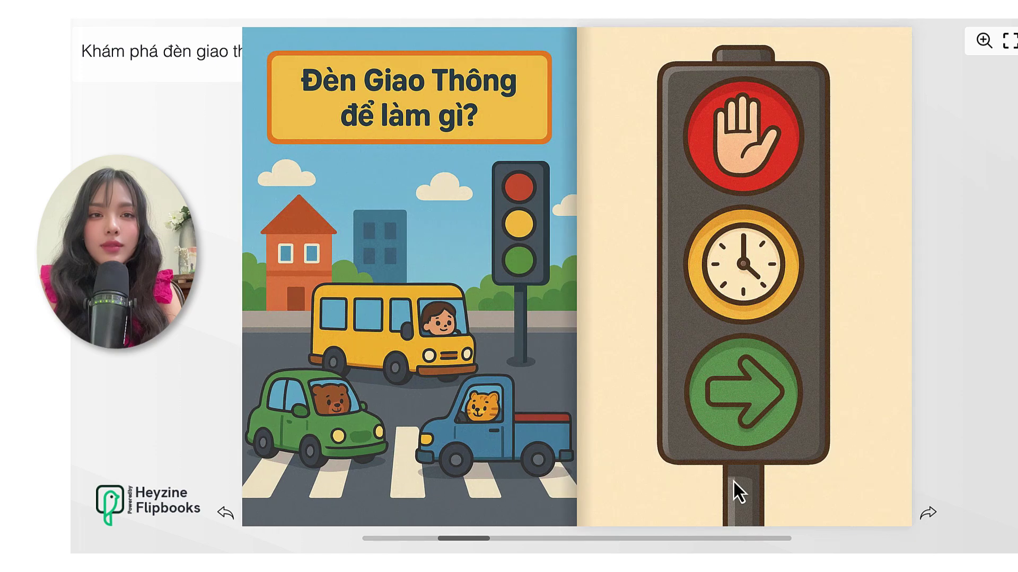
left_click(928, 513)
left_click(927, 513)
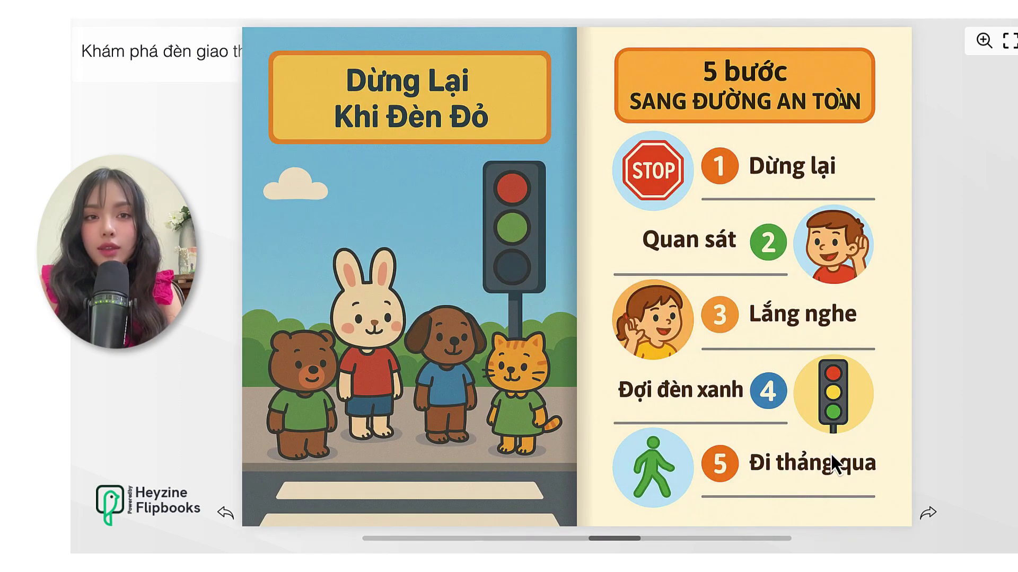
left_click(905, 503)
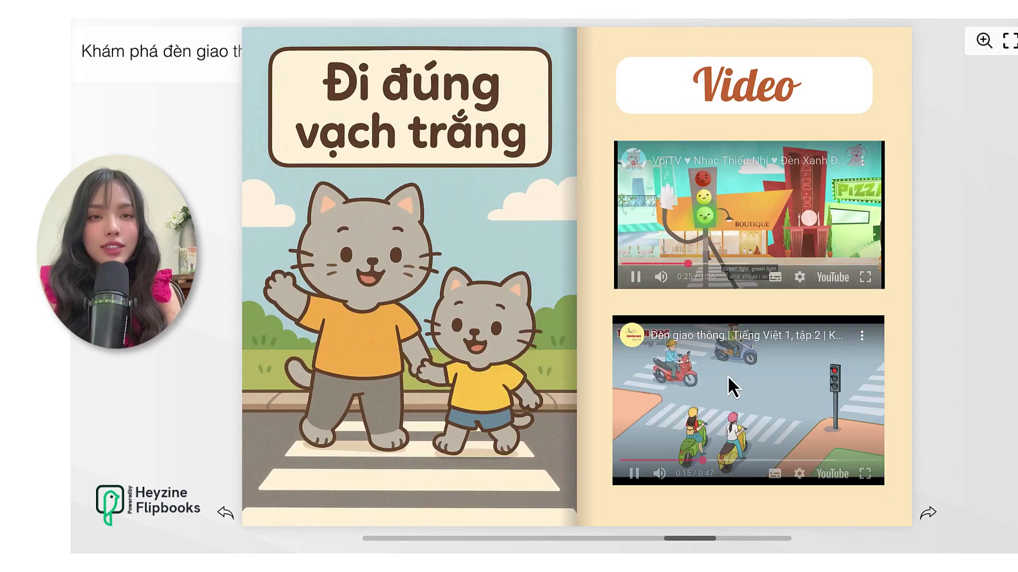
left_click(928, 513)
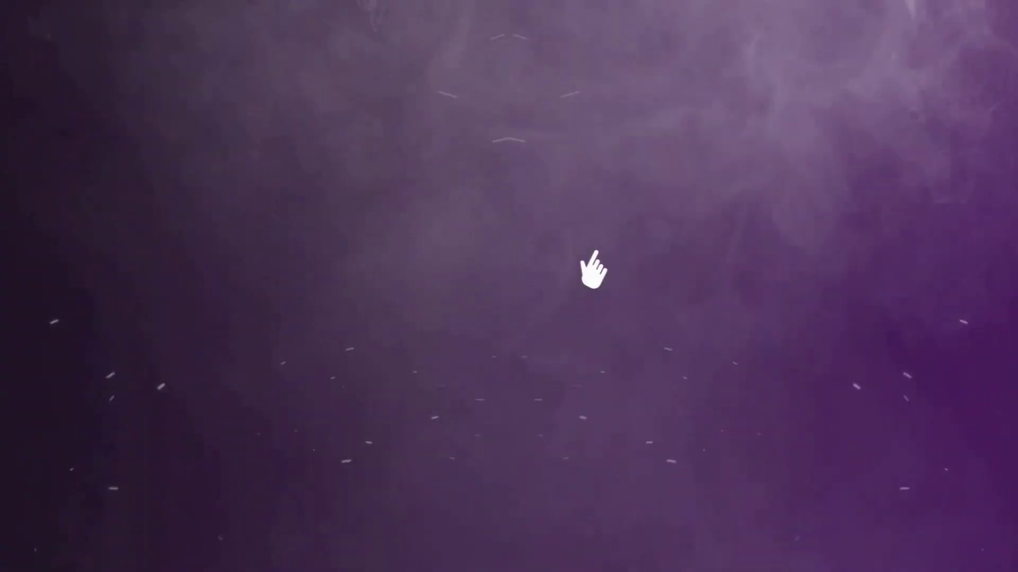